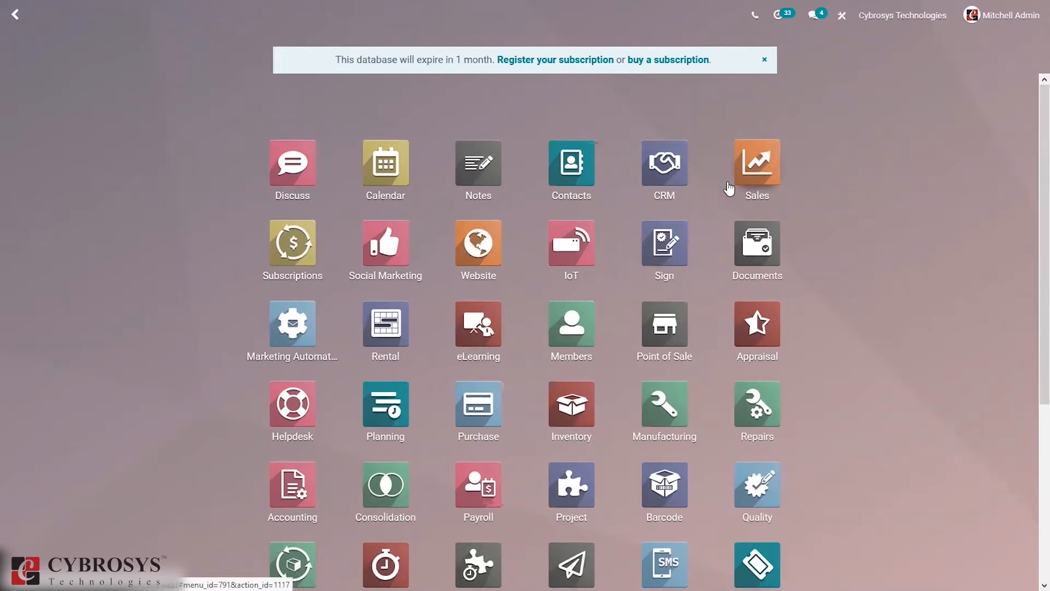
Step: Open the CRM pipeline (New $80,000, Qualified $51,300, Proposition $79,100, Won $19,800) and its Configuration menu
left_click(655, 169)
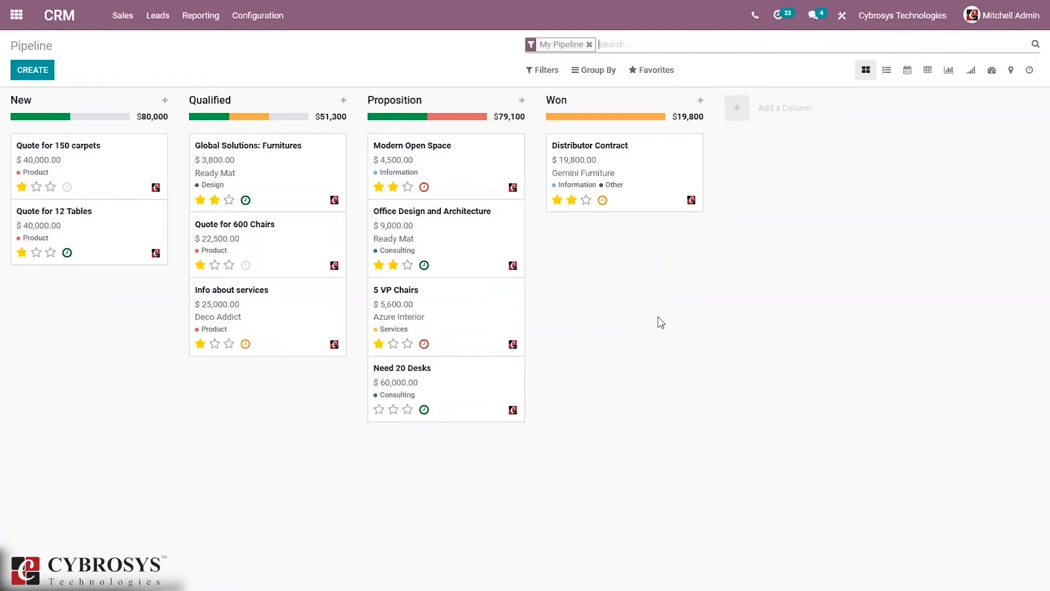
left_click(50, 252)
Step: Enable the Leads option in CRM Settings and save
left_click(247, 27)
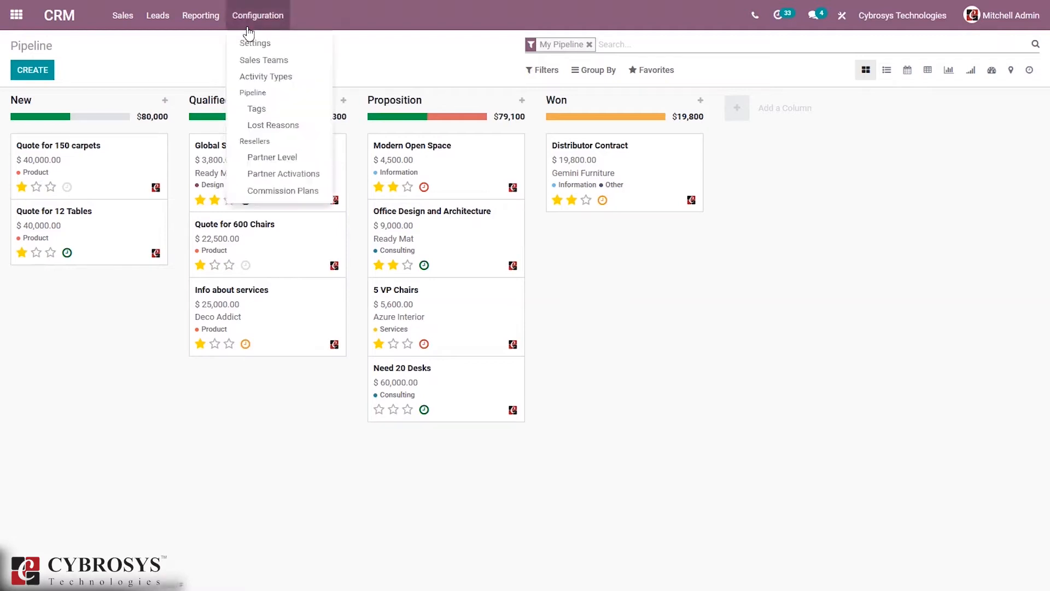
left_click(262, 44)
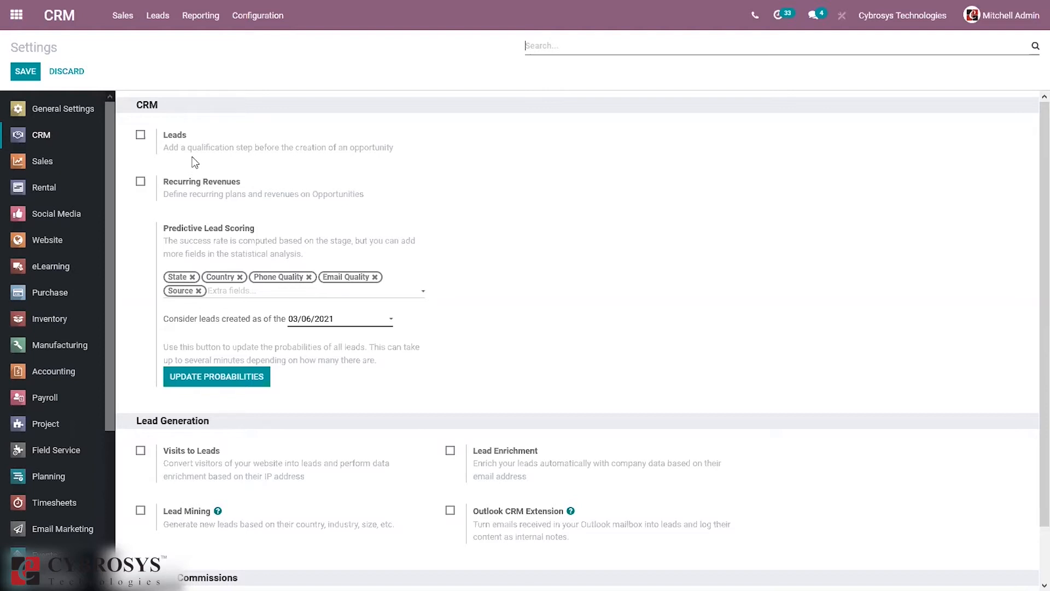
left_click(140, 135)
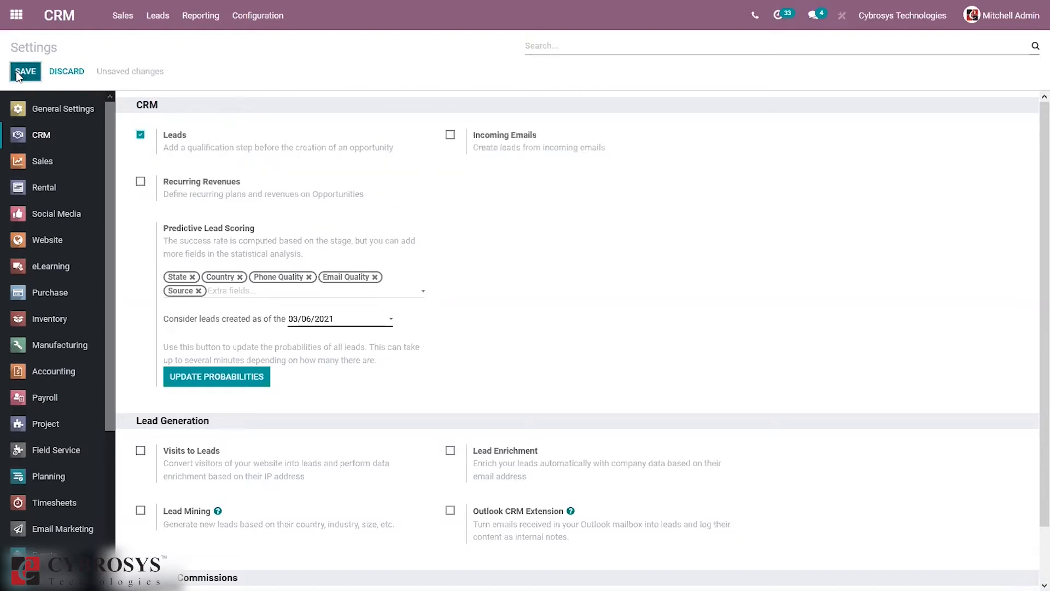
left_click(39, 66)
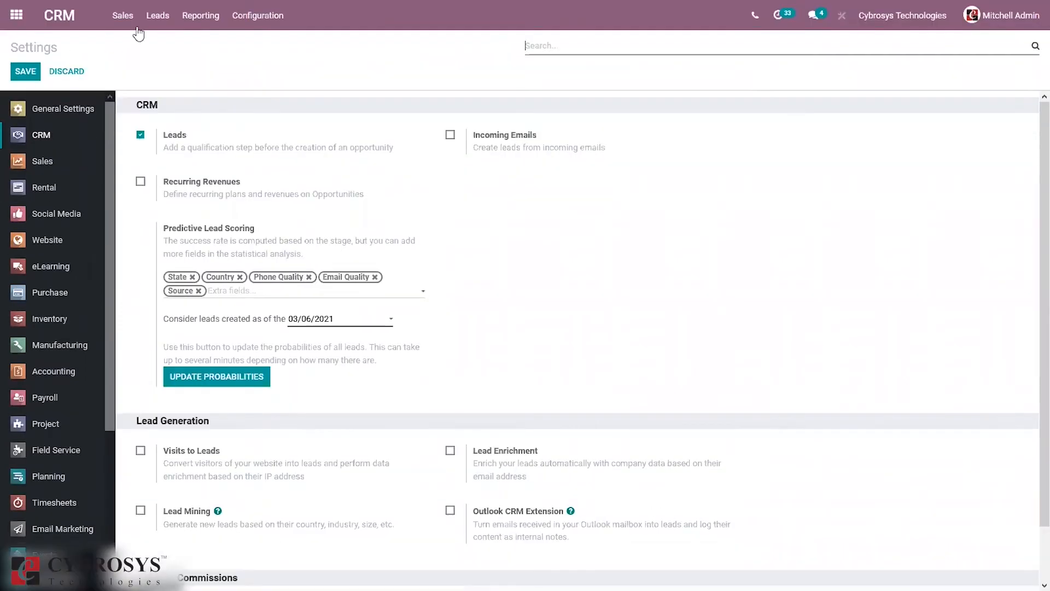
Step: Go to Leads > Leads to show the list of 25 leads
left_click(156, 16)
left_click(157, 41)
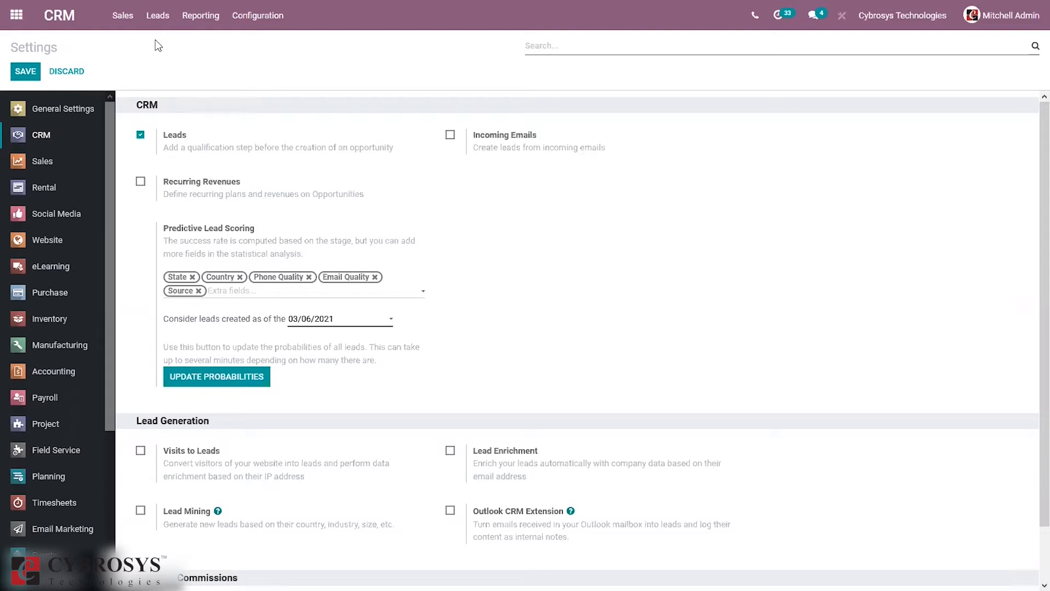
left_click(162, 19)
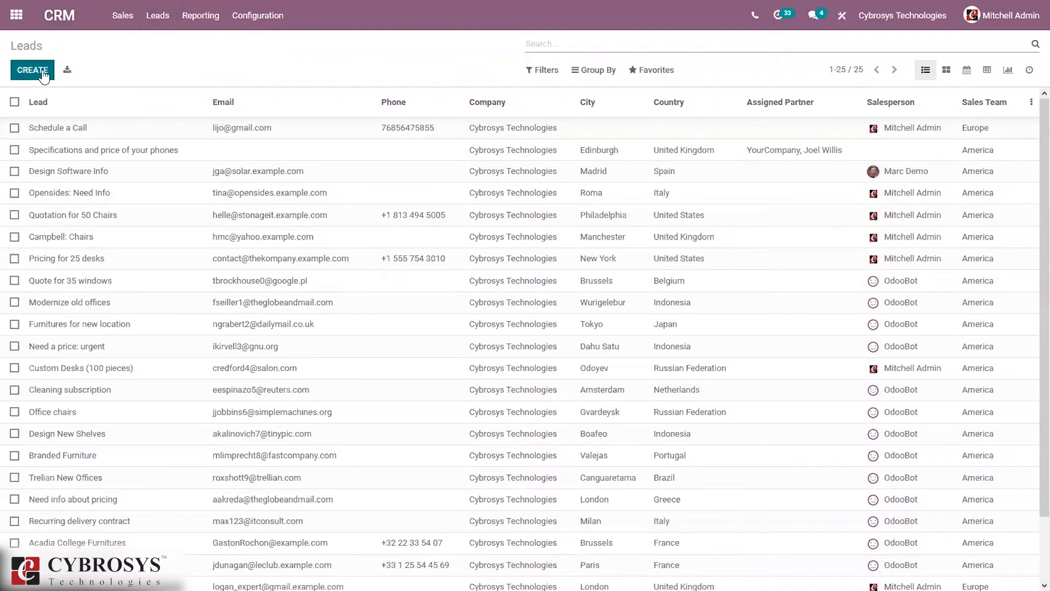
Step: Create a new lead titled 'Quotation for 30 Large Desks'
left_click(45, 76)
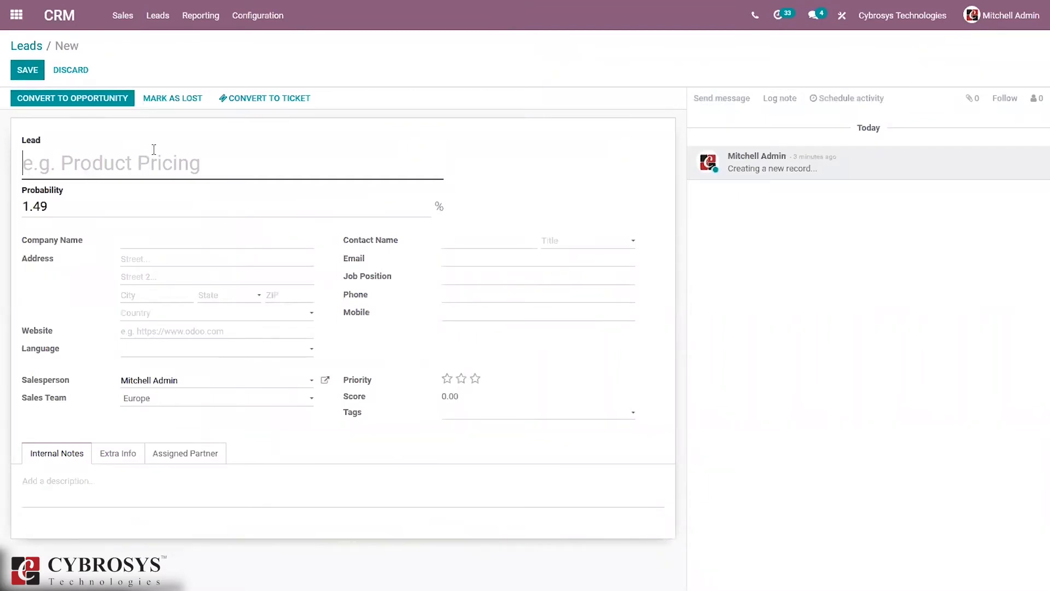
type("Q")
type("u")
key("BackSpace")
type("uotation")
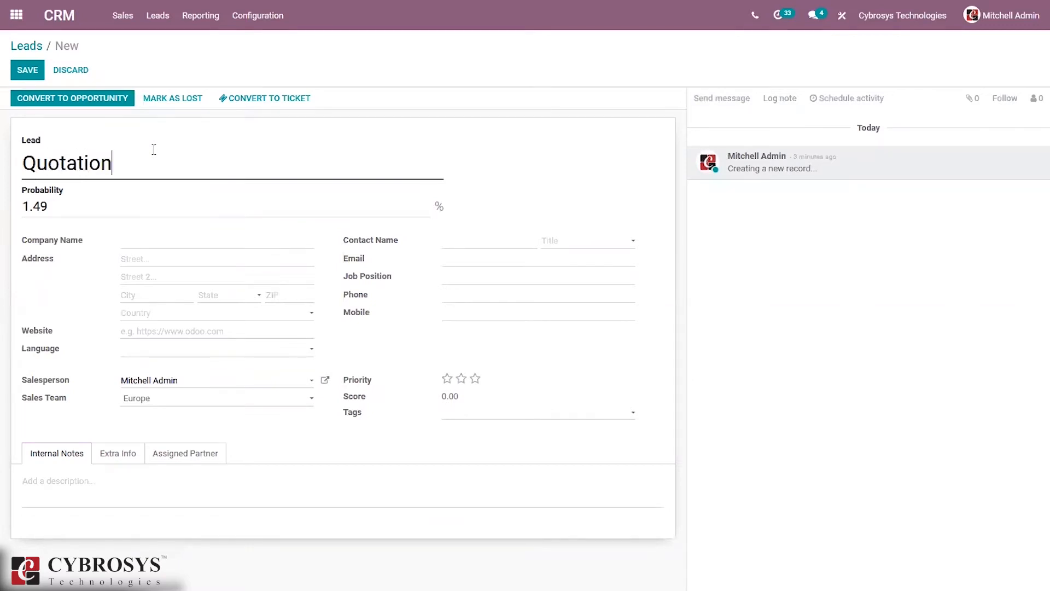
type(" for 30 Large Desks")
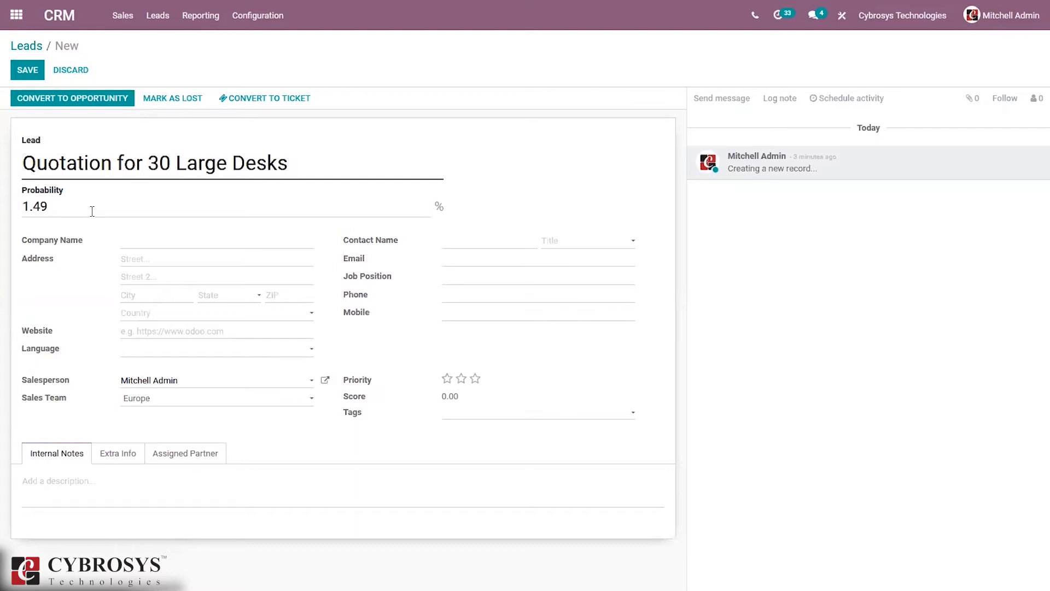
Step: Set company Cybrosys Technologies, country India, state Kerala (IN) and language English (US)
left_click(135, 242)
type("Cybrosys Technologies")
left_click(176, 313)
type("ind")
left_click(135, 348)
left_click(236, 302)
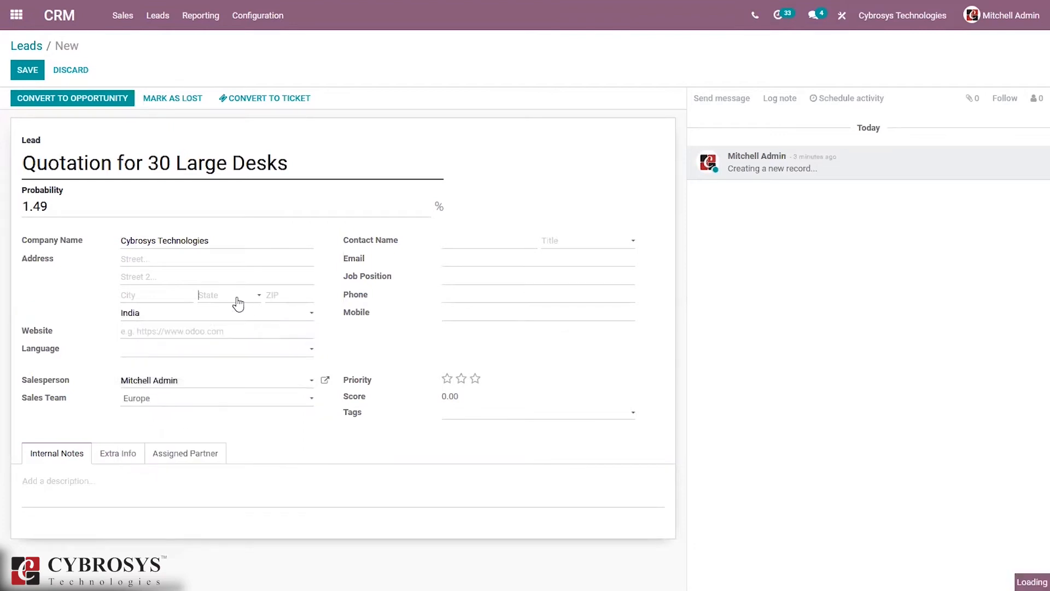
type("ker")
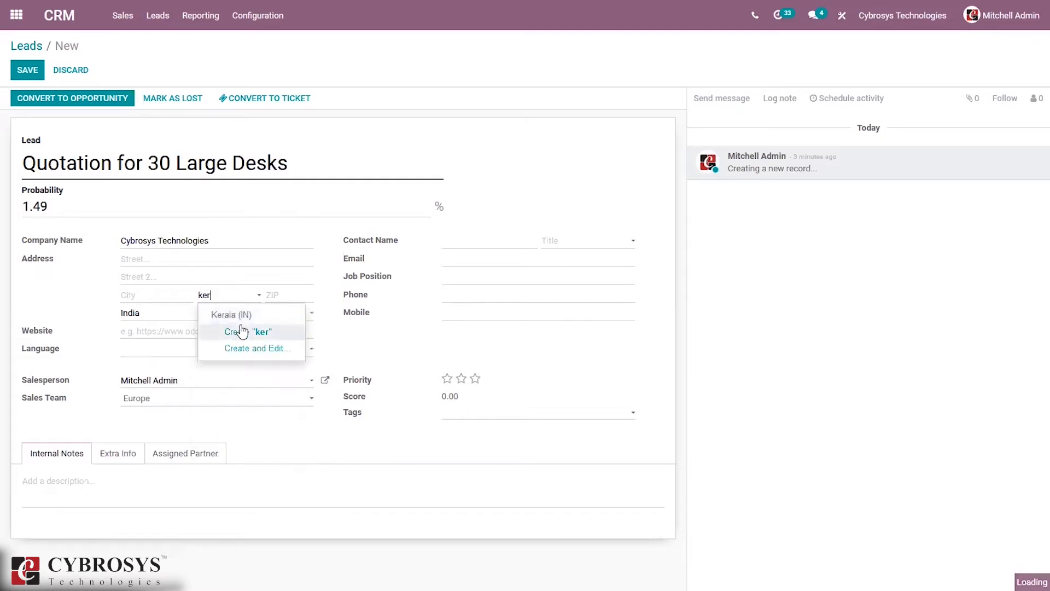
left_click(241, 317)
left_click(163, 353)
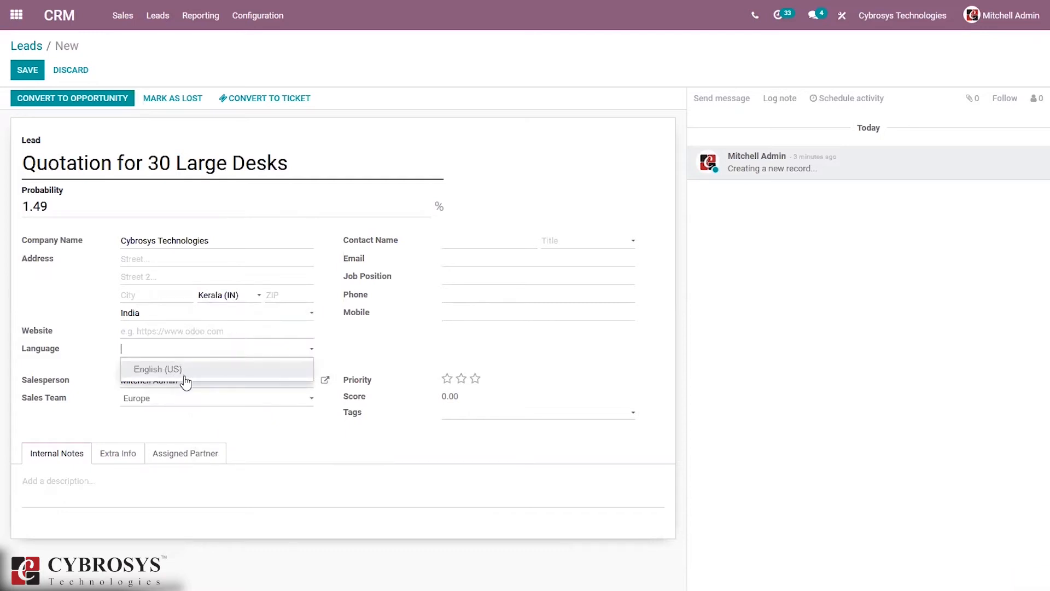
left_click(182, 376)
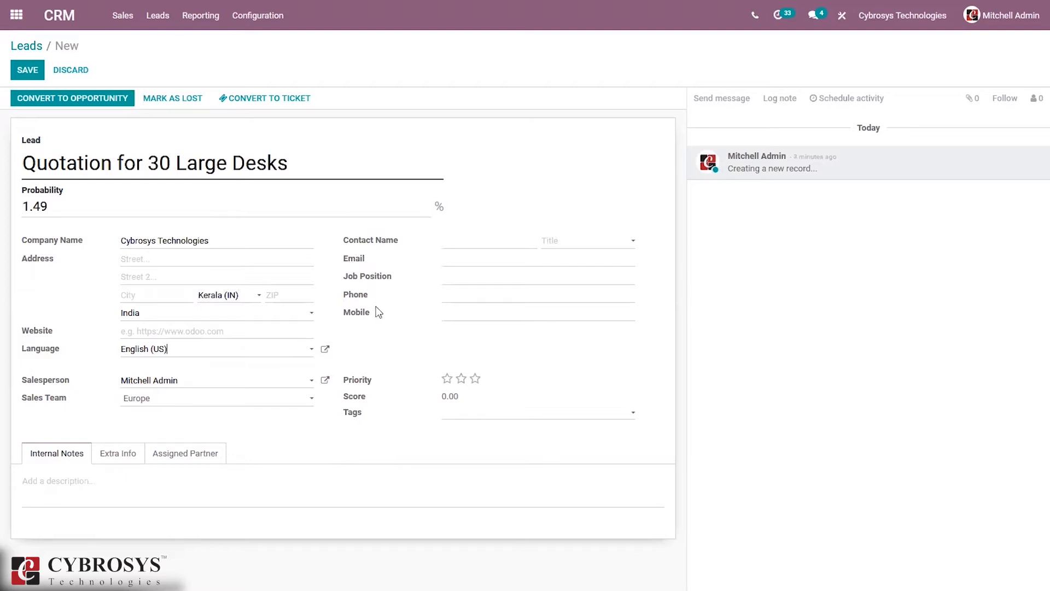
Step: Mark the lead with a two-star priority and tag it Product
left_click(461, 382)
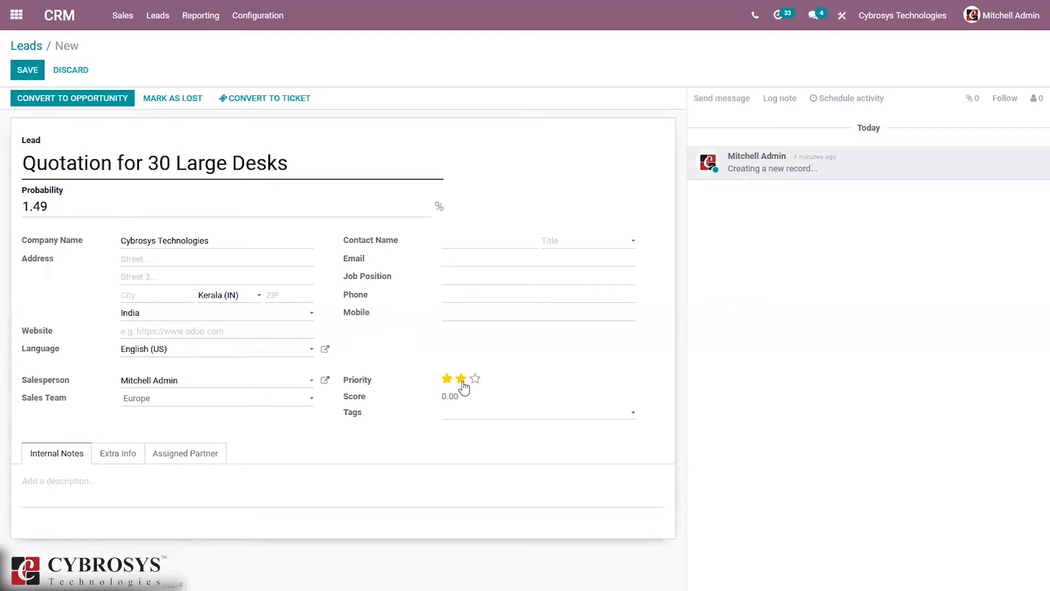
left_click(451, 419)
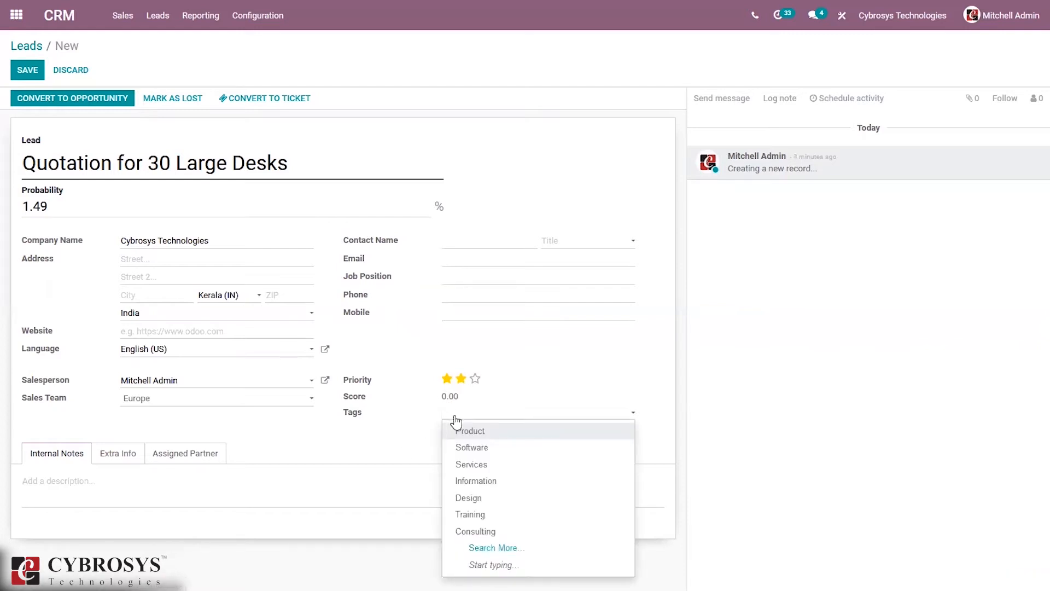
left_click(483, 416)
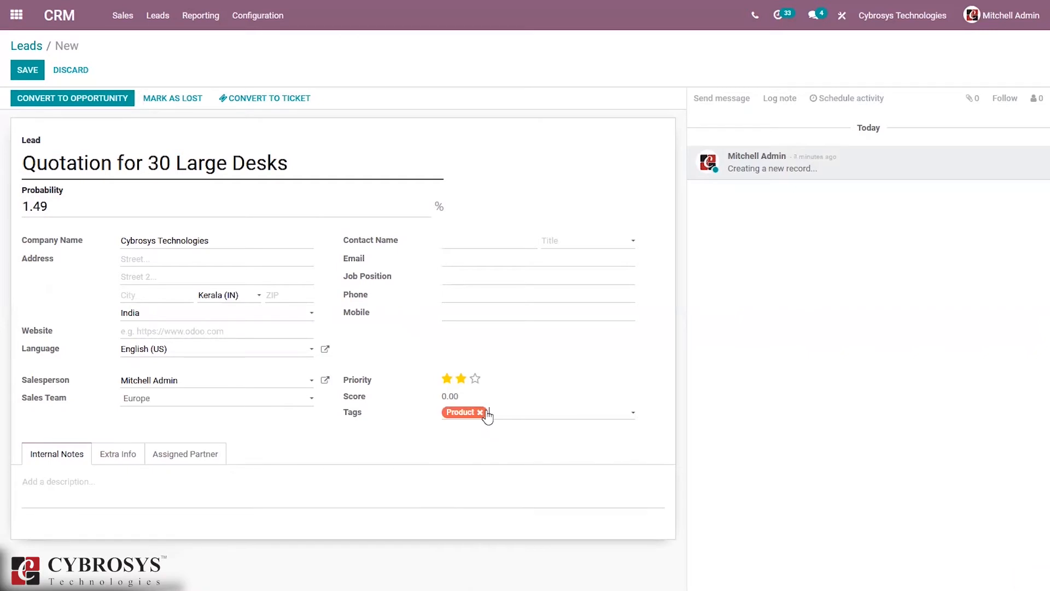
left_click(500, 415)
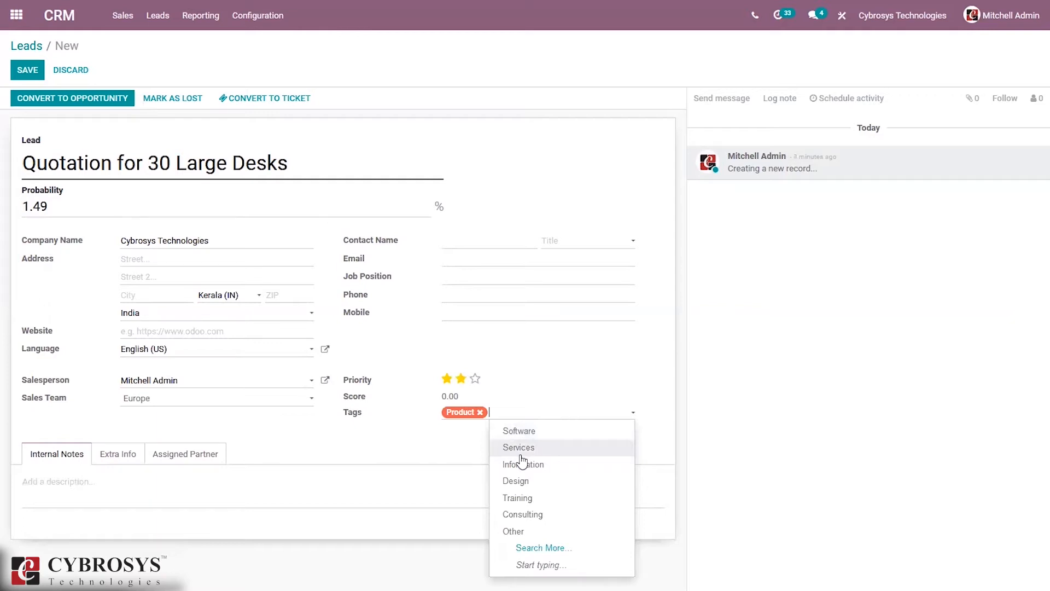
left_click(362, 430)
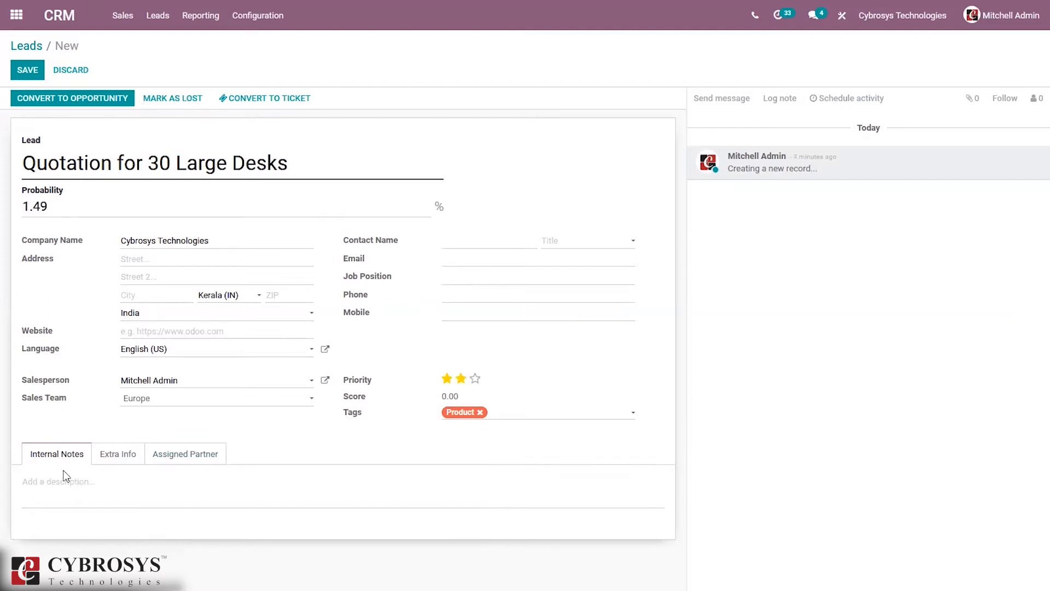
Step: In the Extra Info tab, choose My Website as Medium and Facebook as Source
left_click(112, 455)
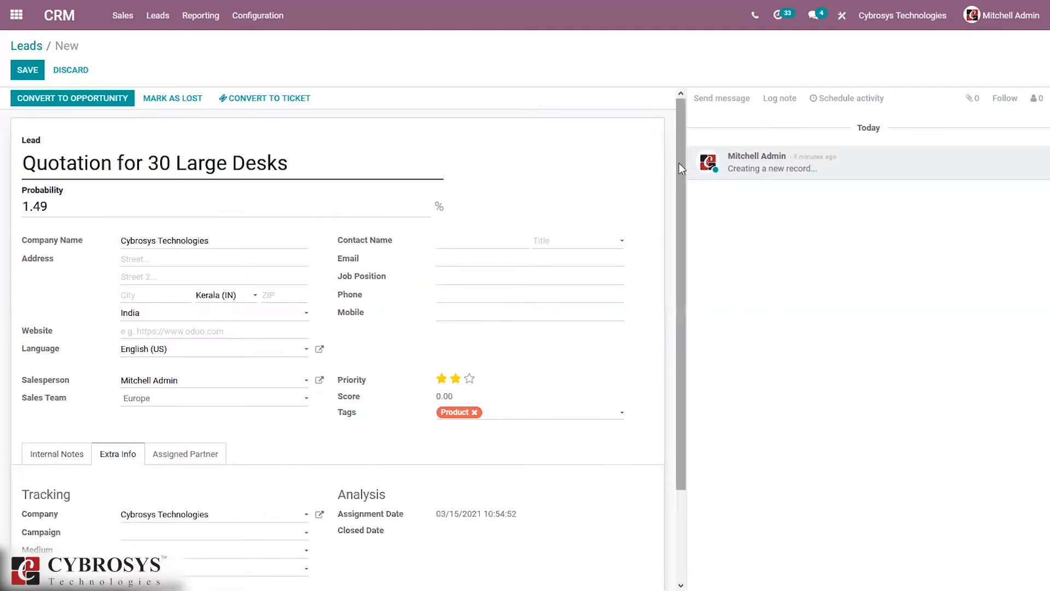
scroll(678, 163, "down", 2)
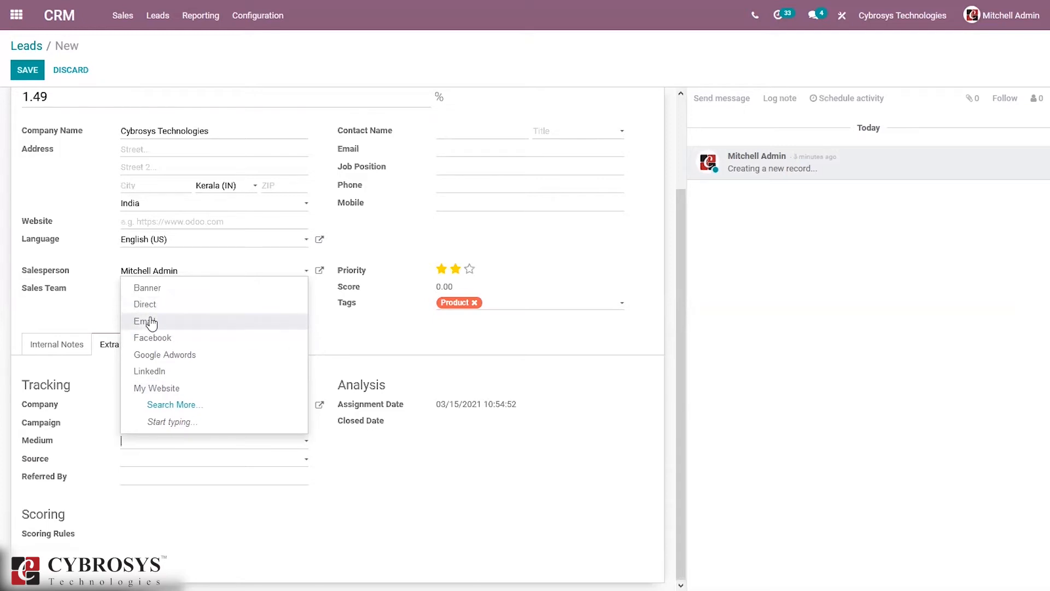
left_click(164, 388)
left_click(147, 460)
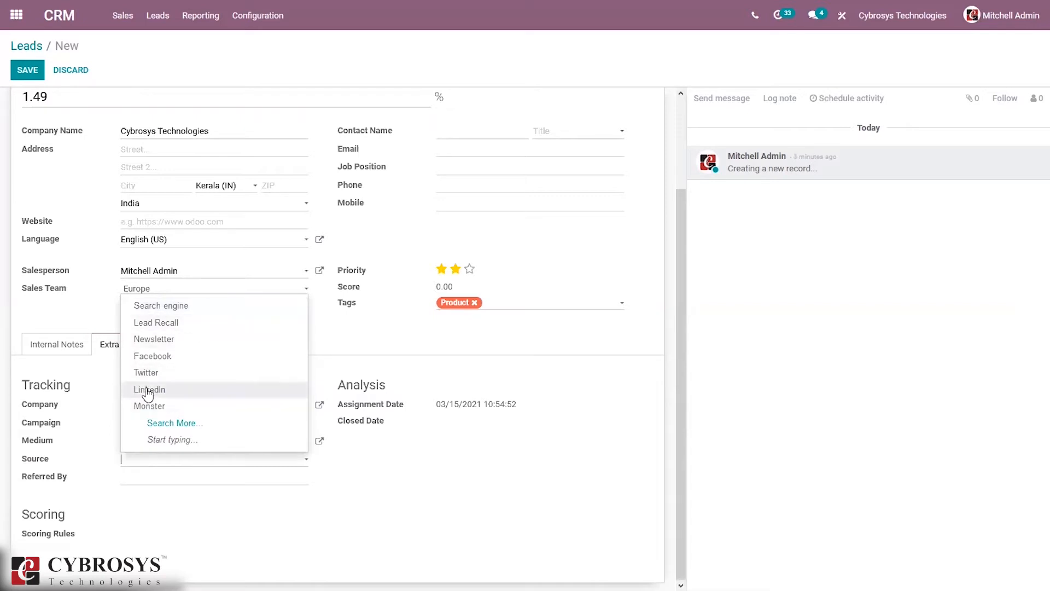
type("we")
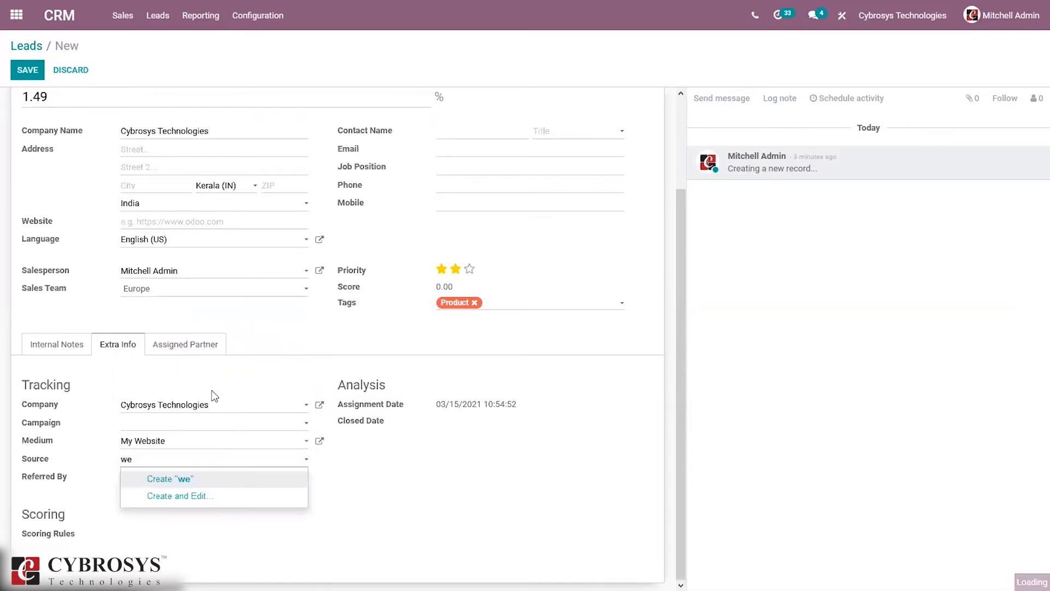
key("BackSpace")
key("BackSpace")
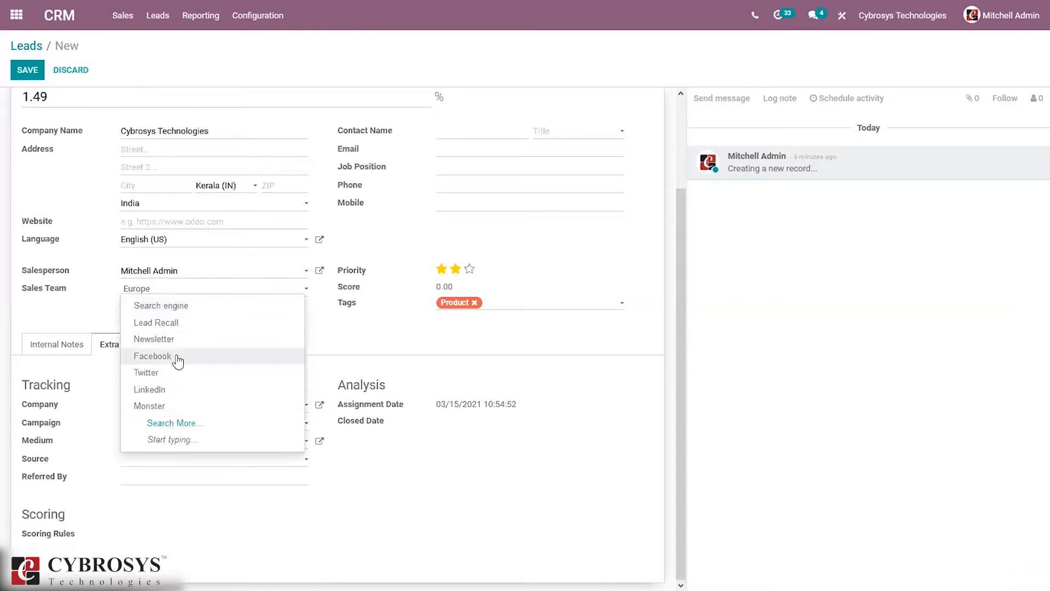
left_click(177, 357)
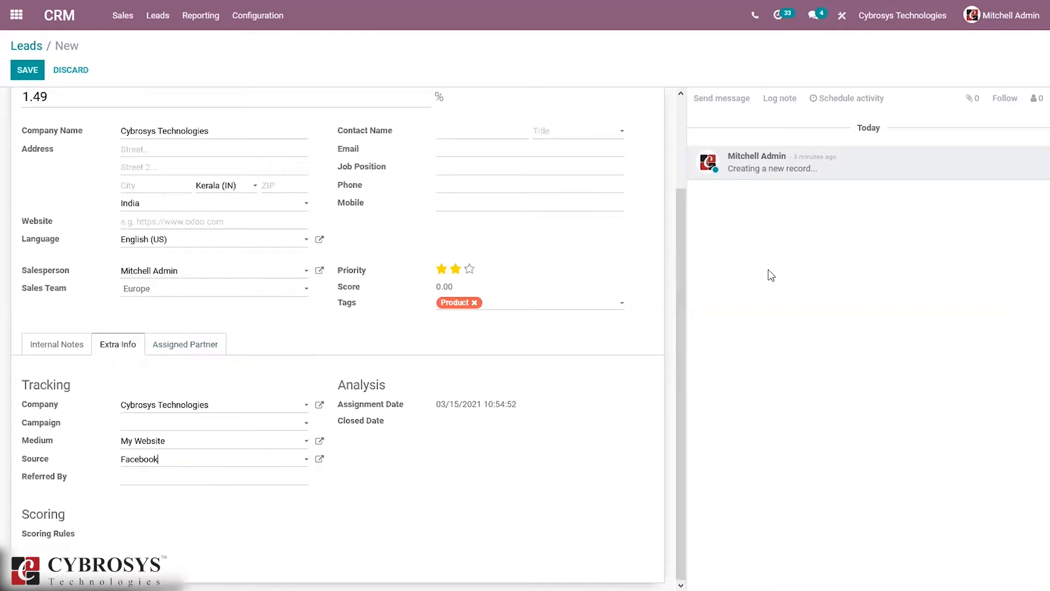
left_click_drag(682, 276, 681, 261)
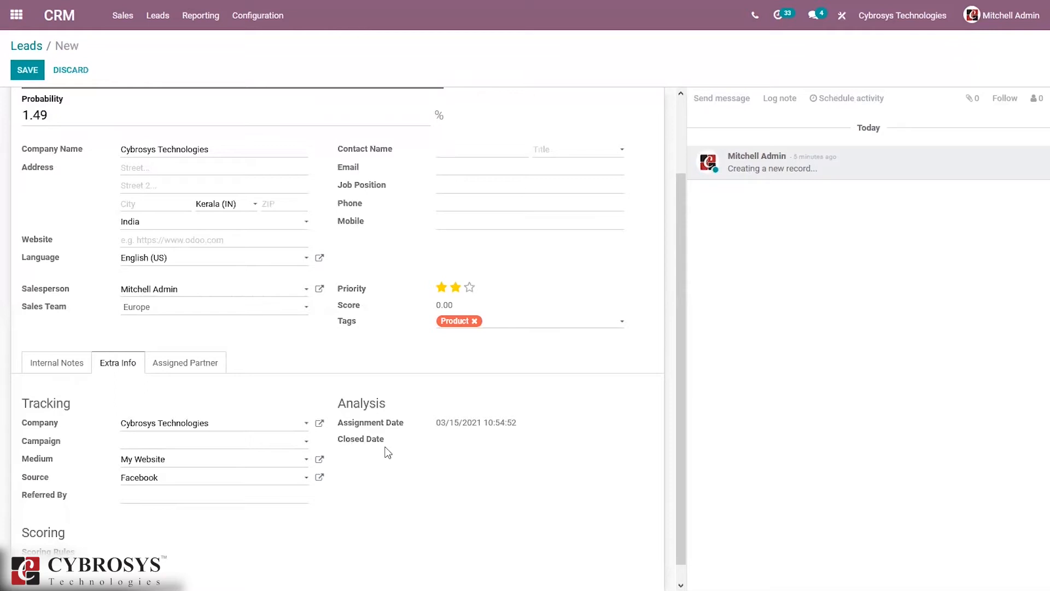
Step: View the Assigned Partner tab, then save the lead record
left_click(169, 363)
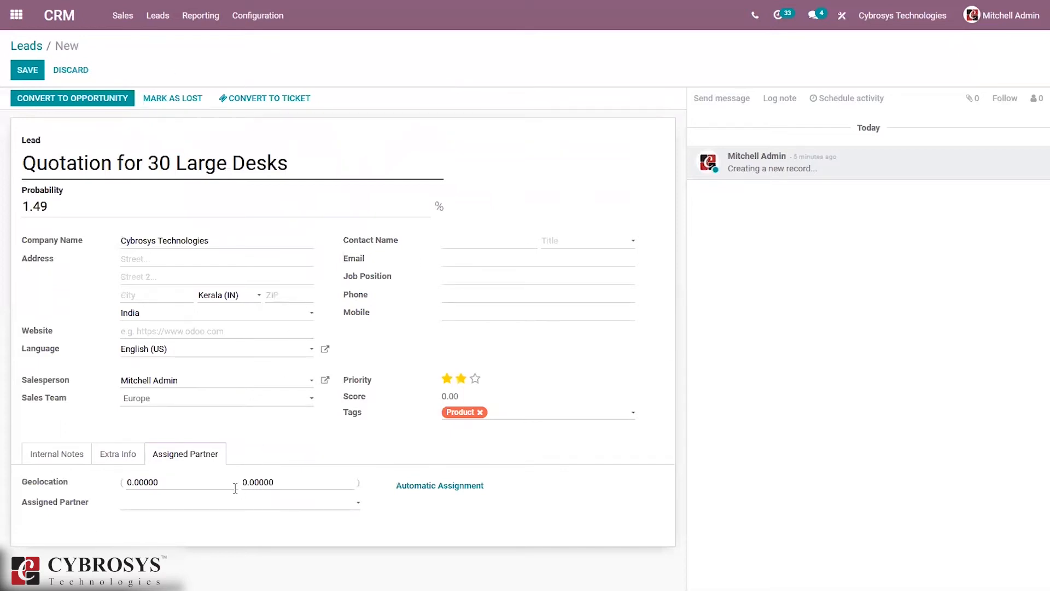
left_click(28, 70)
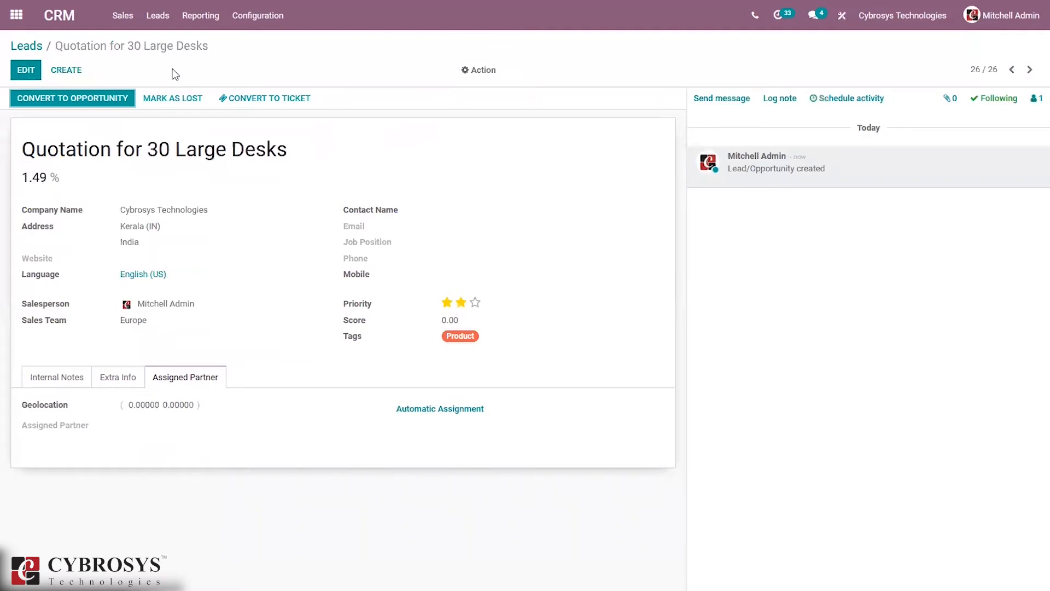
Step: Convert the lead to an opportunity with 'Do not link to a customer' selected
left_click(70, 94)
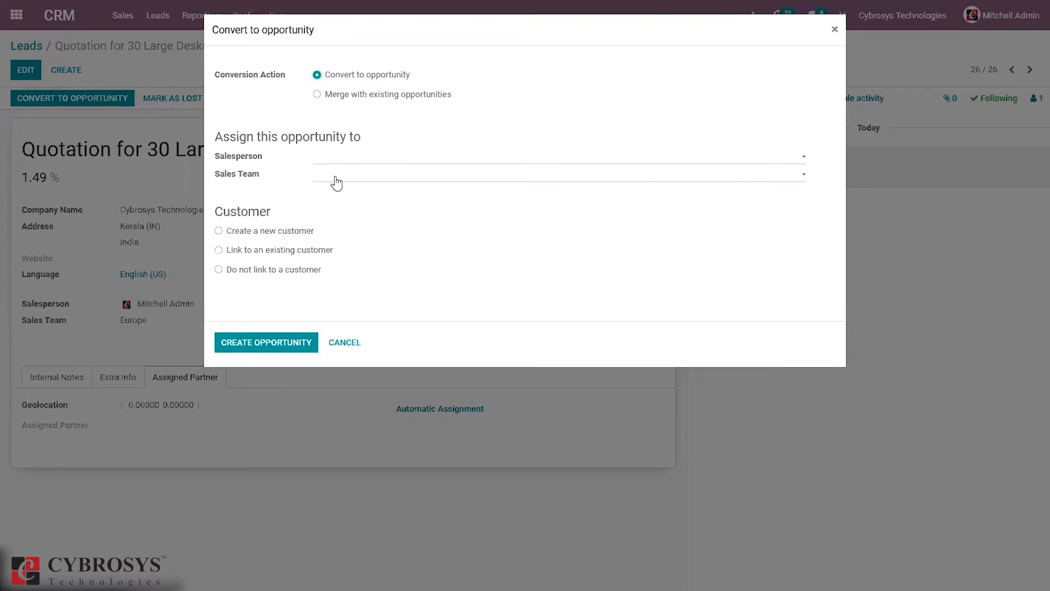
left_click(283, 239)
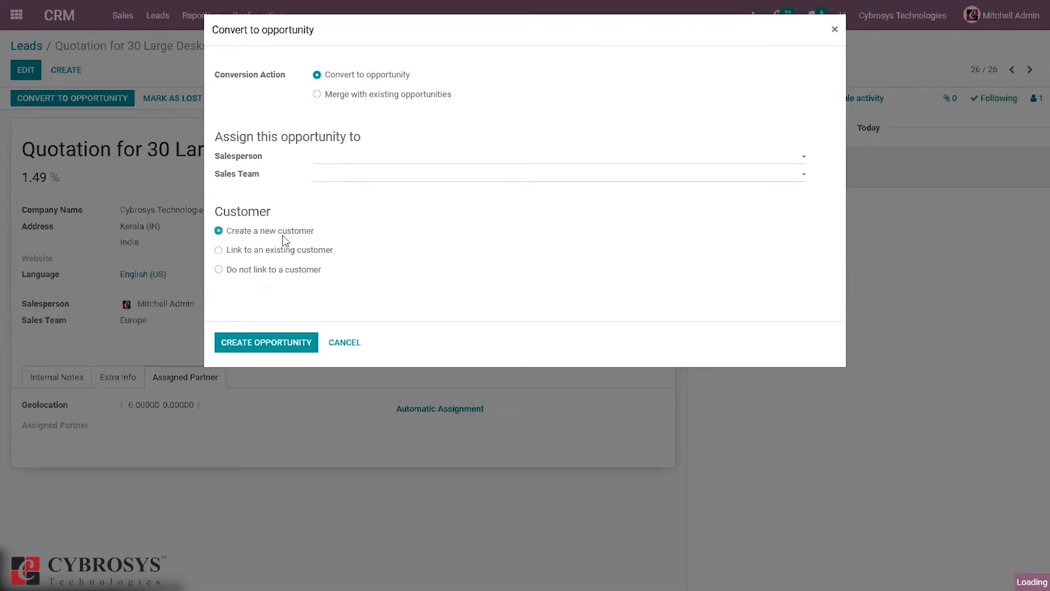
left_click(279, 273)
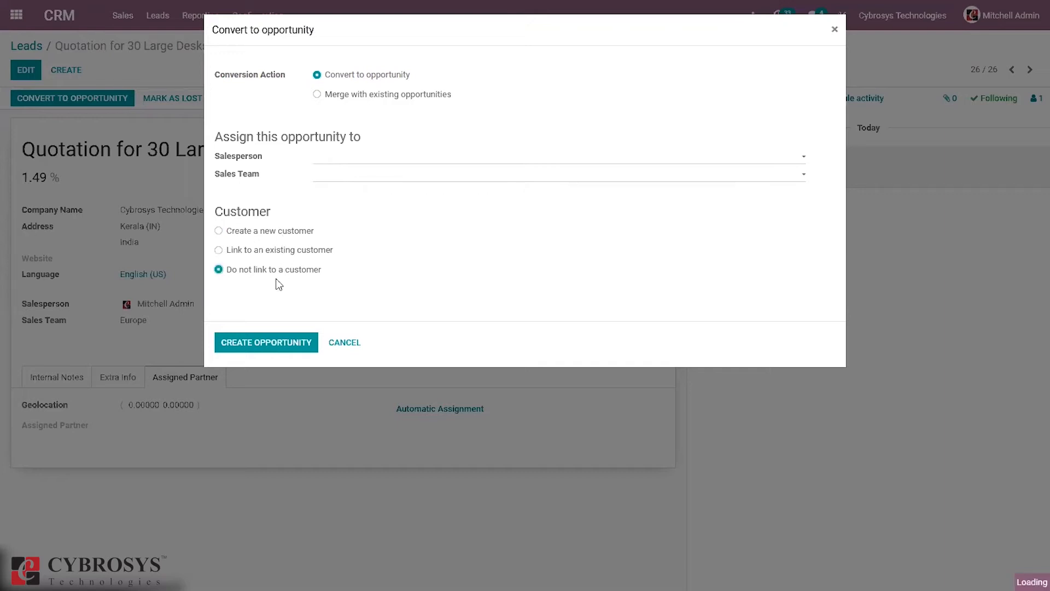
left_click(256, 344)
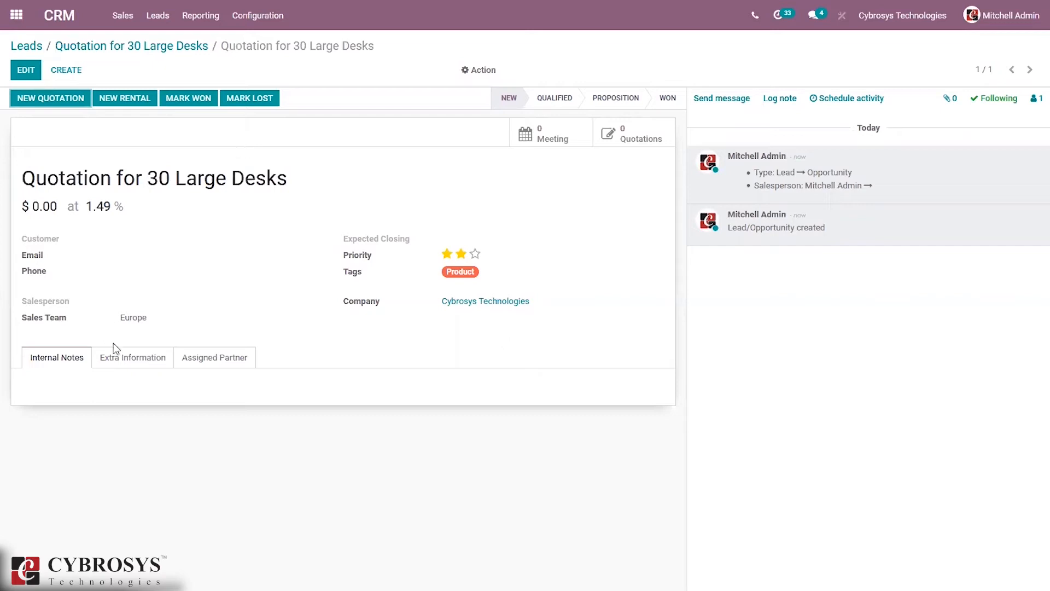
left_click(124, 357)
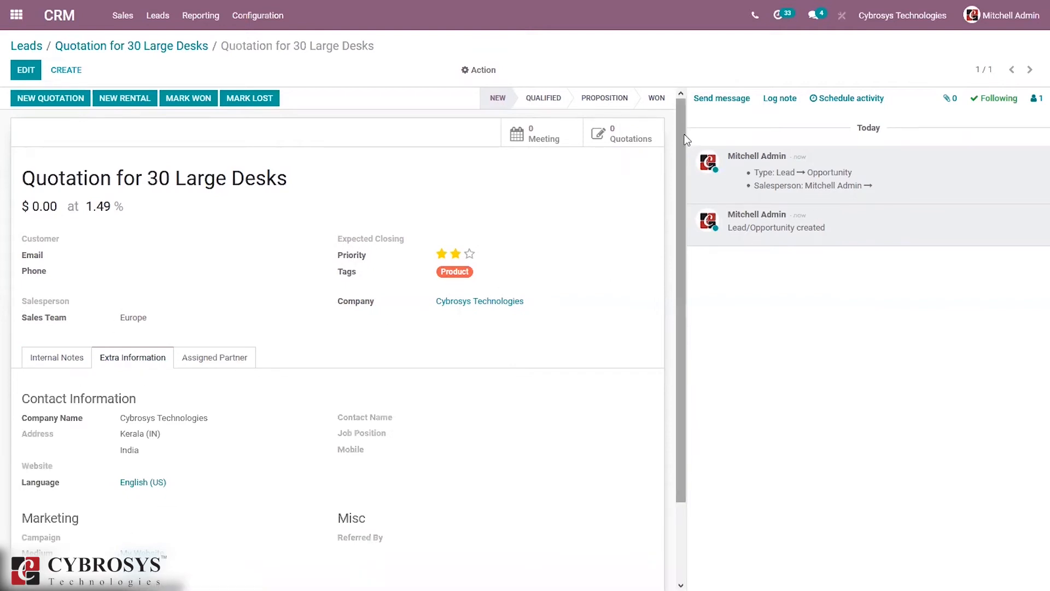
left_click_drag(682, 132, 674, 272)
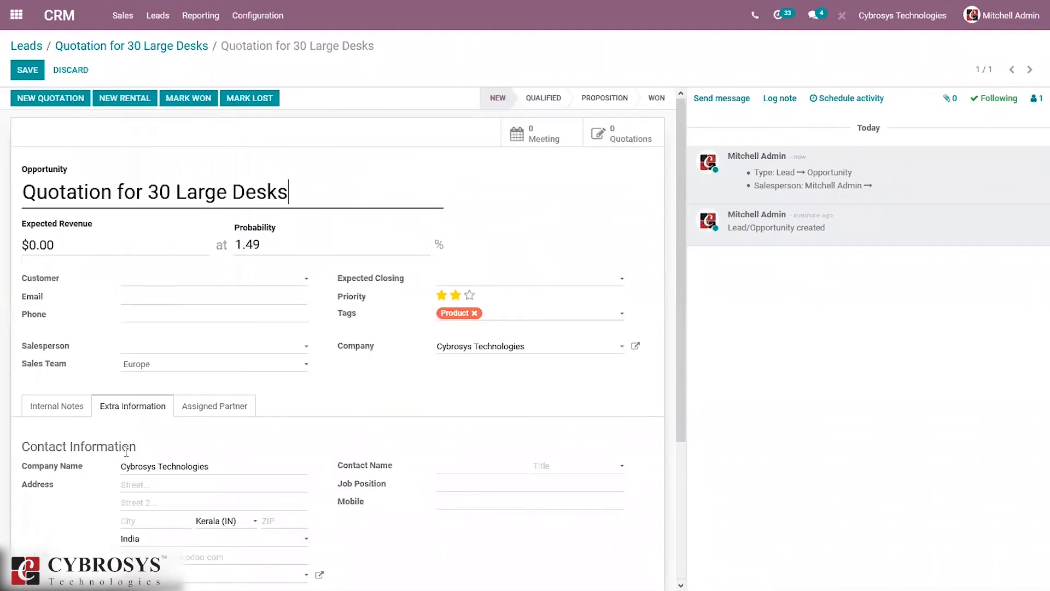
scroll(675, 402, "down", 3)
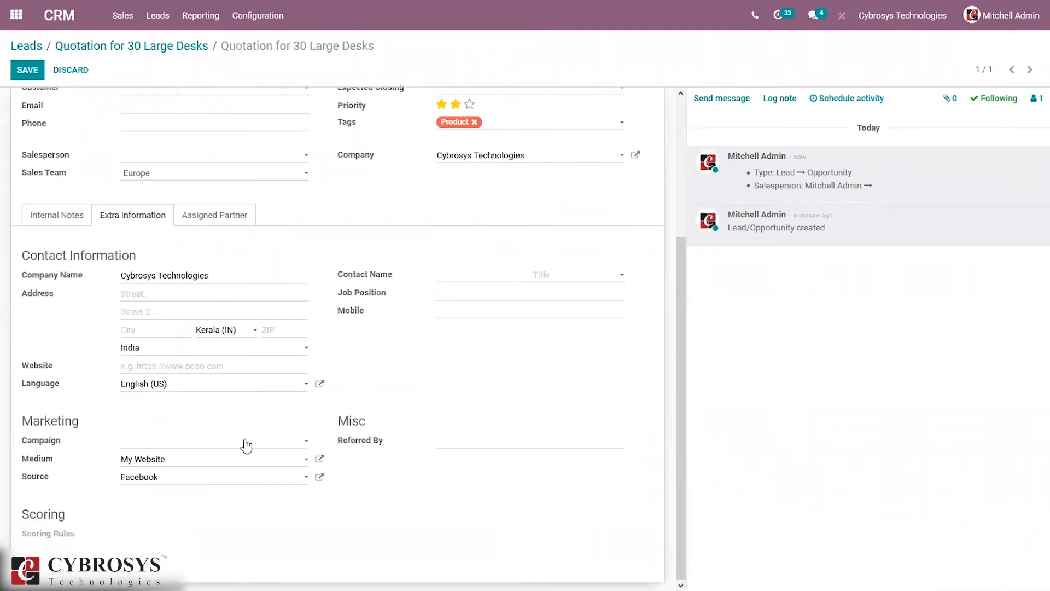
left_click(223, 441)
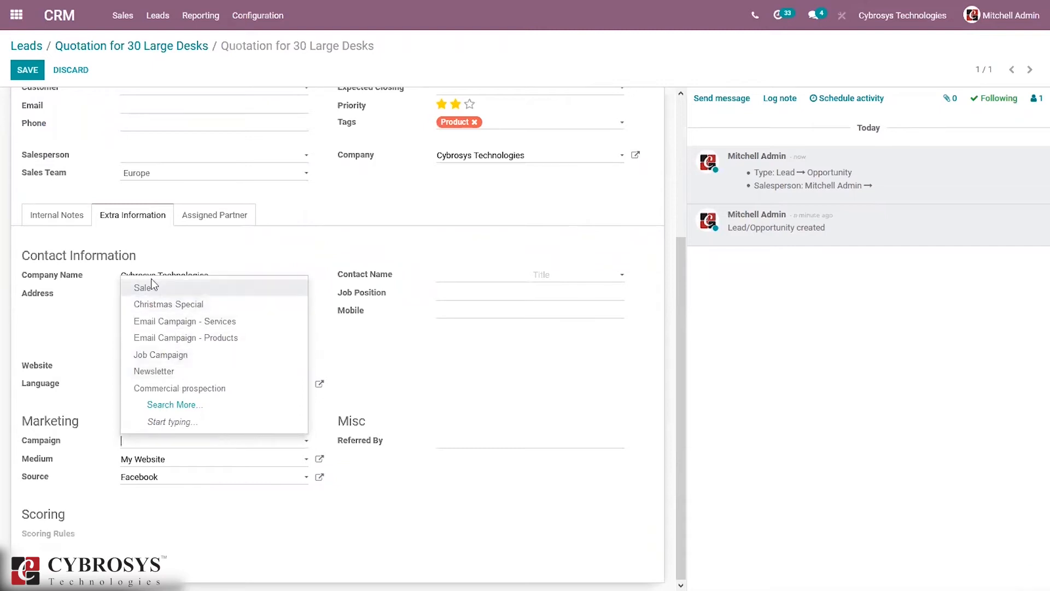
left_click_drag(682, 312, 681, 98)
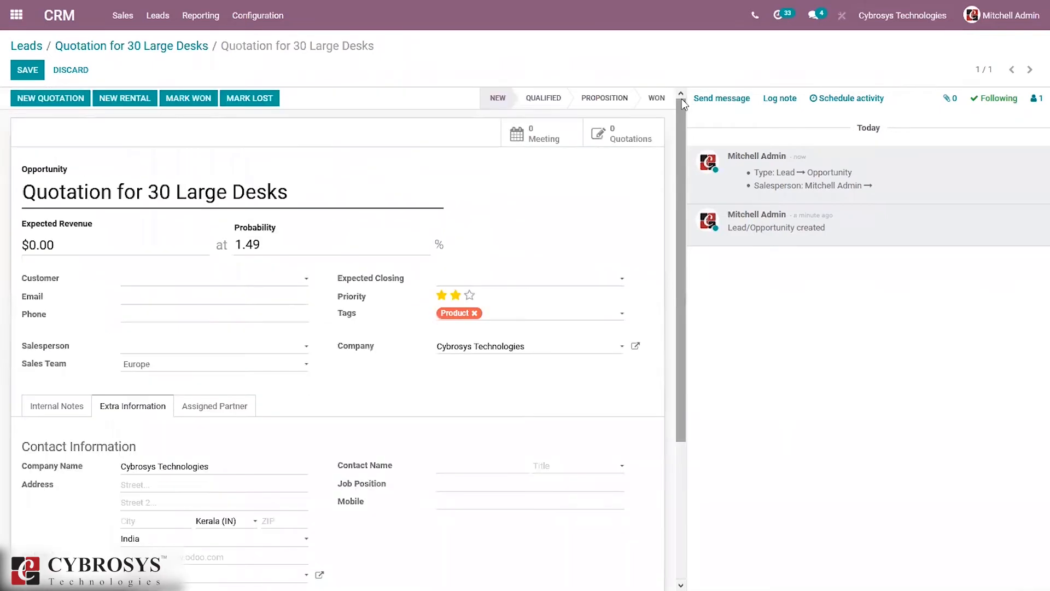
Step: Save the opportunity and return through the Leads breadcrumb to record 26 of 26
left_click(35, 70)
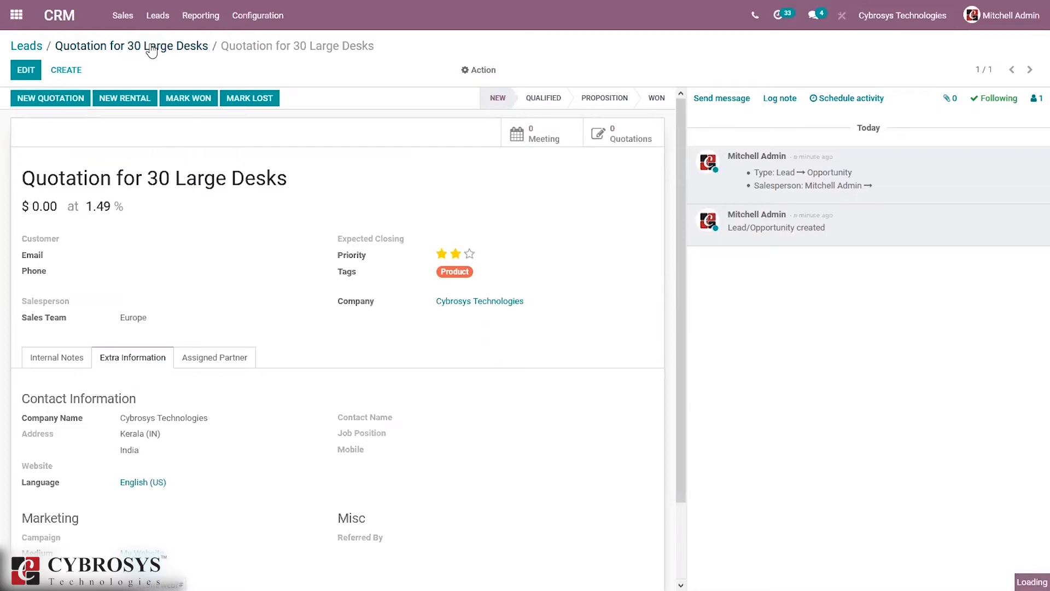
left_click(132, 46)
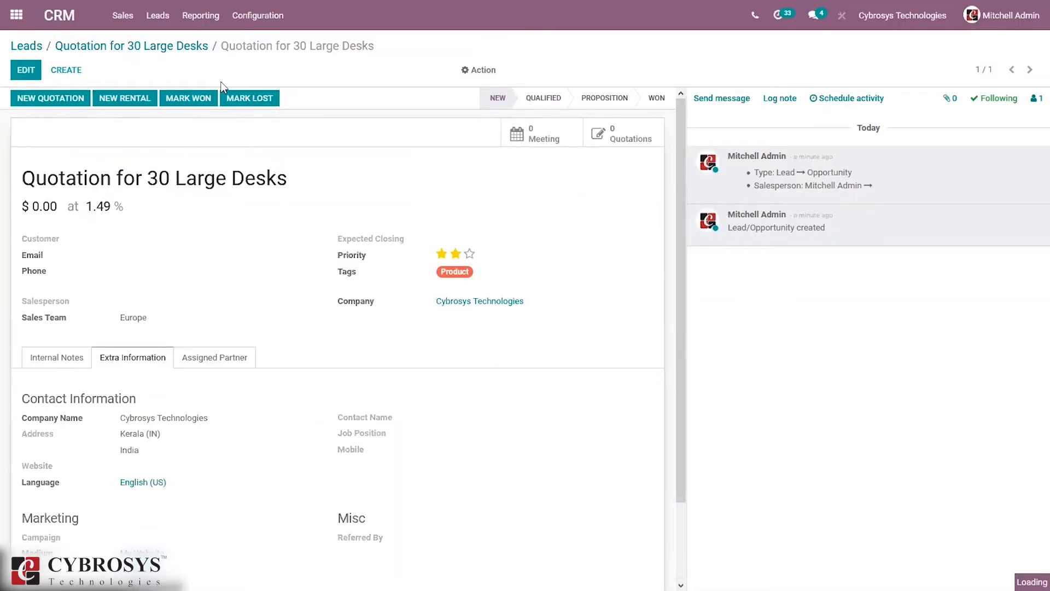
left_click(269, 8)
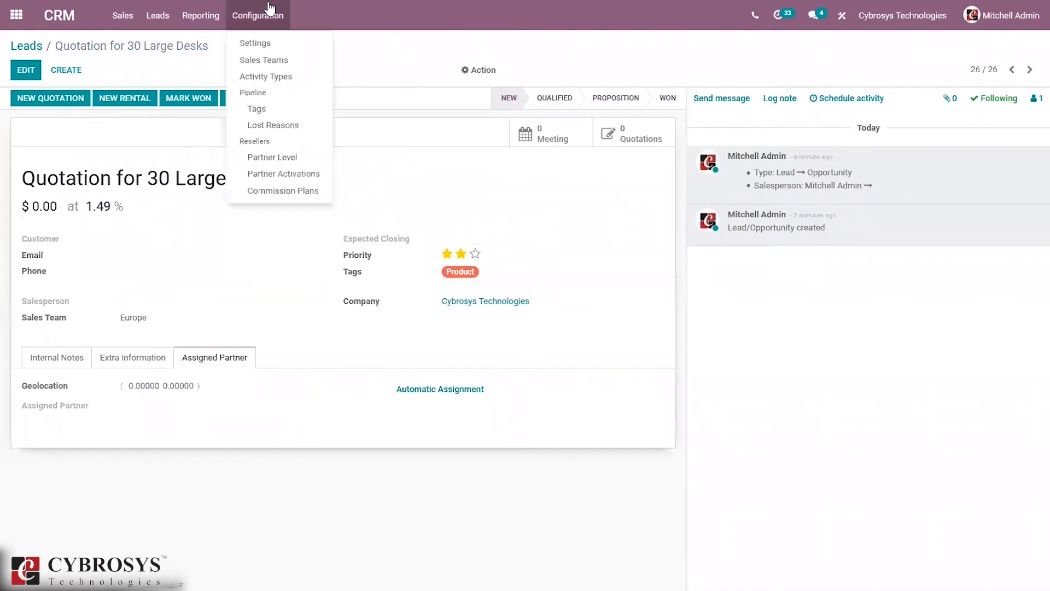
Step: Open Configuration > Settings and let the CRM settings page load
left_click(275, 46)
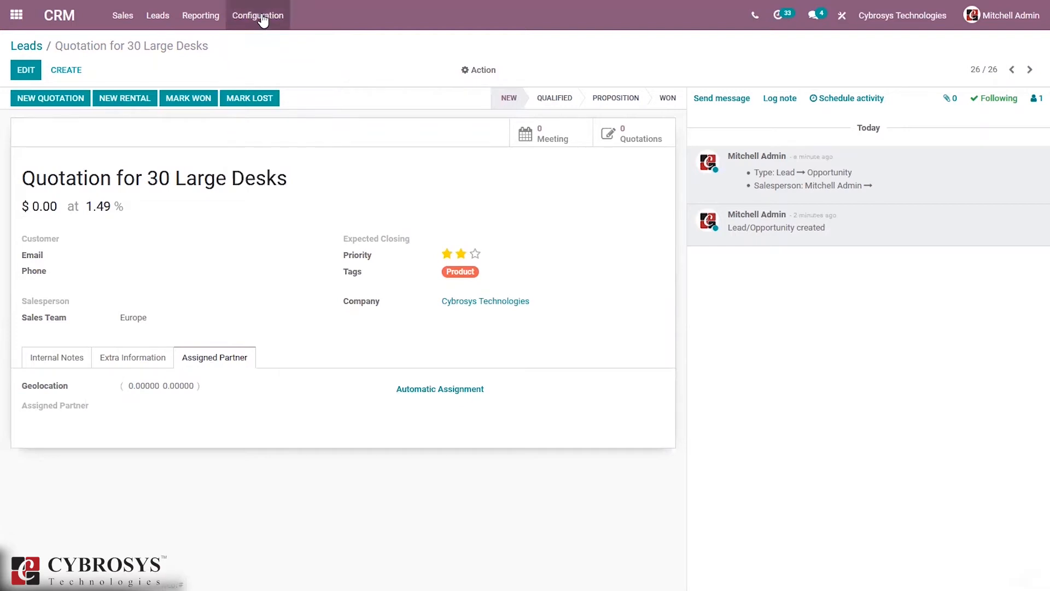
left_click(262, 17)
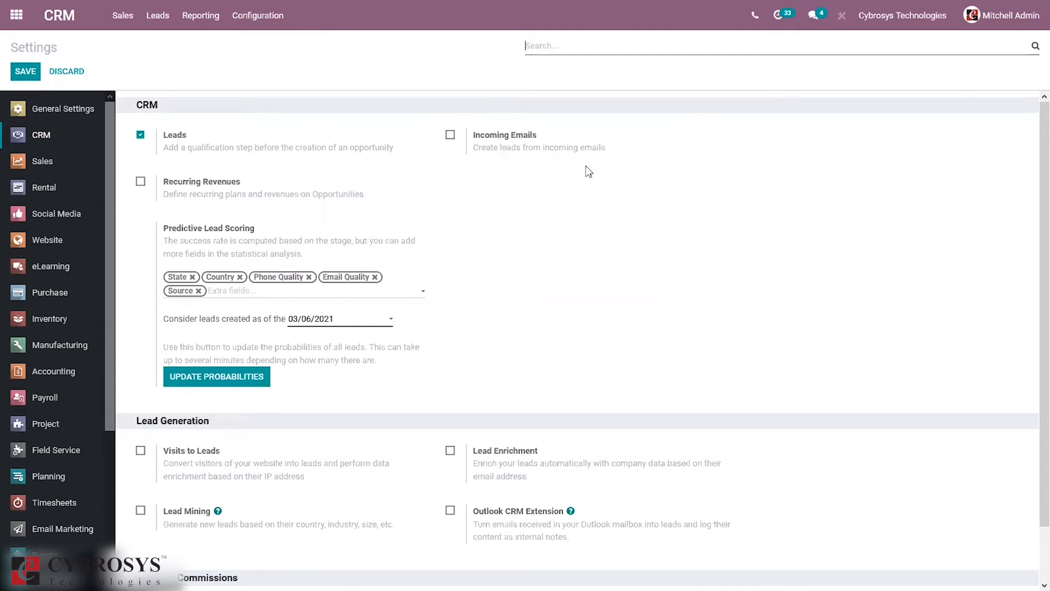
Step: Enable Incoming Emails with the 'contact' alias and save the settings
left_click(450, 135)
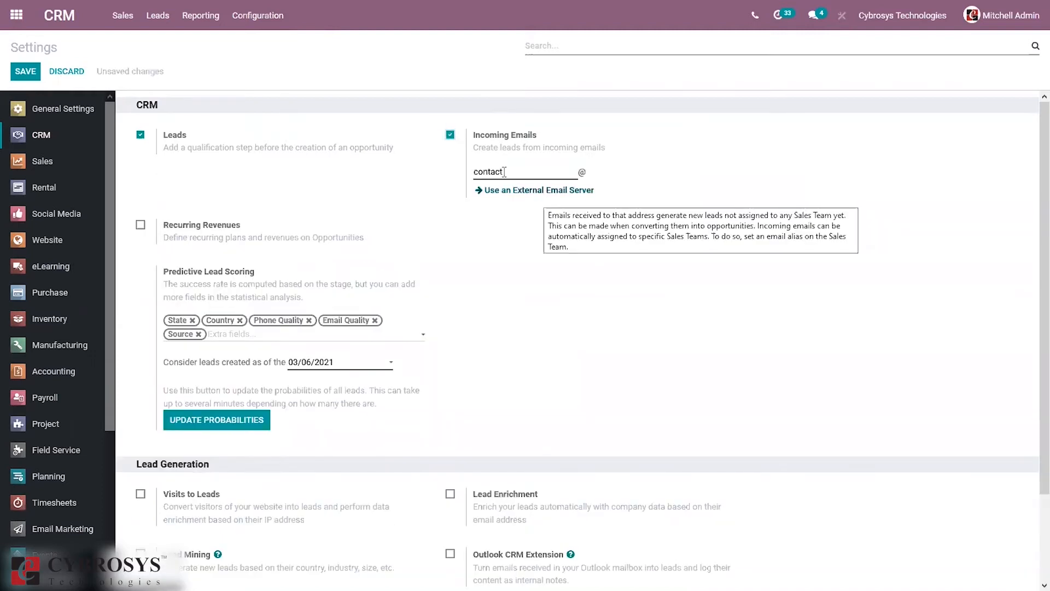
mouse_move(553, 200)
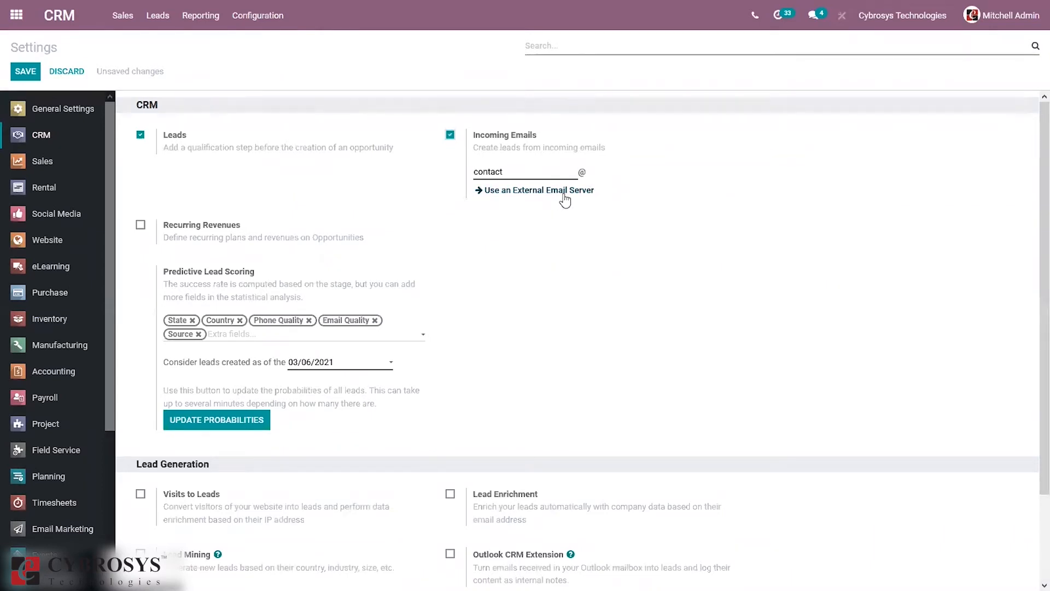
left_click(519, 170)
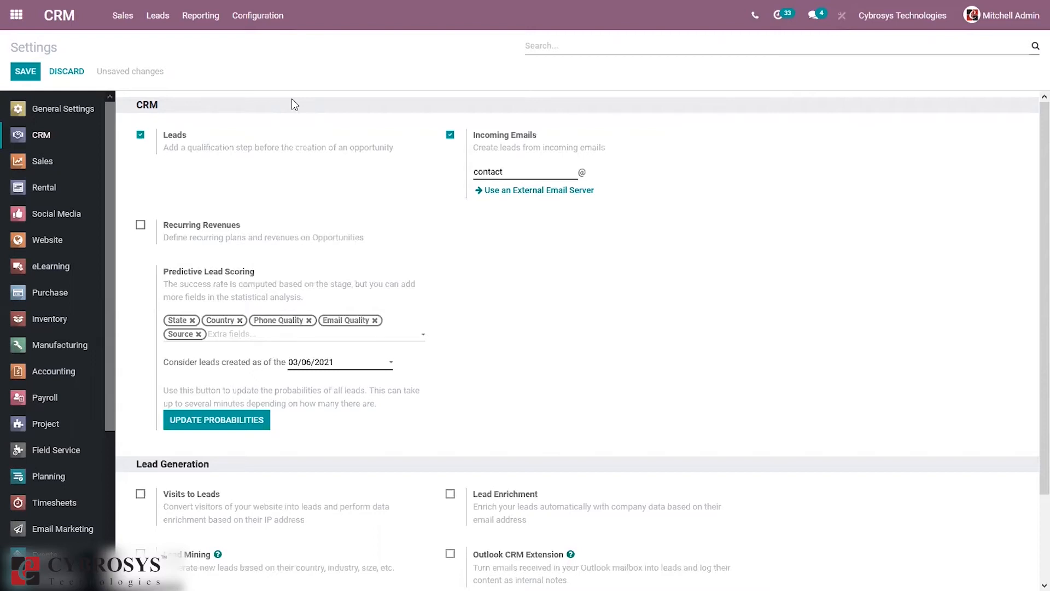
left_click(32, 74)
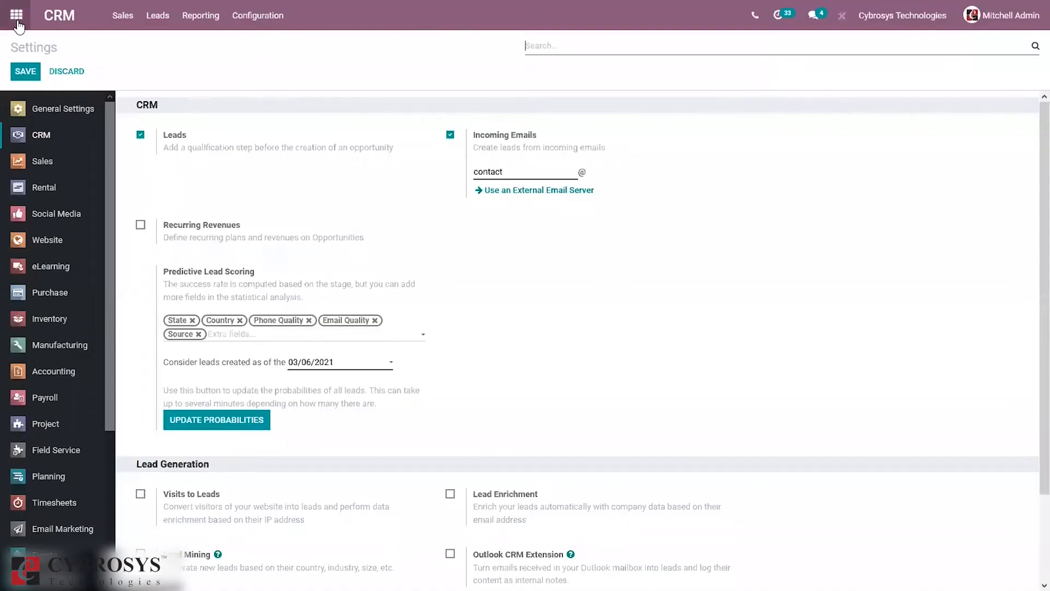
Step: Launch the Website app, go to the live site and open its Contact us page
left_click(16, 17)
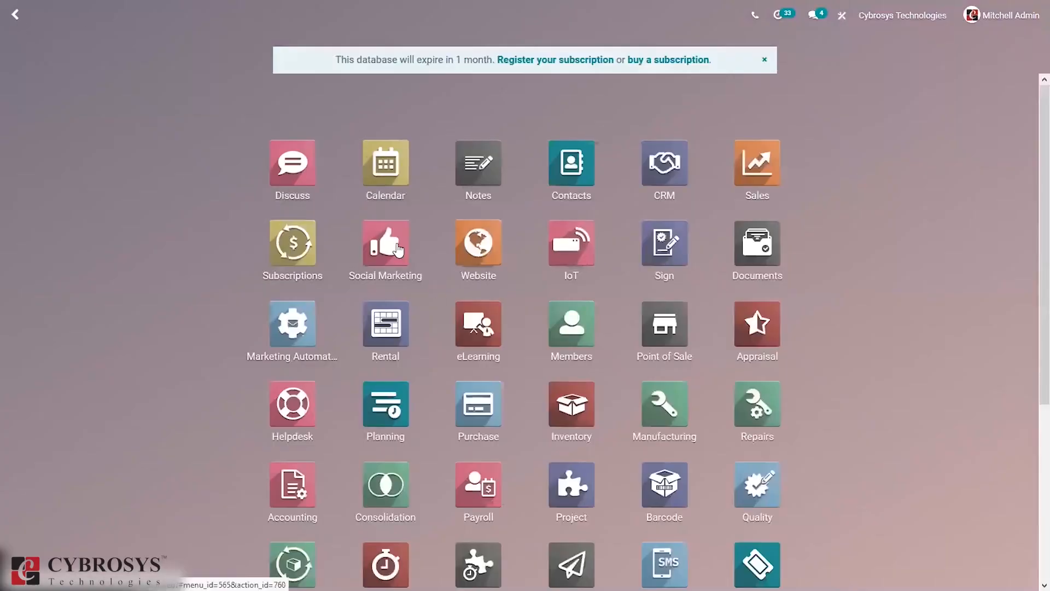
left_click(499, 261)
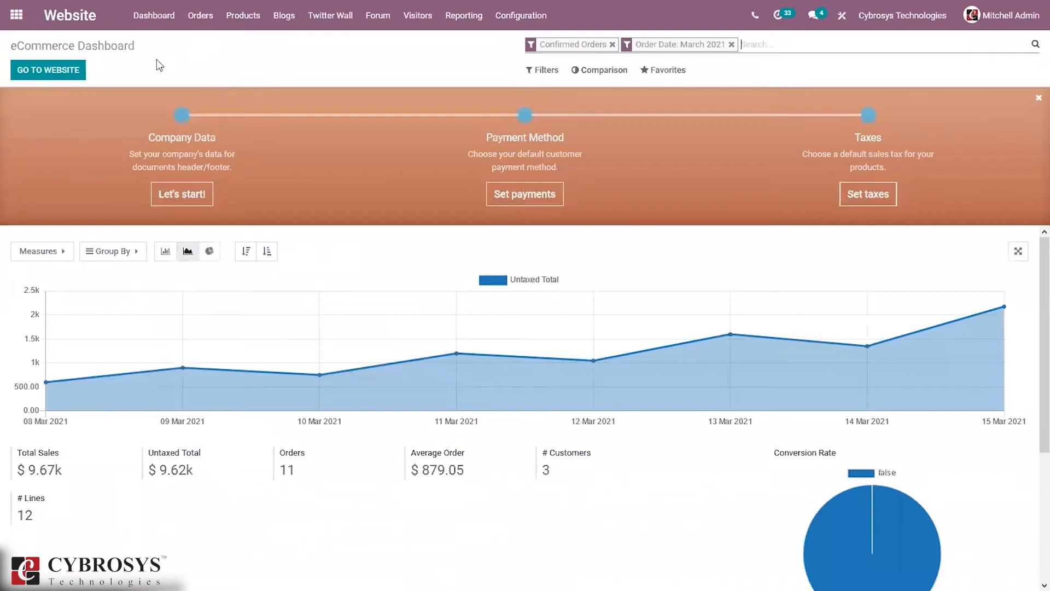
left_click(67, 76)
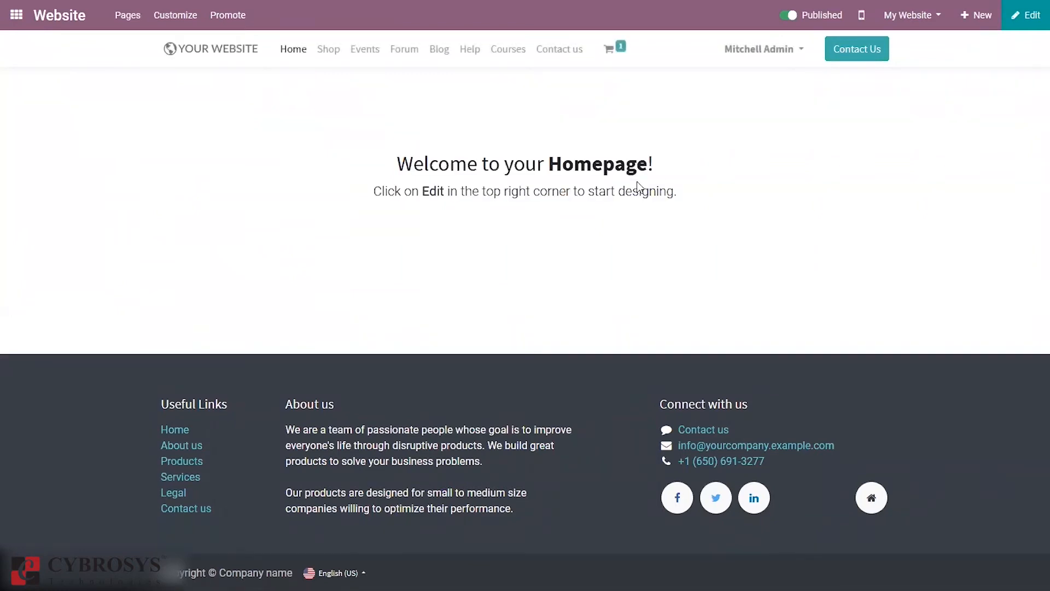
left_click(547, 58)
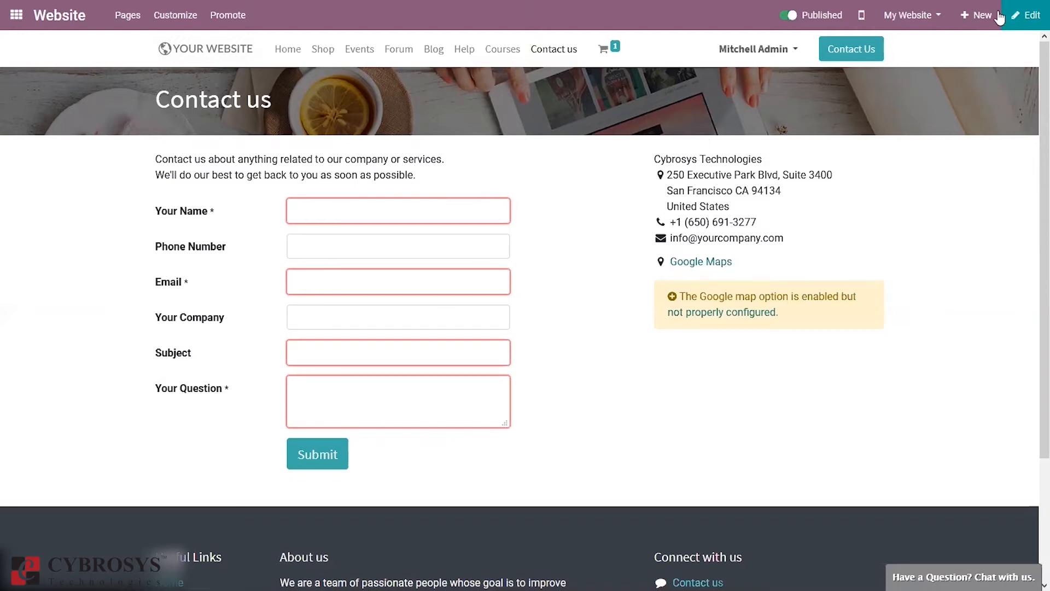
Step: Edit the Contact us page and check that the contact form's action creates an opportunity
left_click(1033, 16)
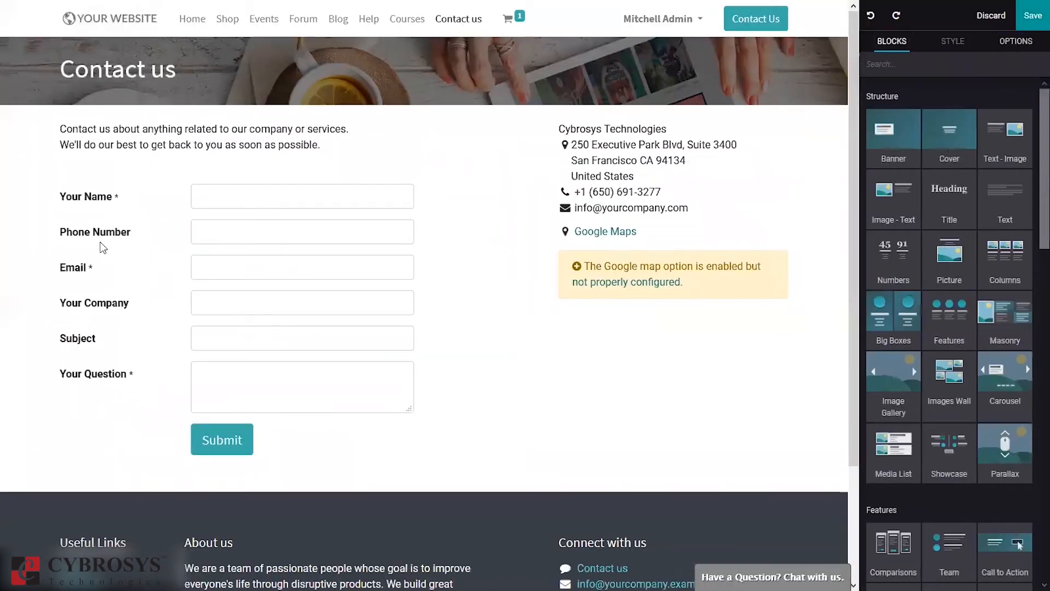
left_click(214, 435)
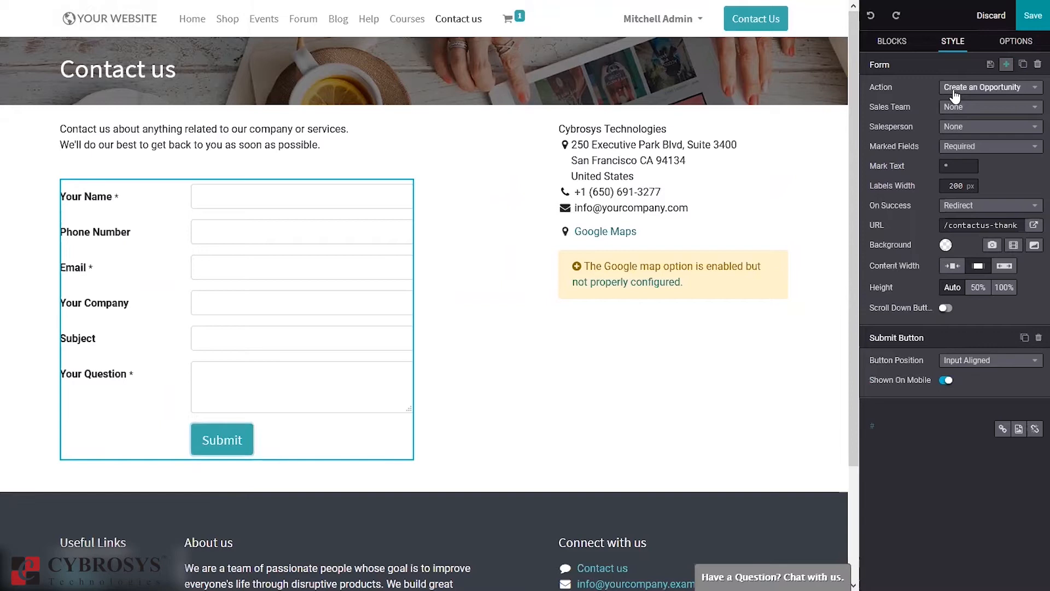
left_click(954, 94)
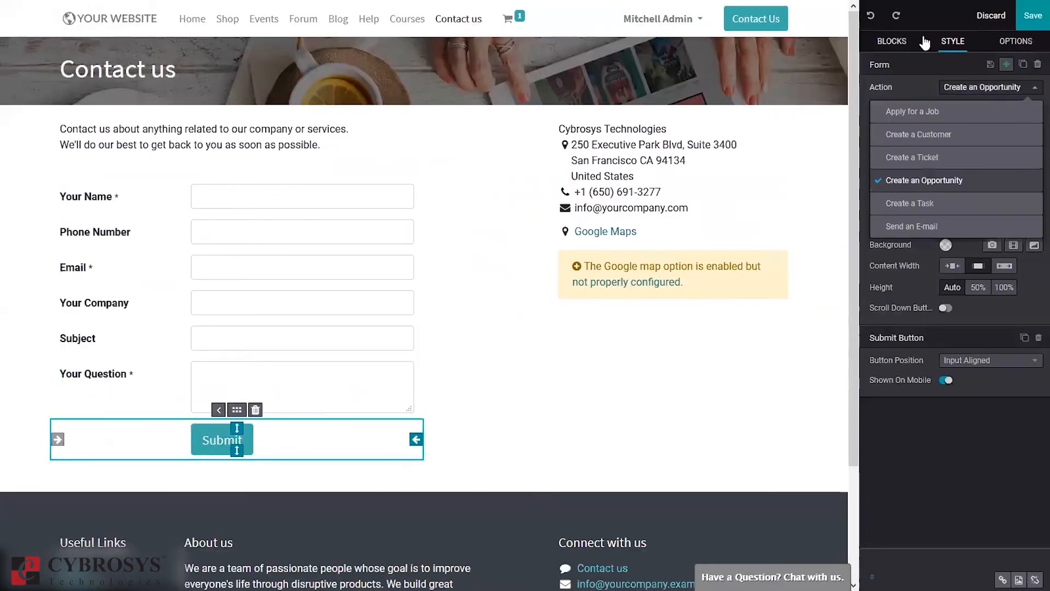
Step: Insert a second Form block, inspect its actions, then ask to discard all page edits
left_click(892, 43)
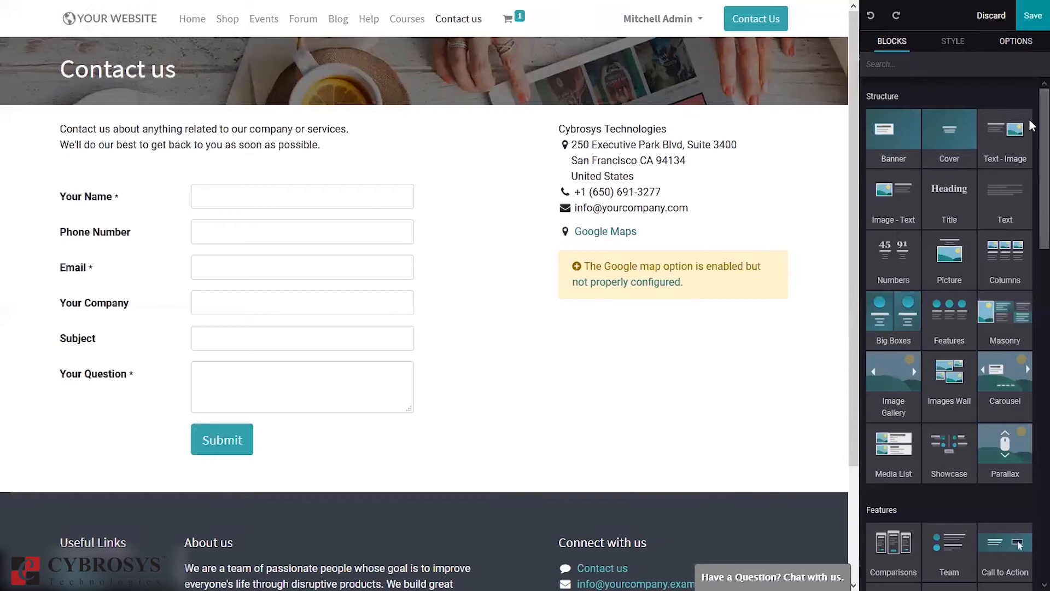
scroll(1032, 126, "down", 10)
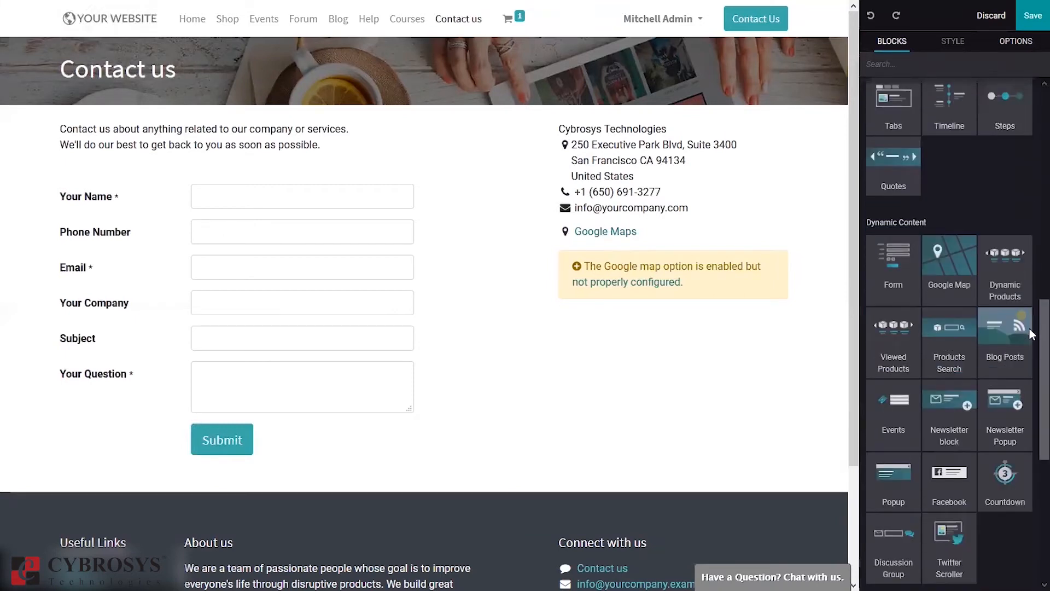
left_click_drag(895, 283, 509, 343)
left_click_drag(500, 351, 498, 349)
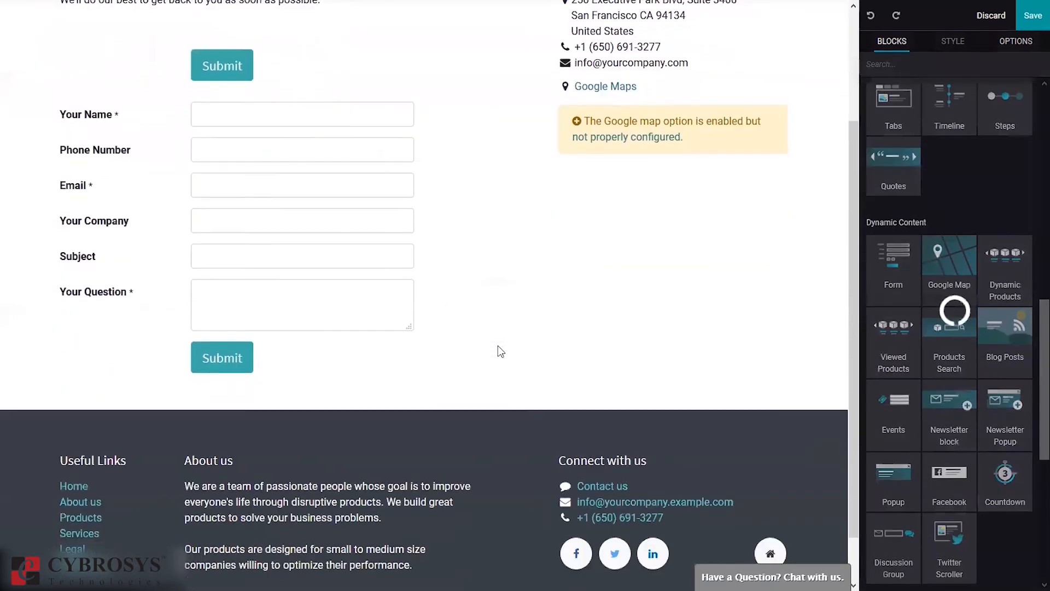
left_click(205, 352)
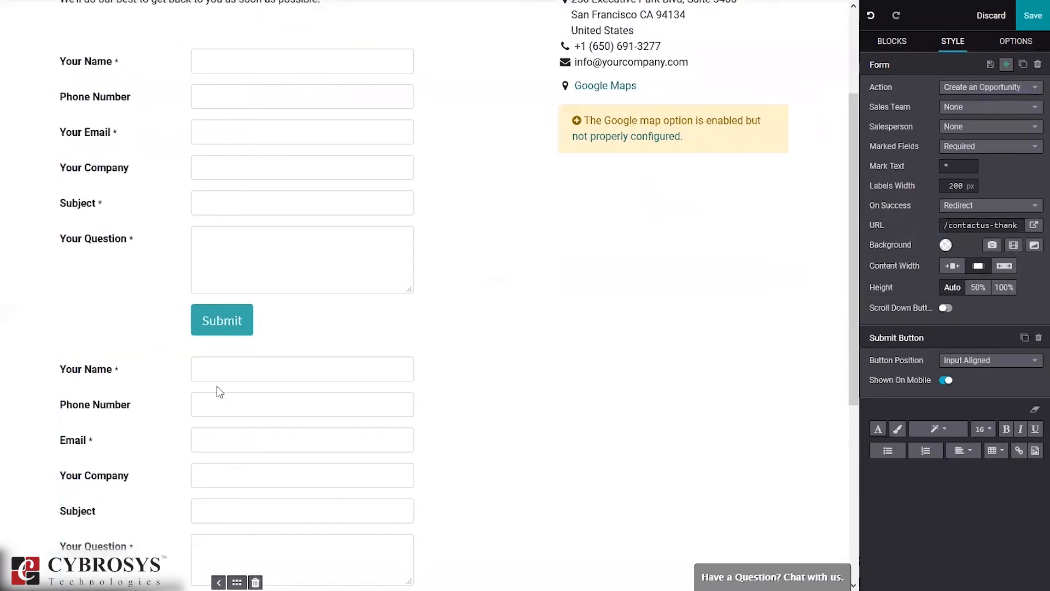
left_click(1001, 88)
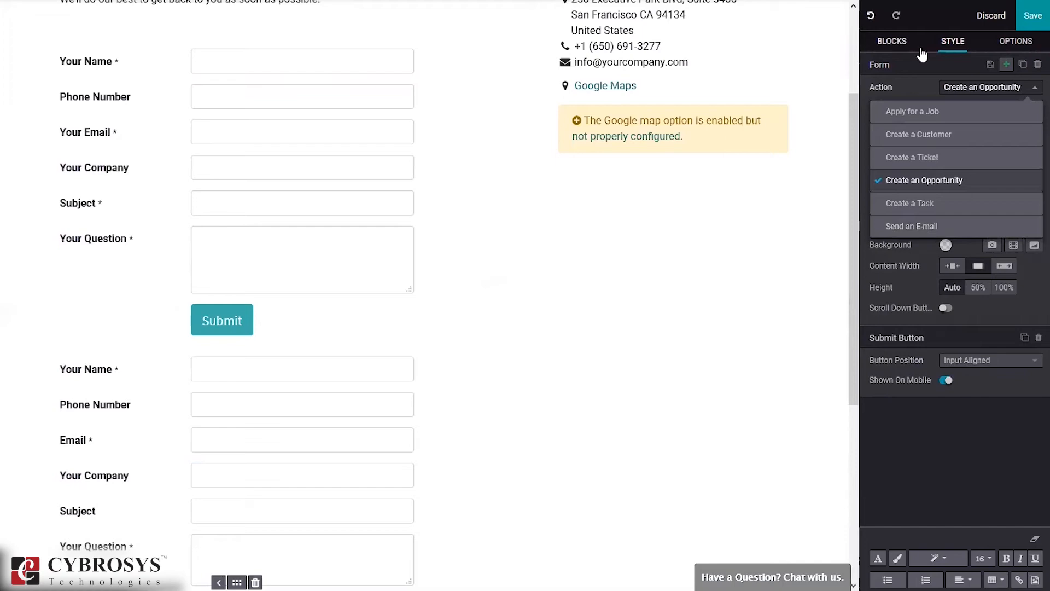
left_click(989, 16)
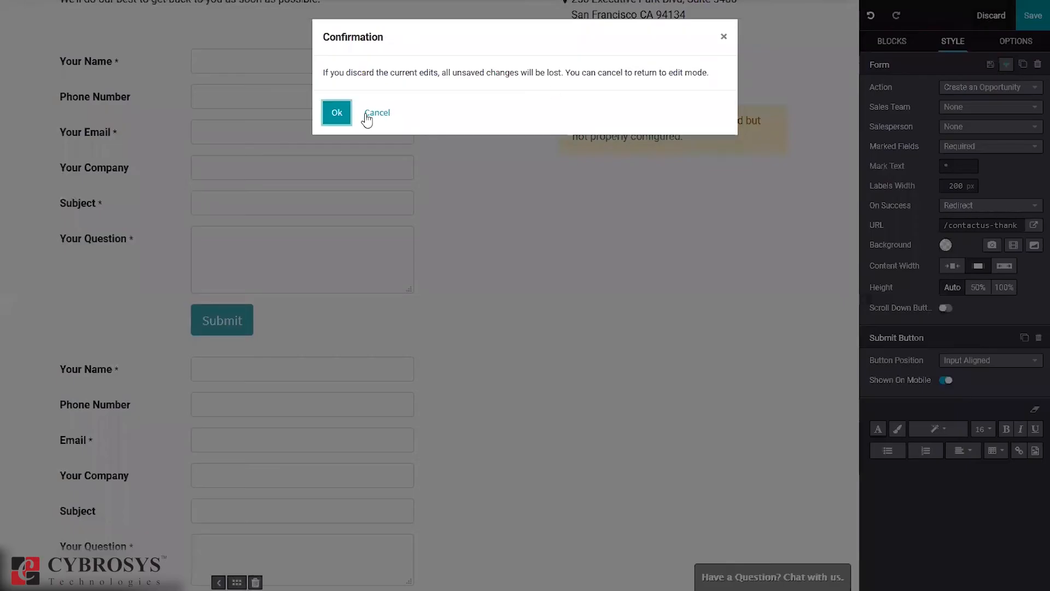
Step: Fill in the contact's name, phone number, e-mail address and company KYC
left_click(336, 113)
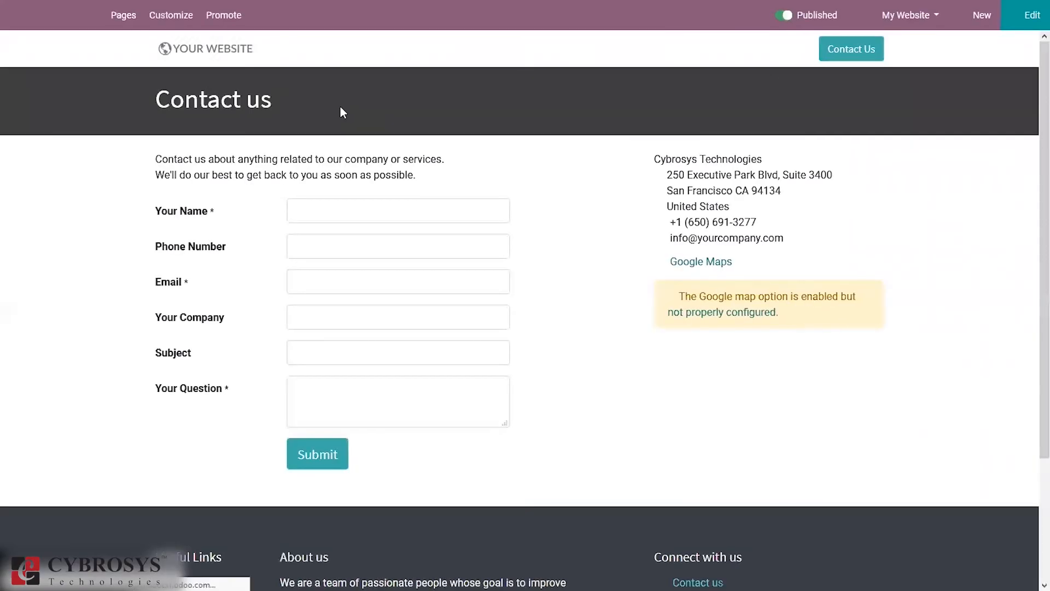
left_click(297, 221)
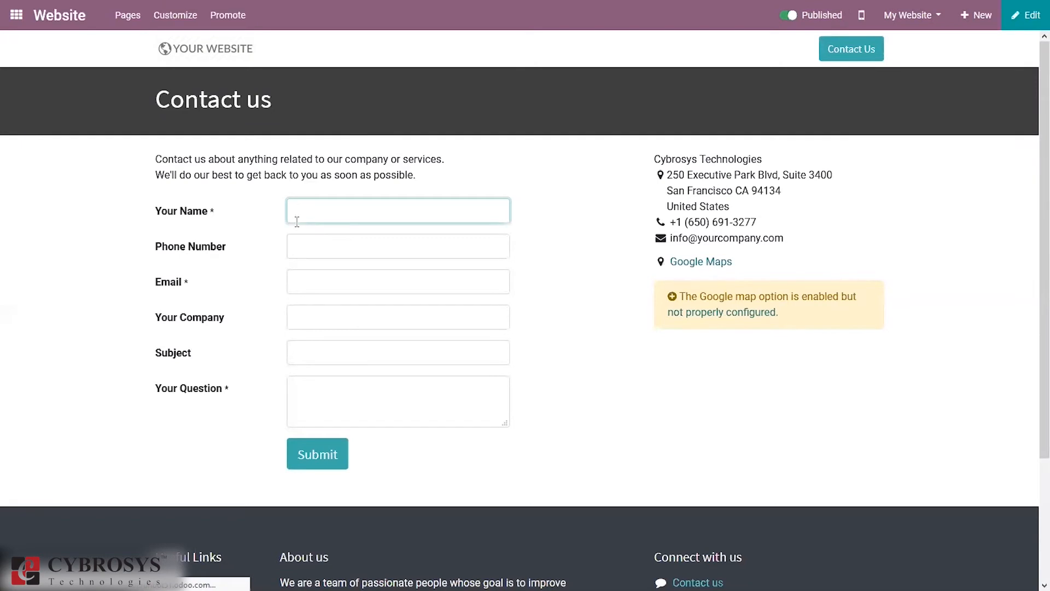
type("Lin")
key("BackSpace")
key("BackSpace")
type("ina")
left_click(316, 250)
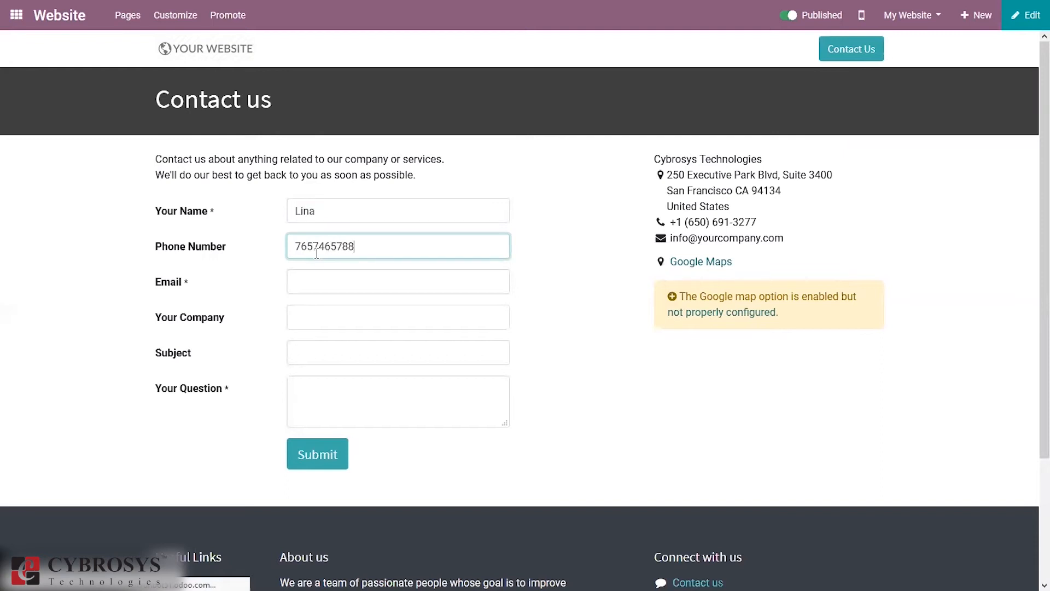
left_click(310, 281)
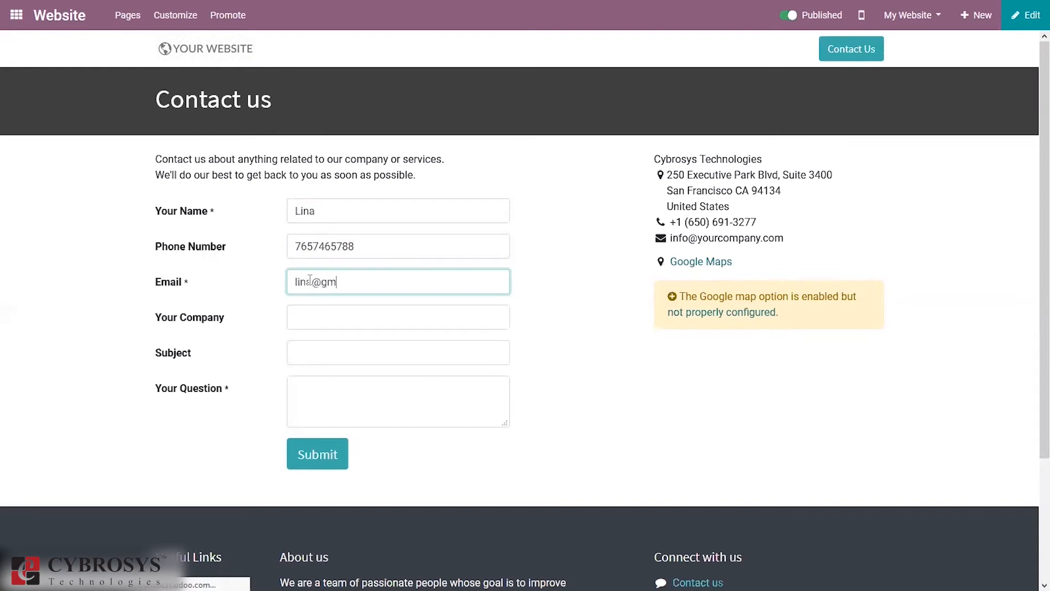
left_click(307, 315)
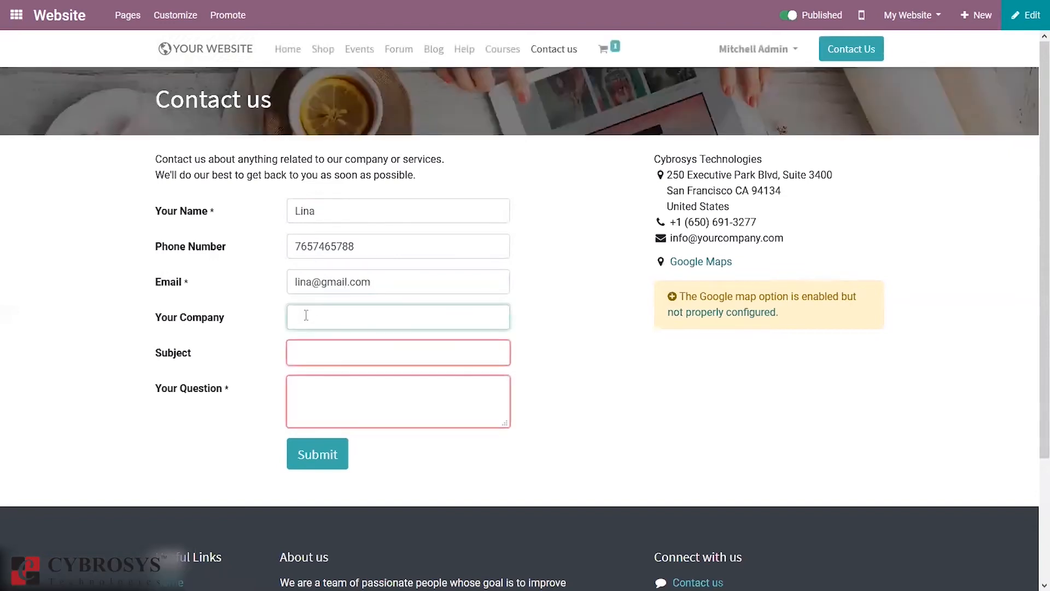
type("KYC")
Step: Enter subject 'Schedule Meeting' and question 'Need to Know more about the services available', then submit
left_click(329, 364)
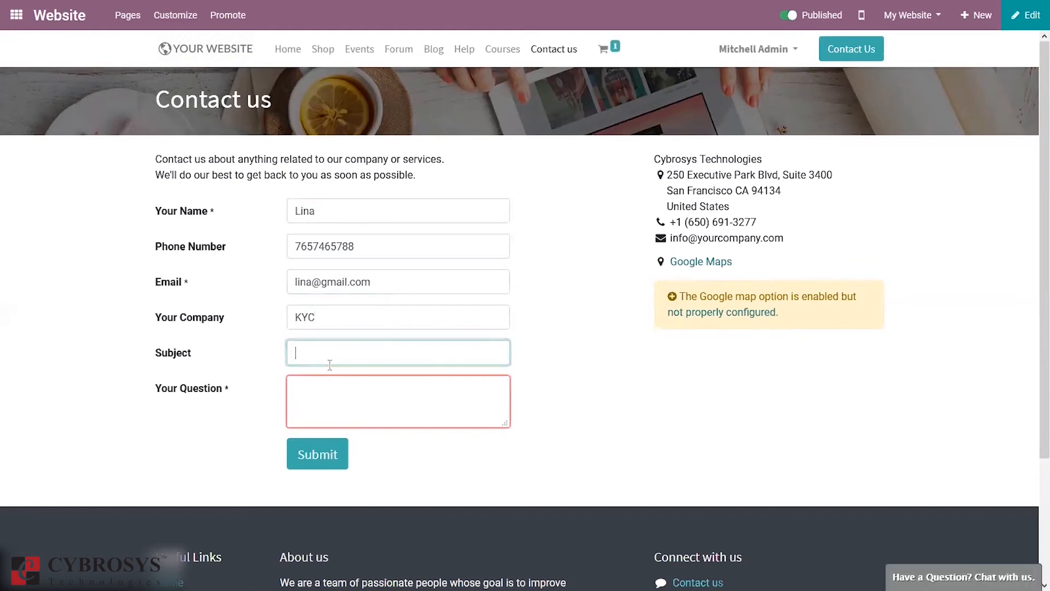
type("Sched")
key("BackSpace")
key("BackSpace")
type("ule m")
key("BackSpace")
type("Meet")
key("BackSpace")
type("eting")
left_click(332, 394)
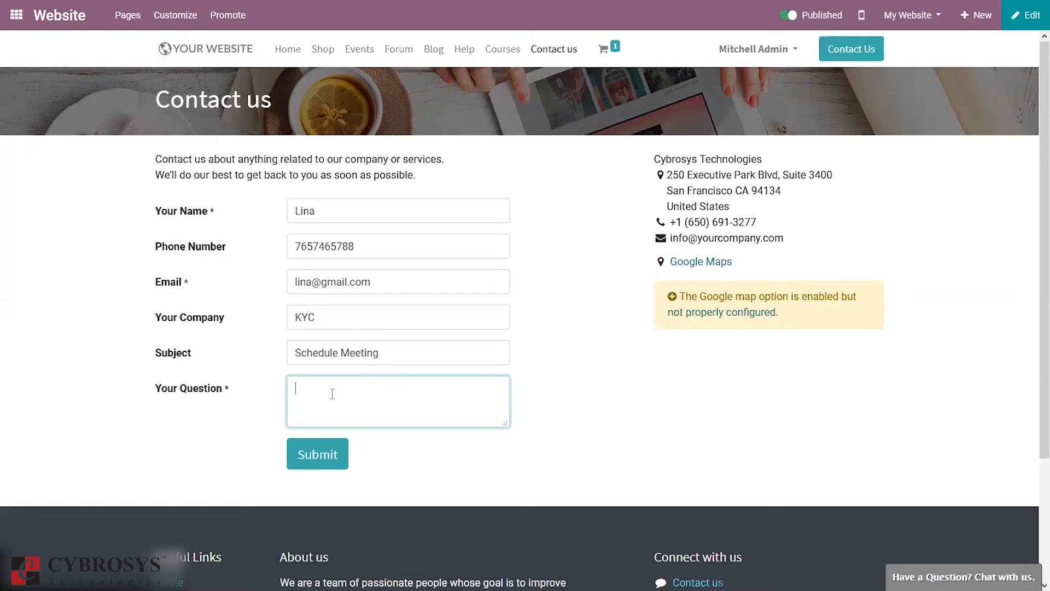
type("What")
key("BackSpace")
key("BackSpace")
key("BackSpace")
key("BackSpace")
key("BackSpace")
type("Need to Know more about the services")
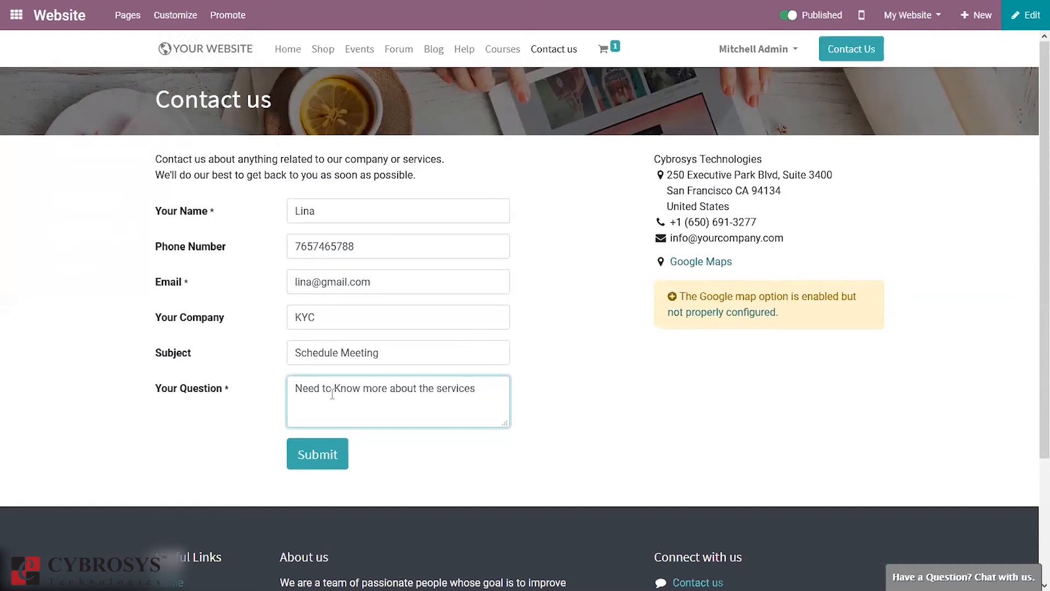
type(" available")
left_click(300, 447)
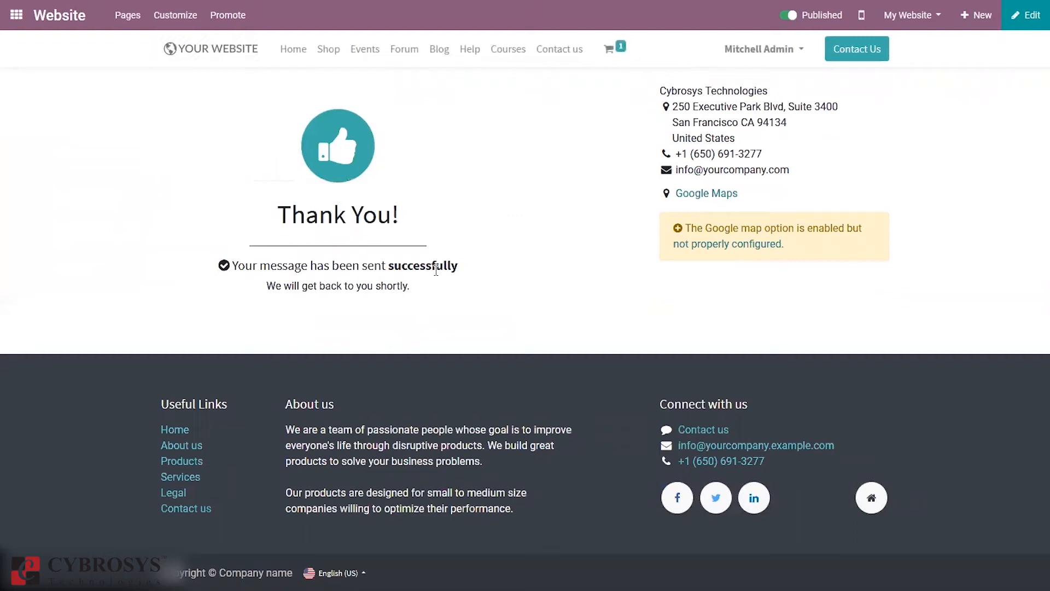
Step: Switch to CRM, list all leads under Leads > Leads and open the Schedule Meeting lead
left_click(6, 20)
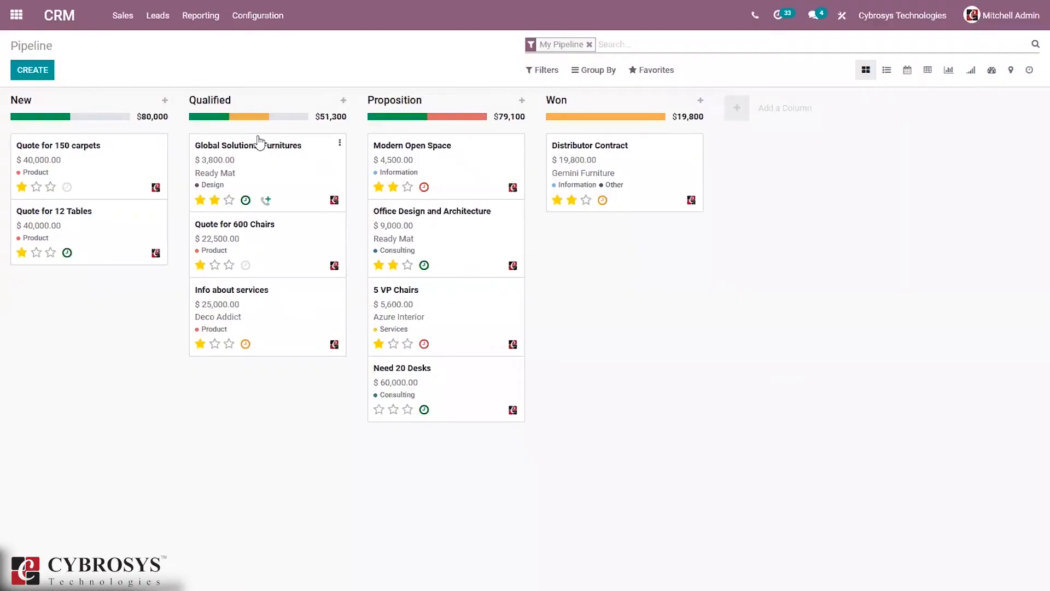
left_click(164, 20)
left_click(163, 42)
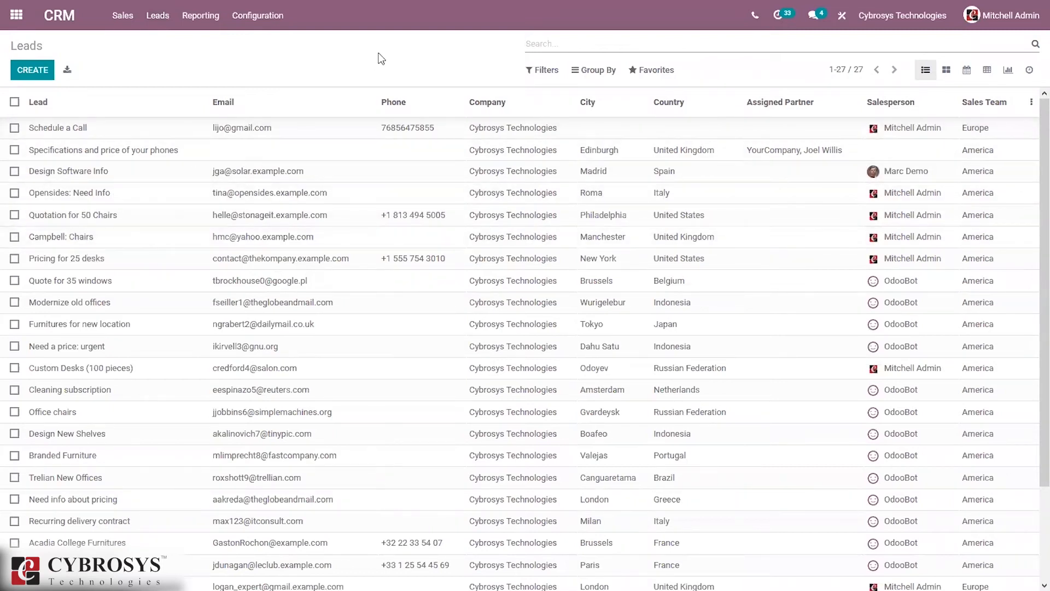
scroll(1032, 360, "down", 3)
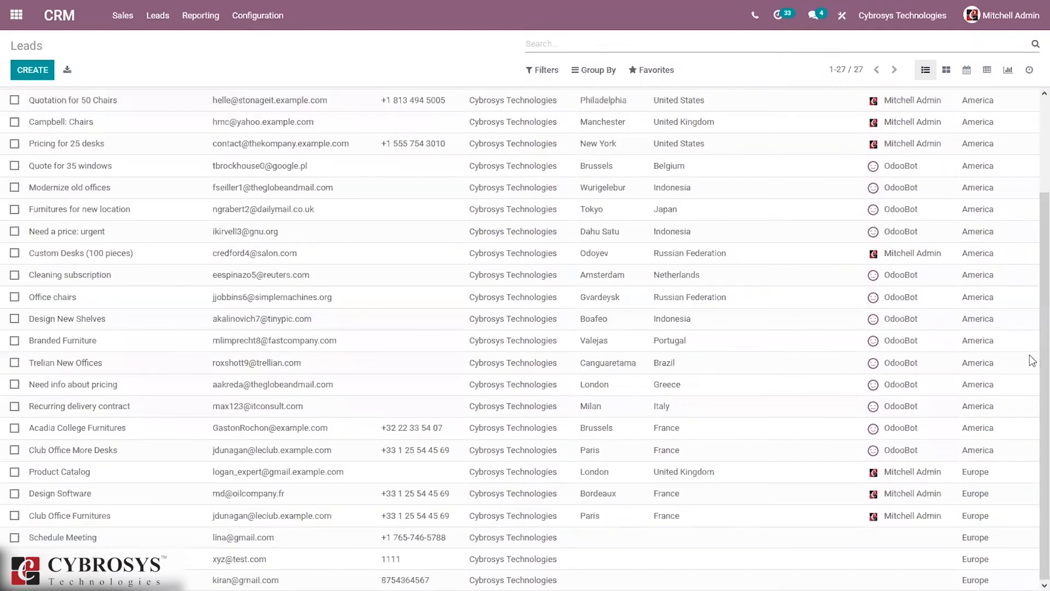
left_click(207, 541)
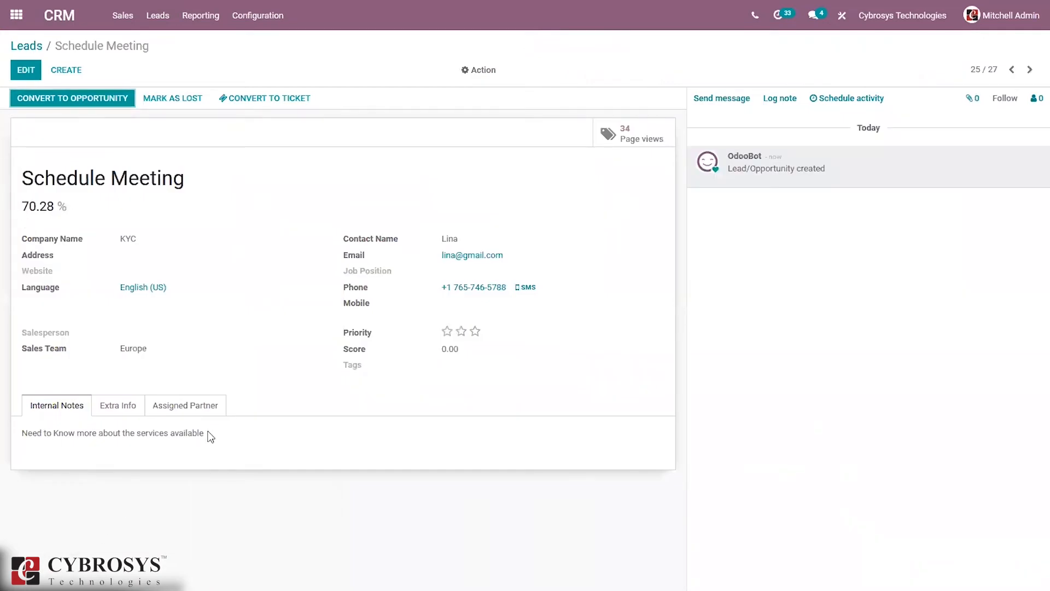
Step: Make the admin user the lead's salesperson and give it a two-star priority
left_click_drag(206, 434, 19, 432)
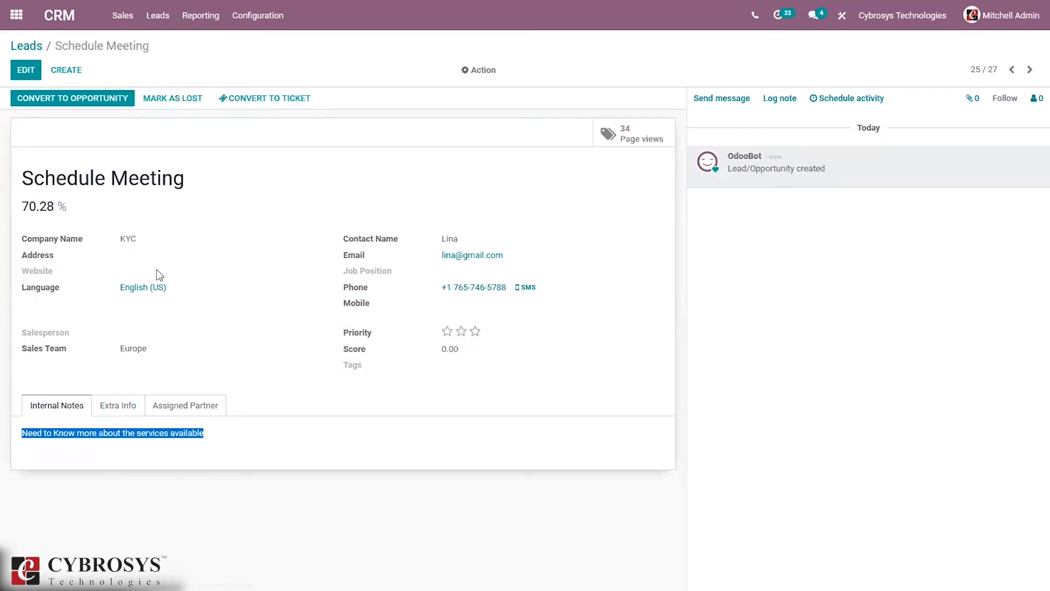
left_click(196, 268)
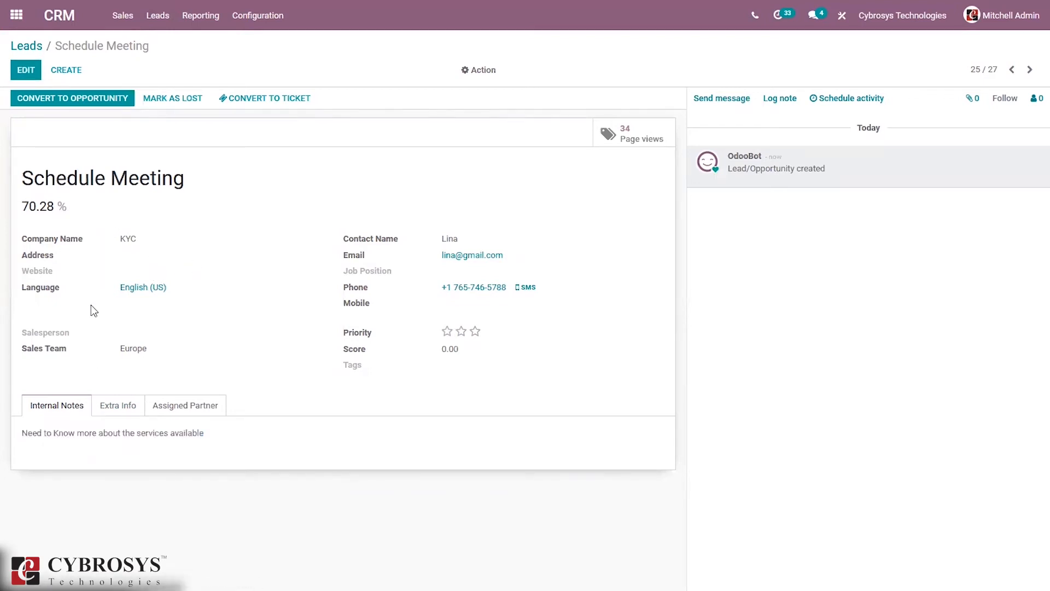
left_click(26, 70)
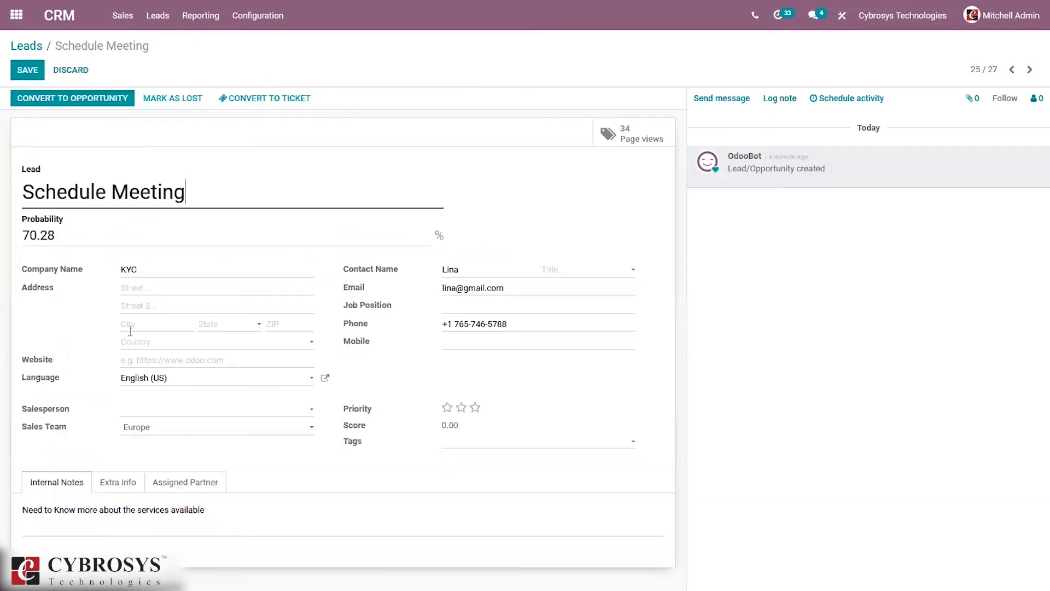
left_click(164, 417)
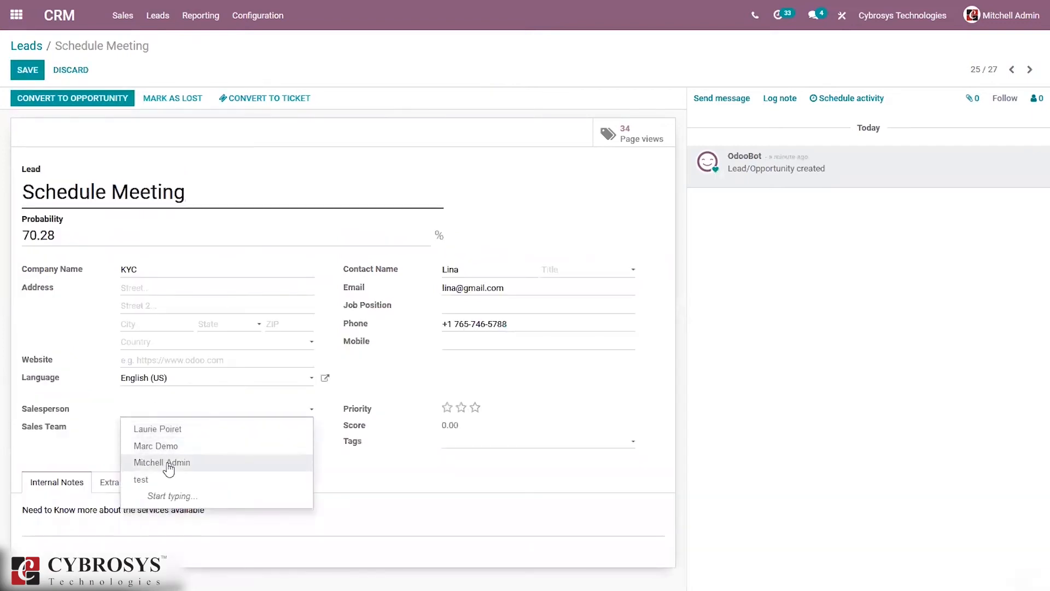
left_click(168, 463)
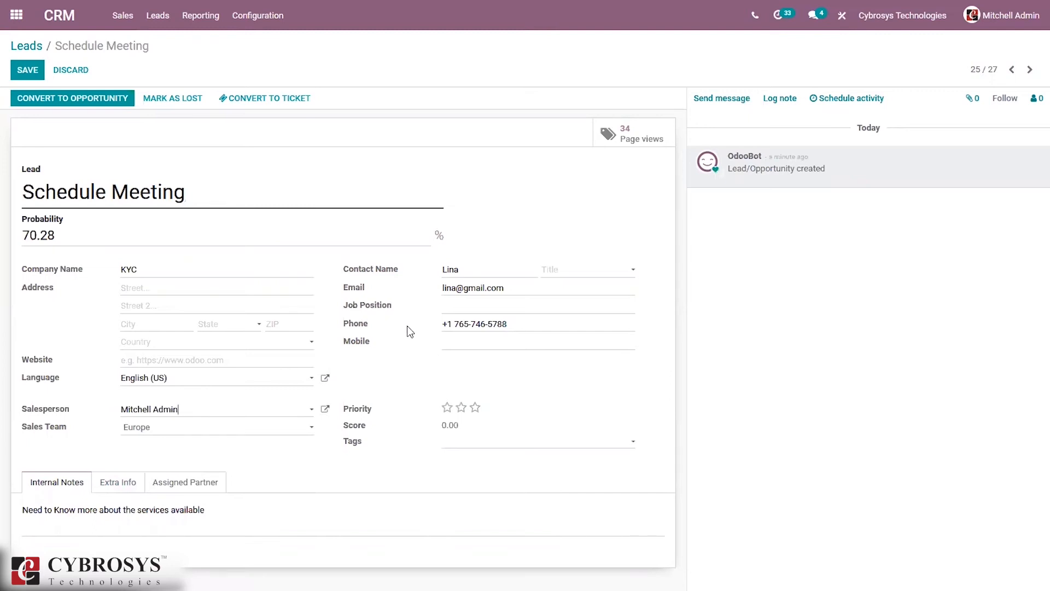
left_click(461, 407)
left_click(475, 441)
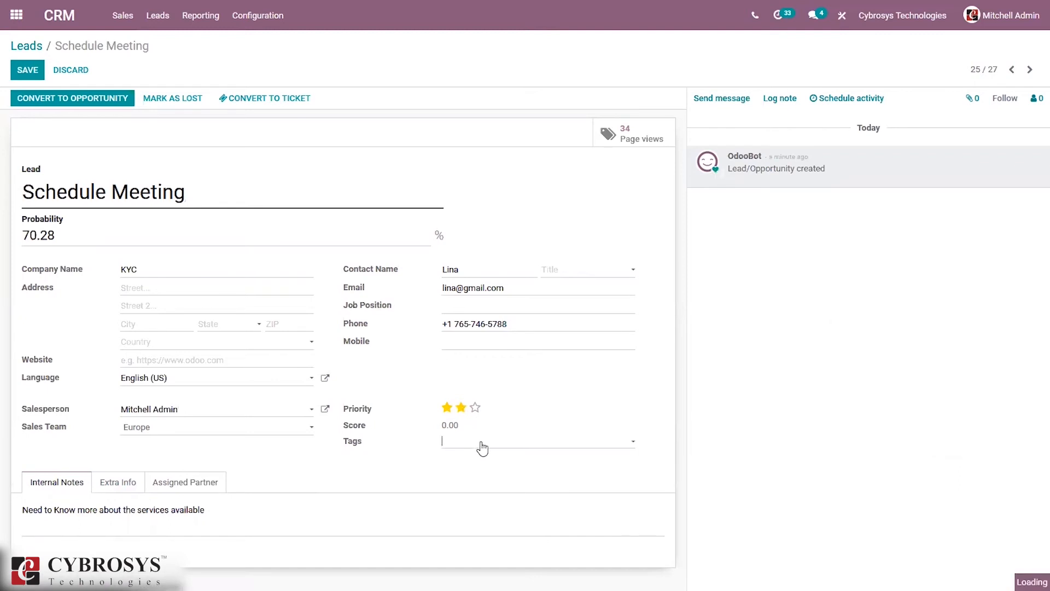
left_click(807, 305)
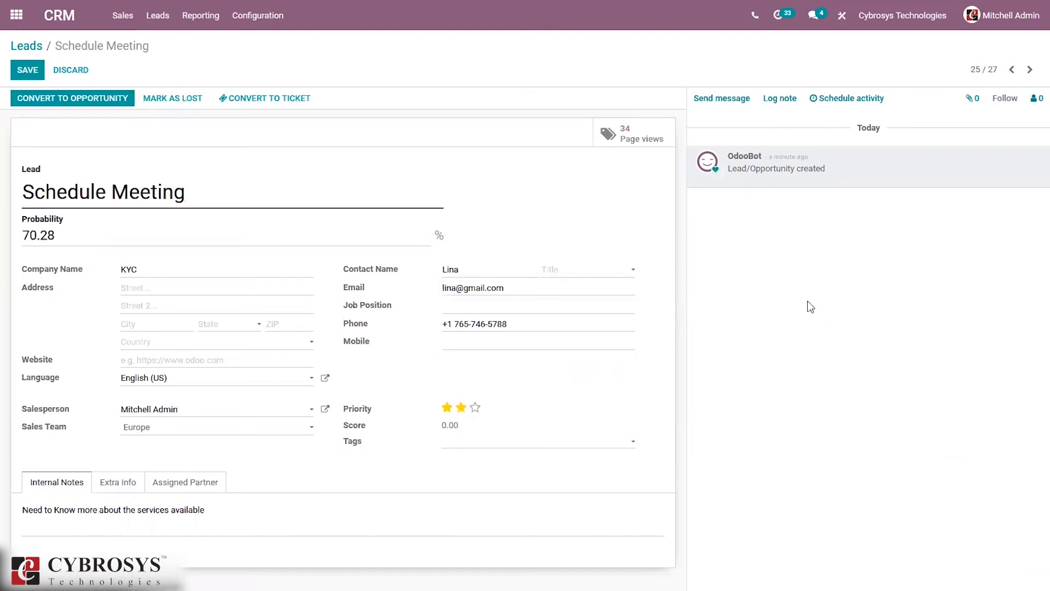
Step: Review the Extra Info tracking details, keeping Medium as Website, and save the lead
left_click(109, 484)
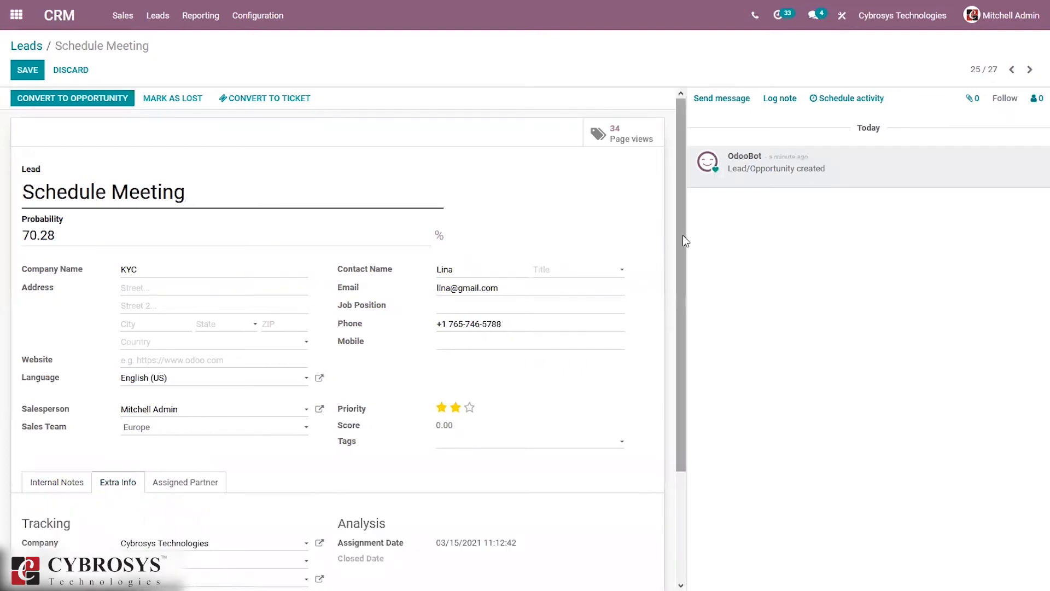
left_click_drag(683, 235, 678, 350)
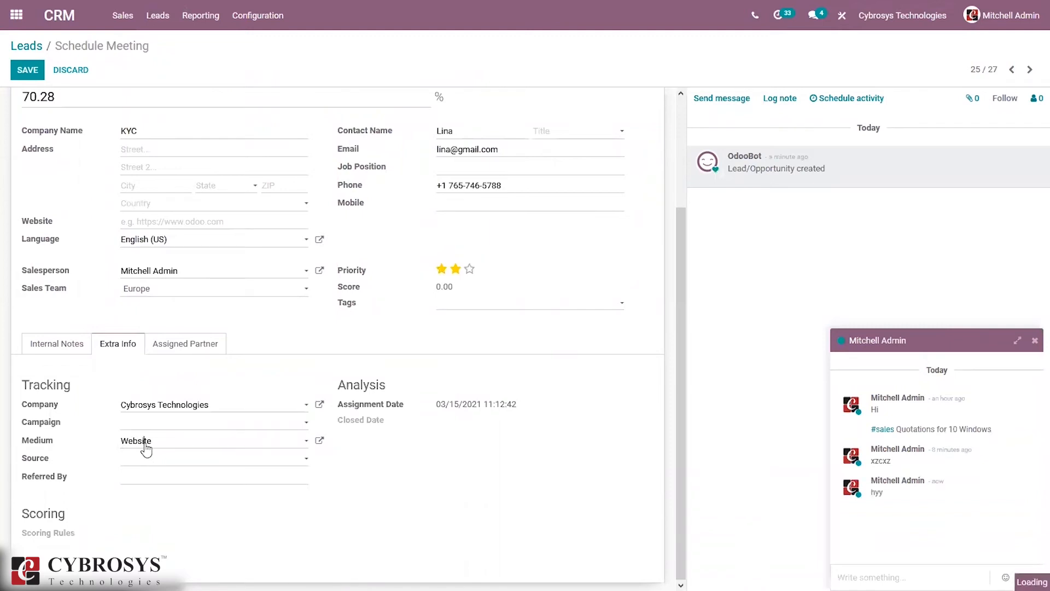
left_click(145, 448)
left_click(409, 464)
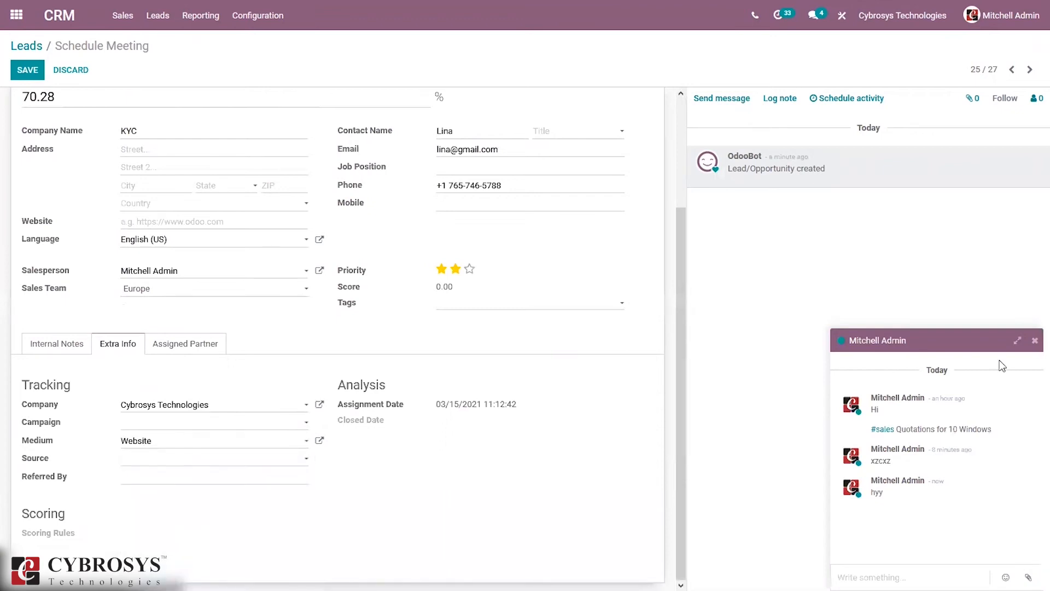
left_click(1033, 341)
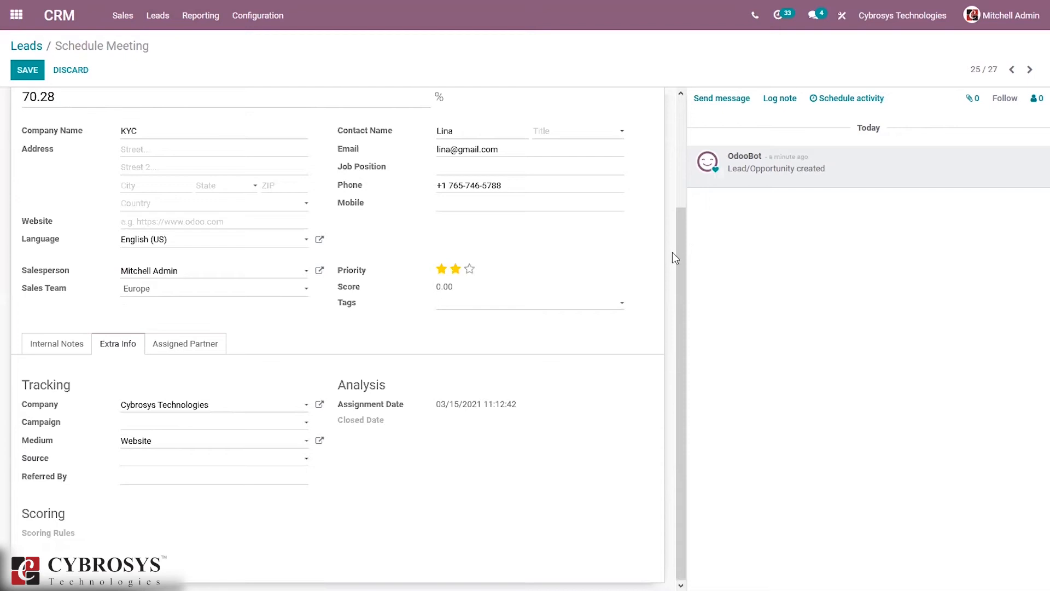
scroll(678, 247, "up", 3)
left_click(23, 75)
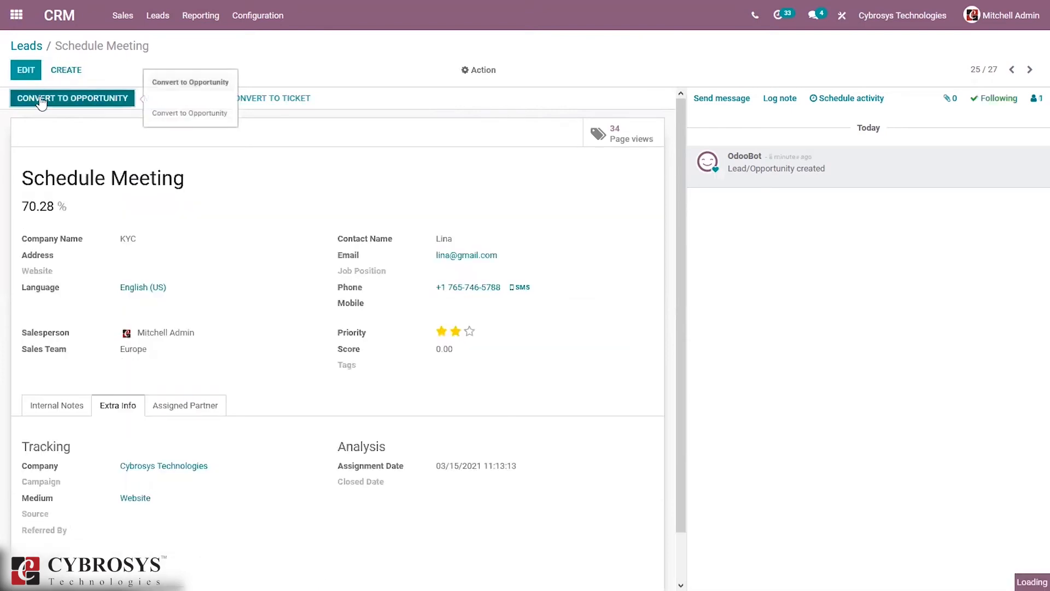
Step: Open the CRM settings and scroll down to the Lead Generation section
left_click(259, 23)
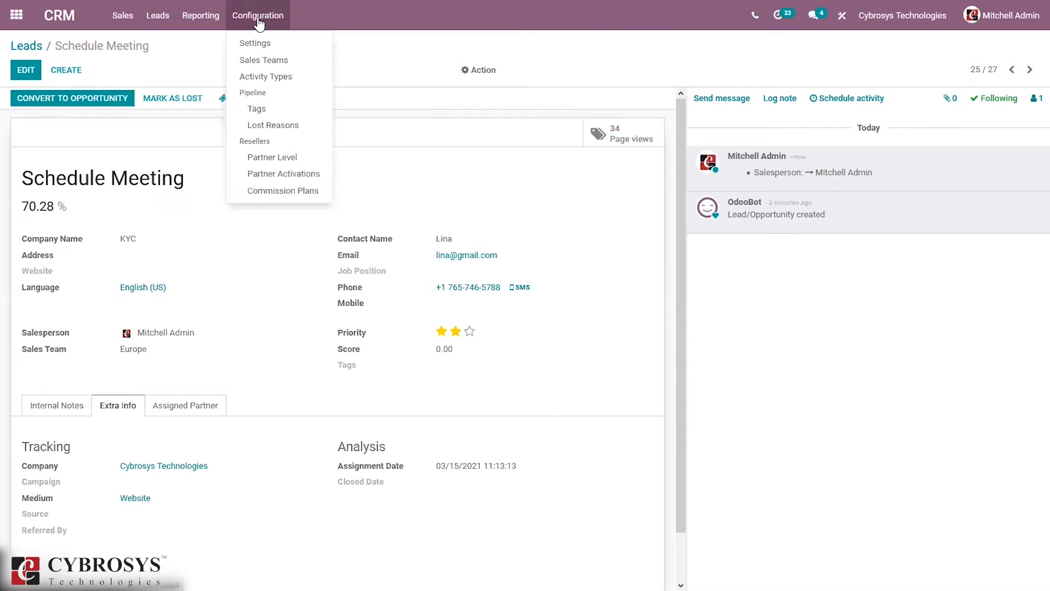
left_click(269, 48)
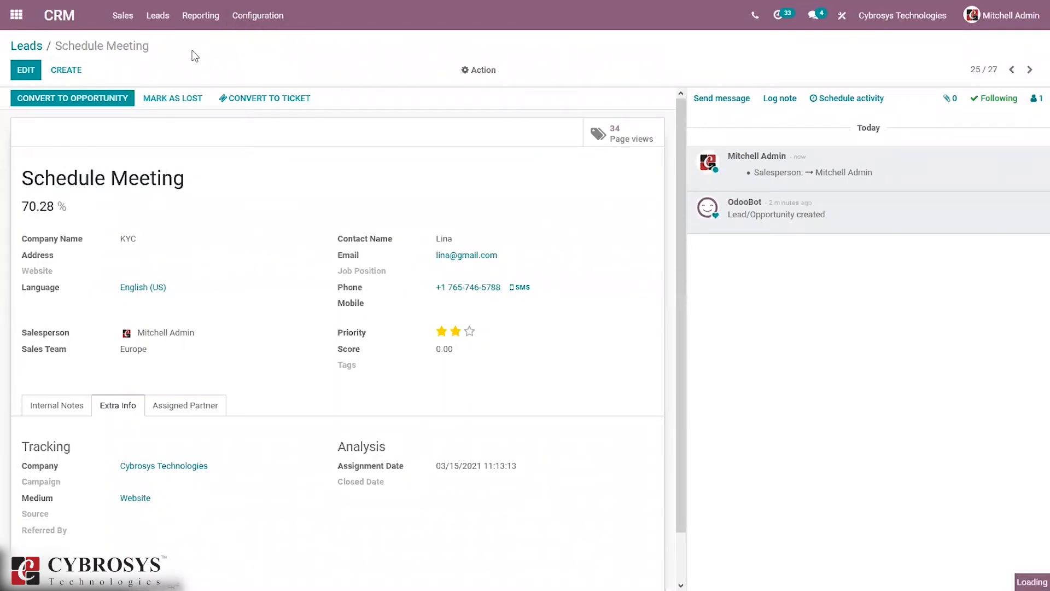
scroll(200, 476, "down", 3)
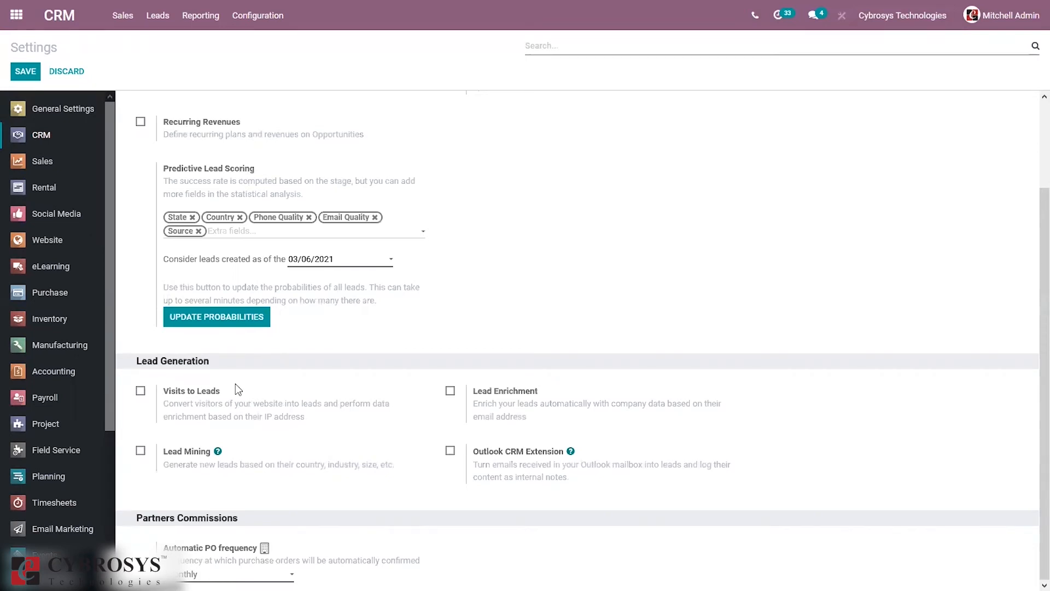
Step: Tick Visits to Leads under Lead Generation and save the CRM settings
left_click(141, 391)
left_click(32, 76)
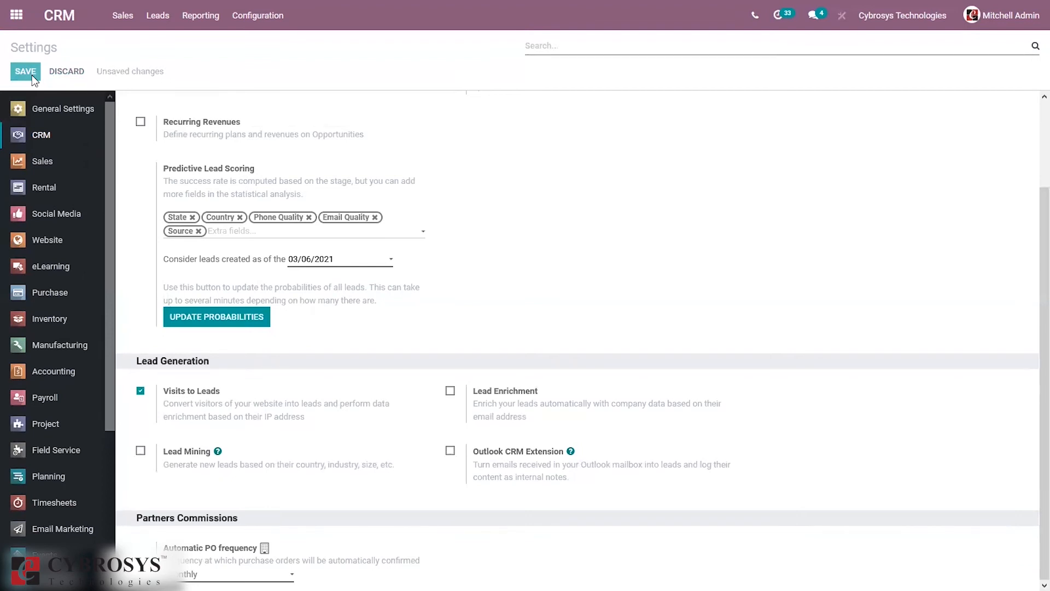
left_click(31, 75)
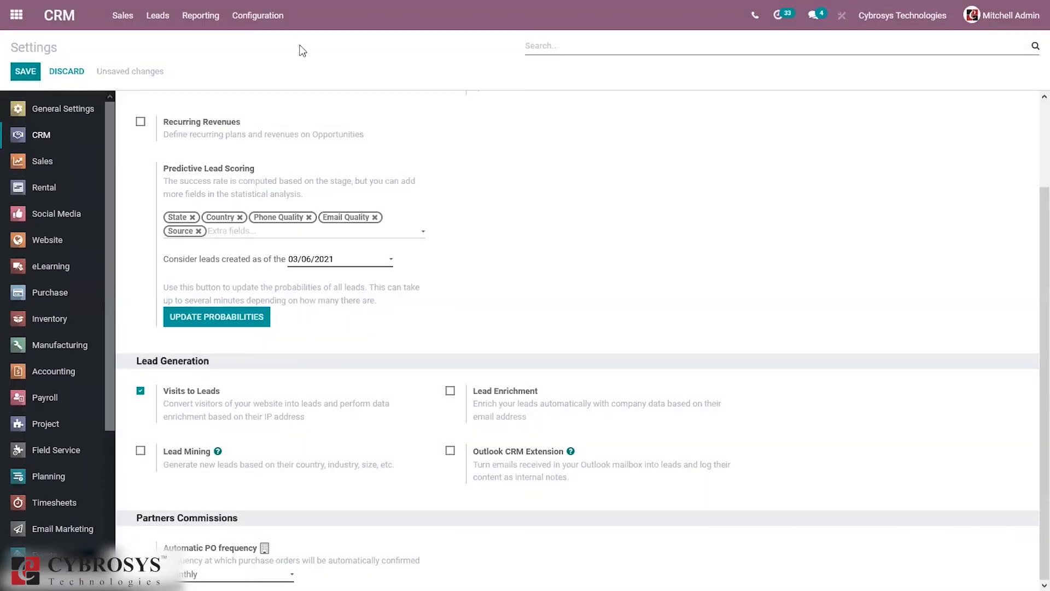
left_click(252, 15)
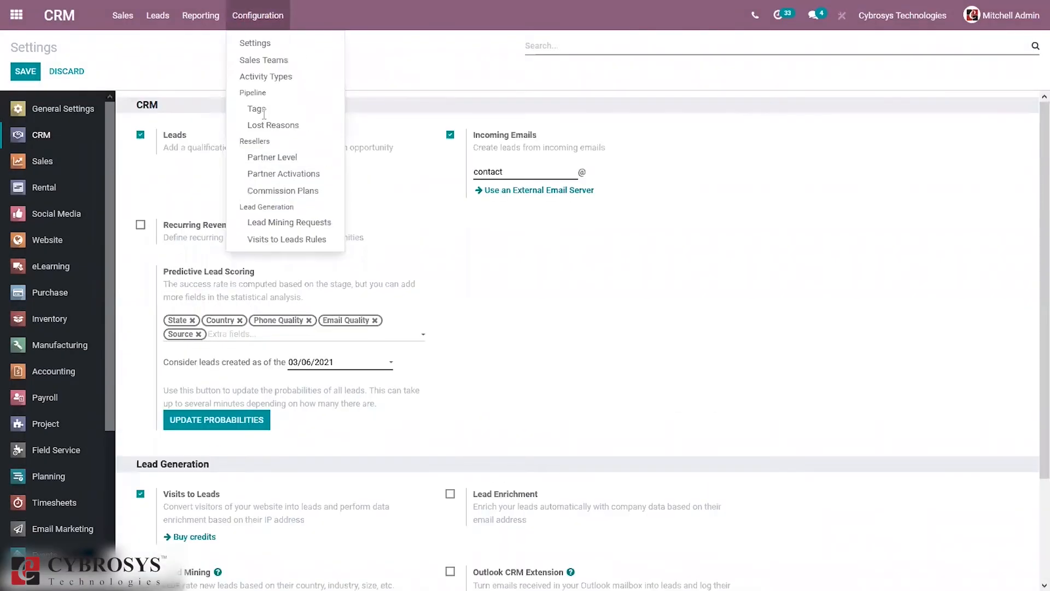
Step: Open the empty Visits to Leads Rules list and create a new rule
left_click(289, 240)
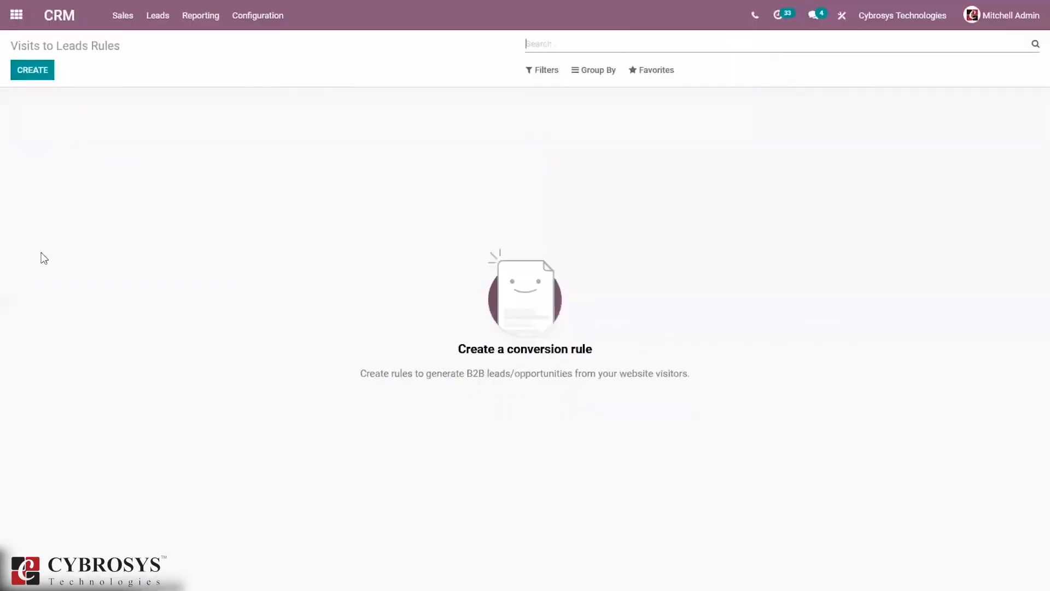
left_click(27, 73)
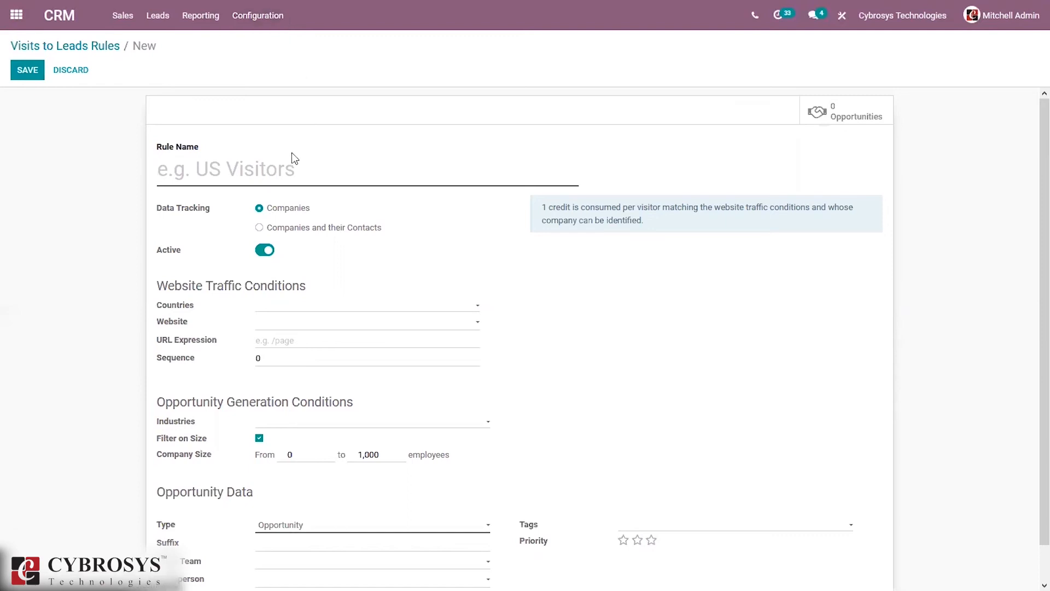
Step: Name the rule 'US Visitors' and set its country to United States
type("US Visitp")
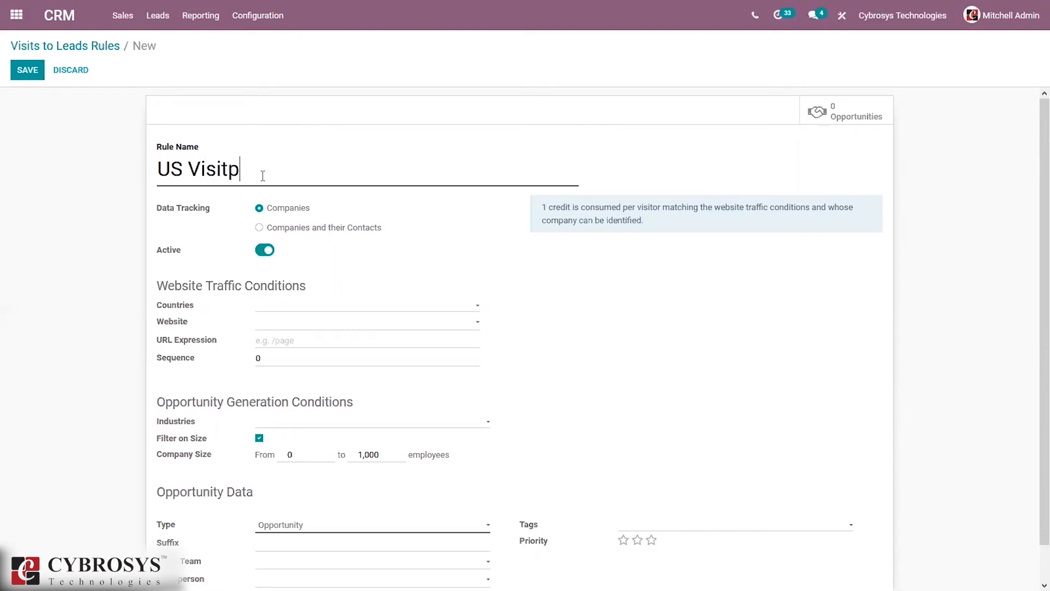
key("BackSpace")
type("ors")
scroll(723, 261, "down", 1)
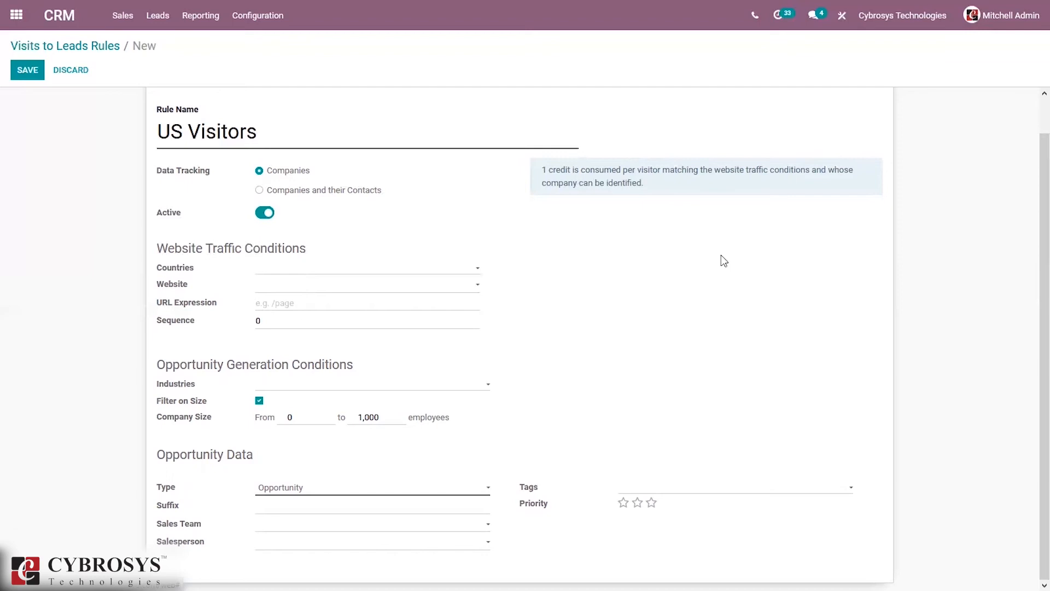
left_click(328, 268)
type("uni")
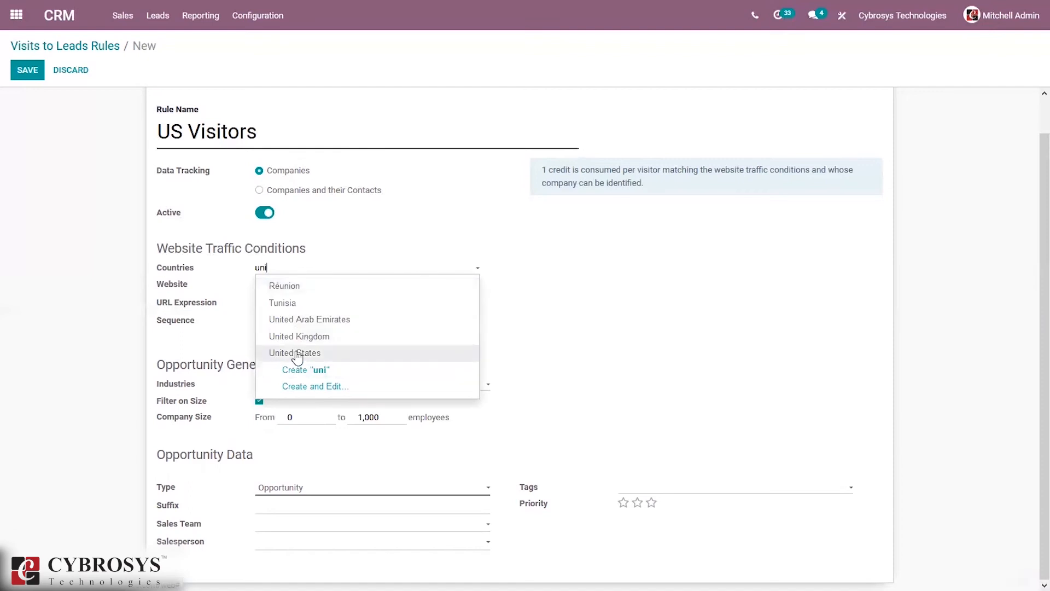
left_click(296, 352)
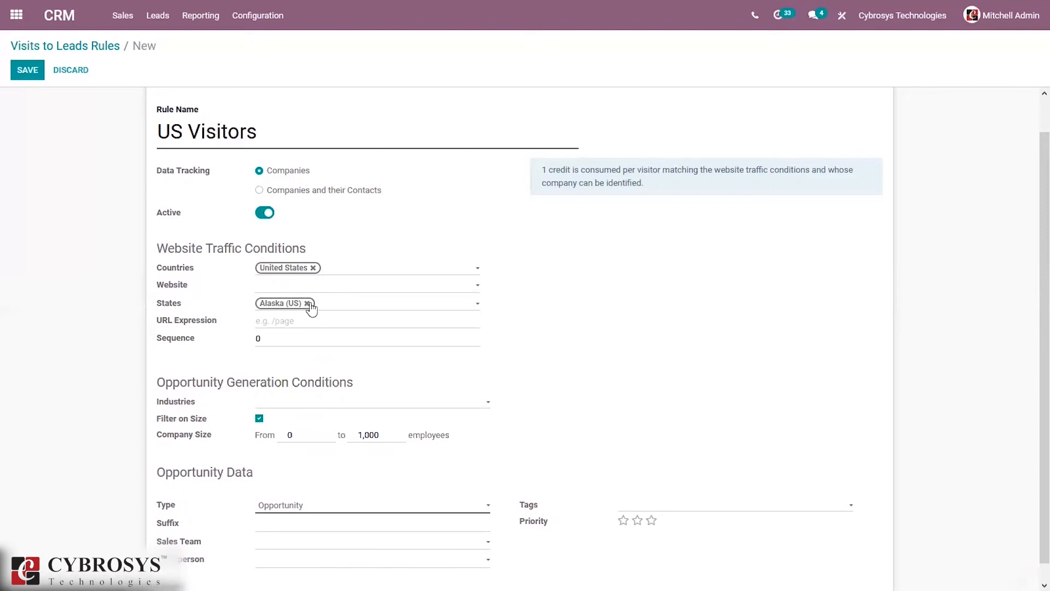
Step: Add Alabama (US) and Arkansas (US) to the states and set the website to My Website
left_click(323, 308)
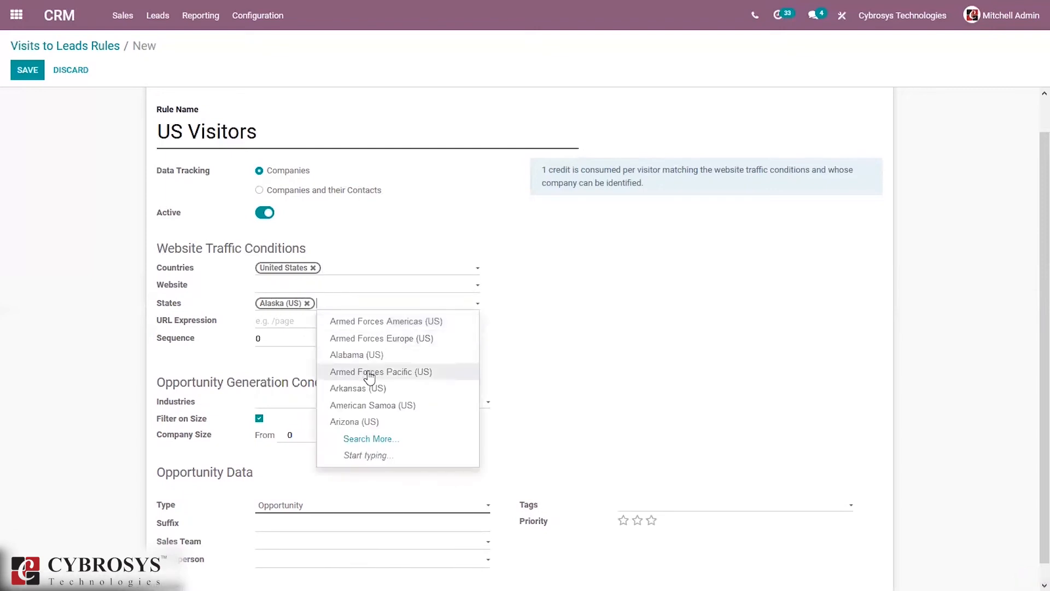
left_click(359, 356)
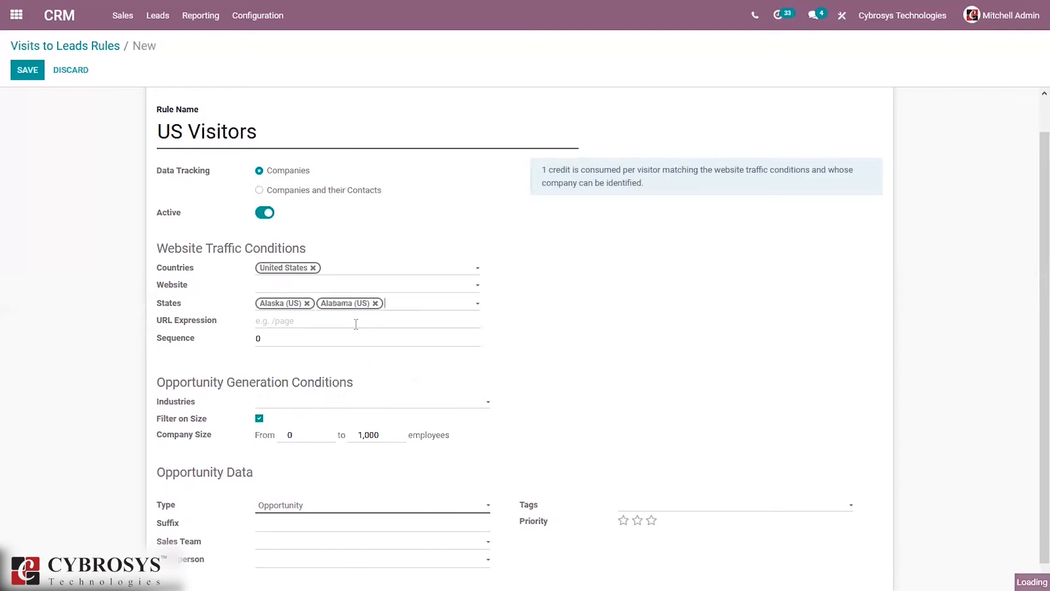
left_click(401, 302)
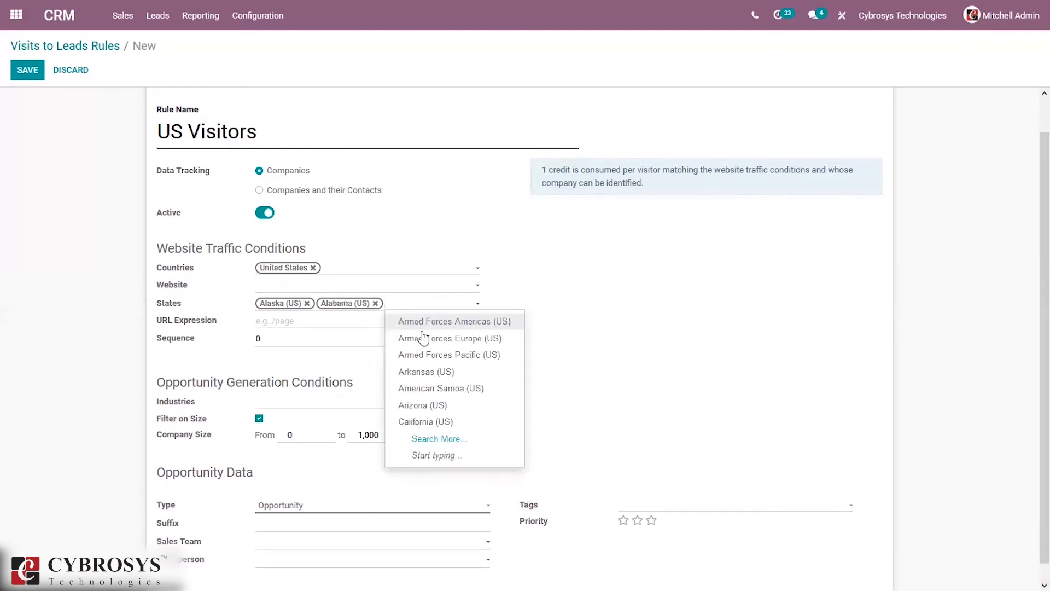
left_click(434, 373)
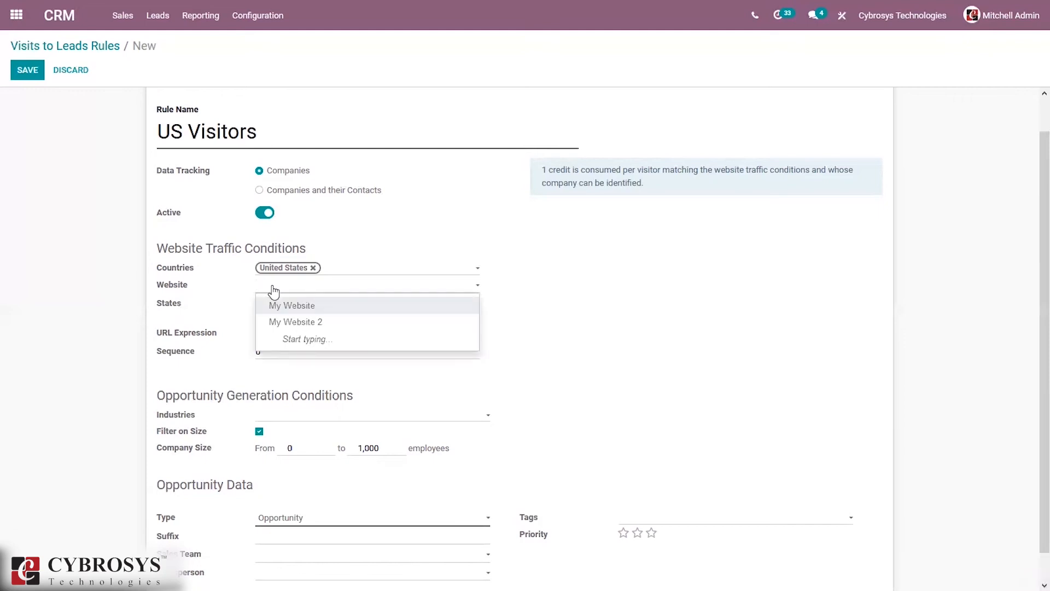
left_click(306, 308)
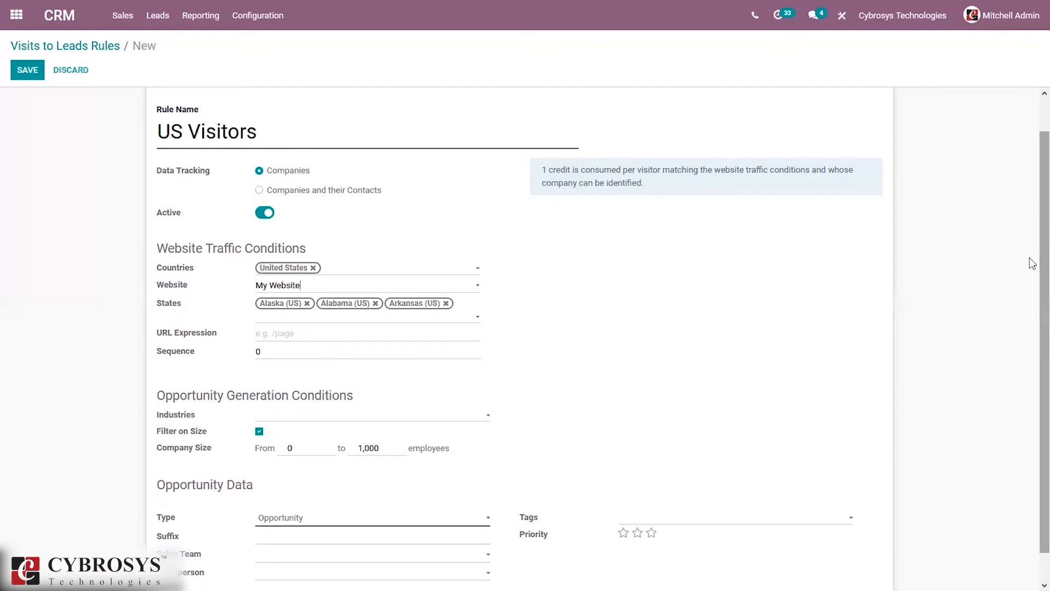
scroll(1031, 339, "down", 1)
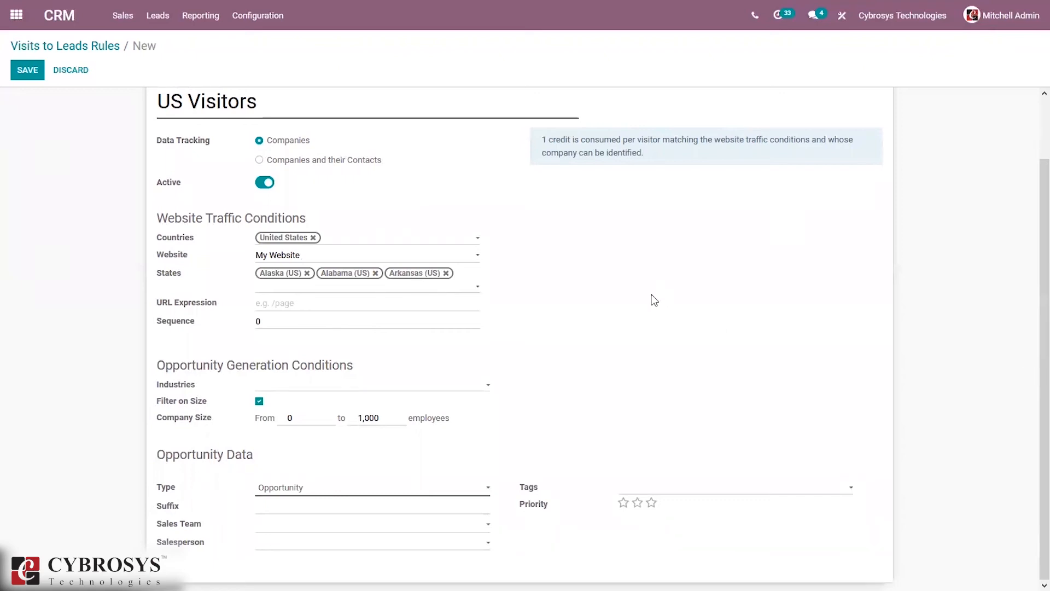
Step: Add Insurance, Media and Transportation to the rule's industries
left_click(354, 393)
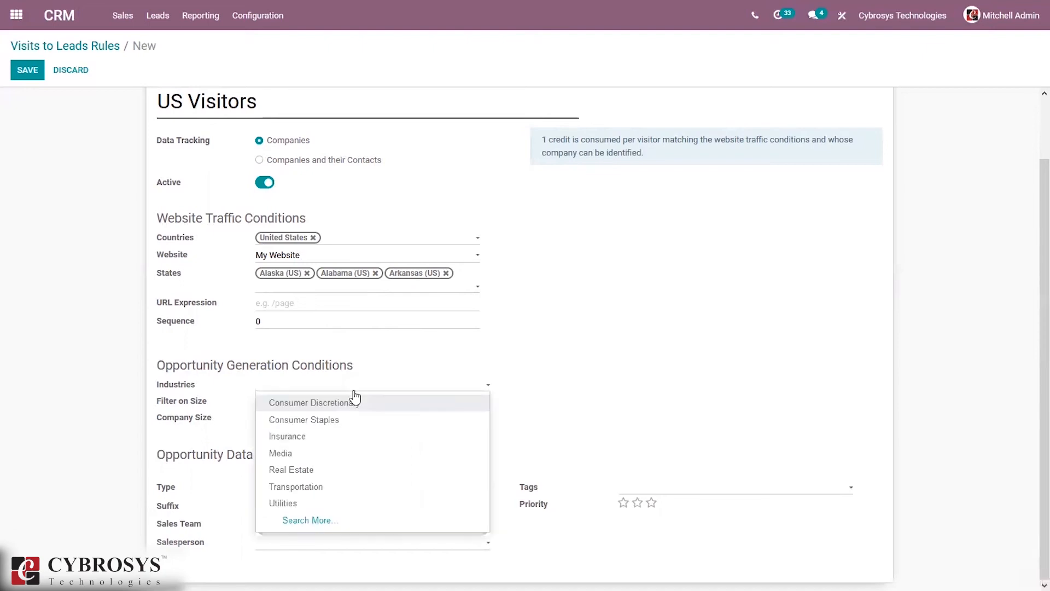
left_click(308, 436)
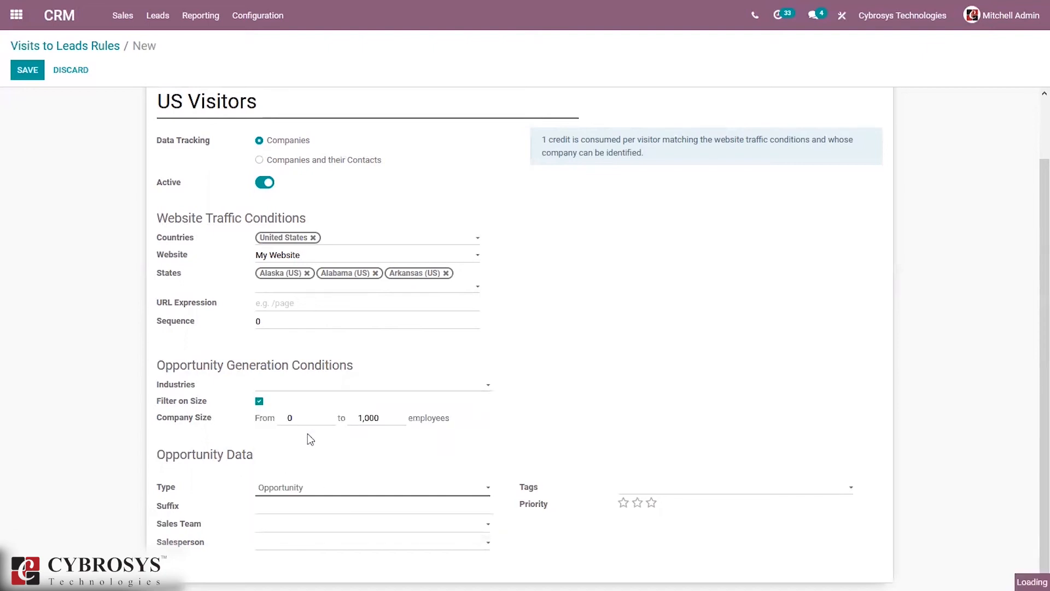
left_click(325, 385)
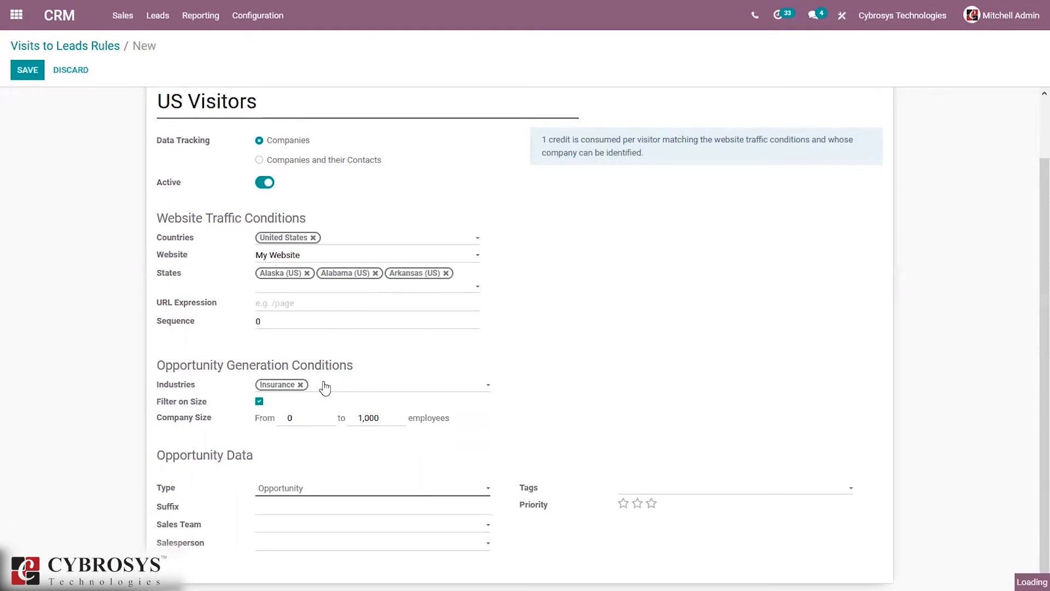
left_click(341, 435)
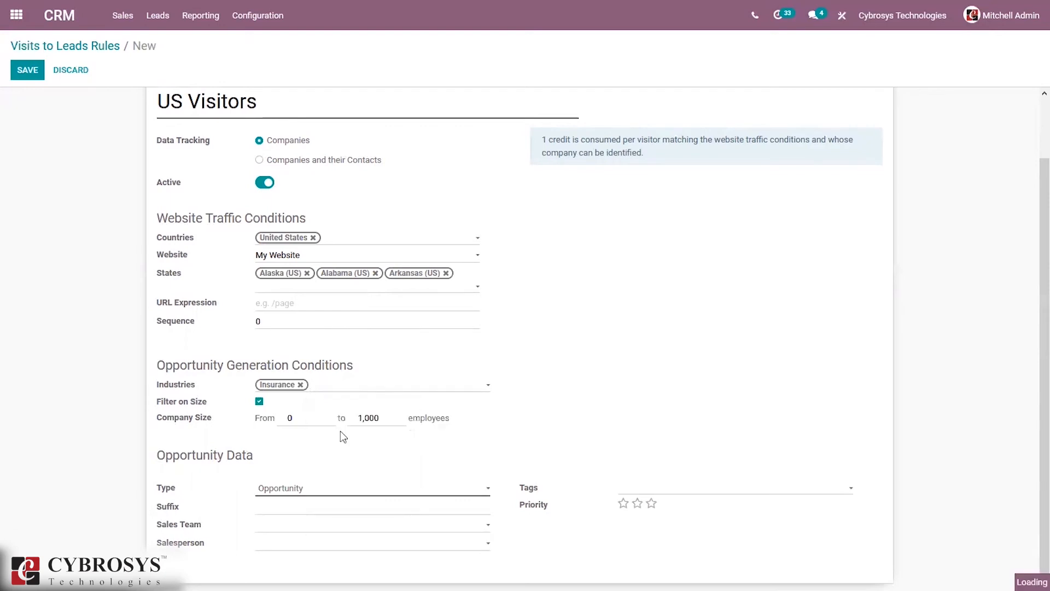
left_click(361, 389)
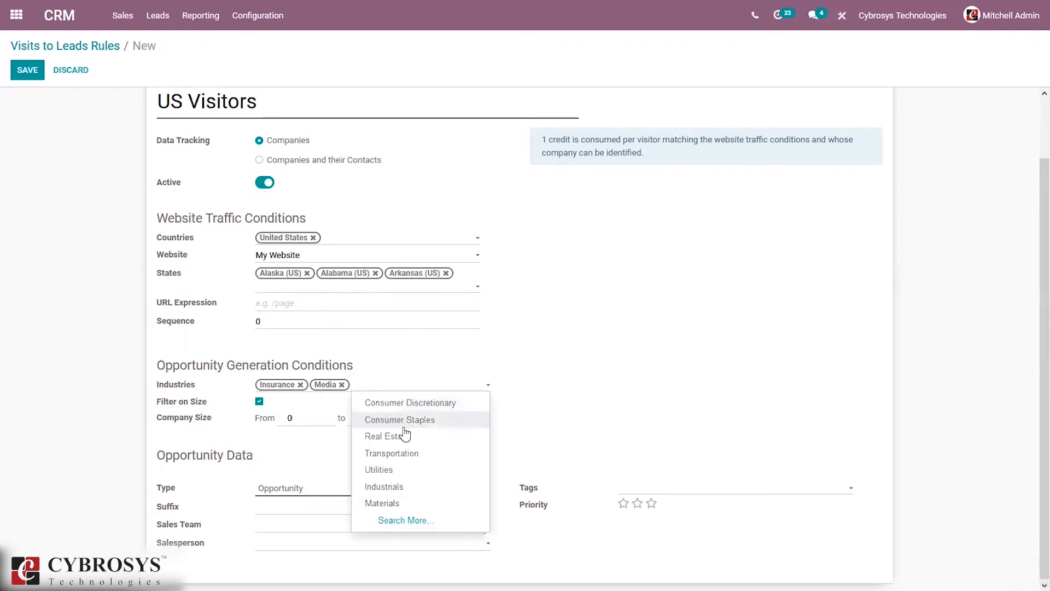
left_click(406, 452)
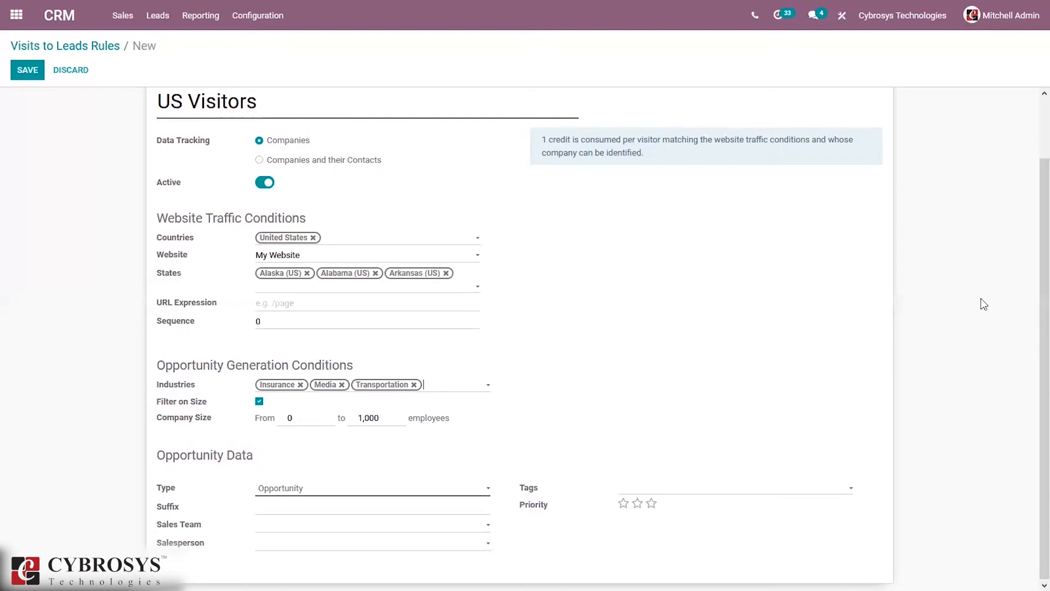
left_click_drag(1040, 218, 1039, 384)
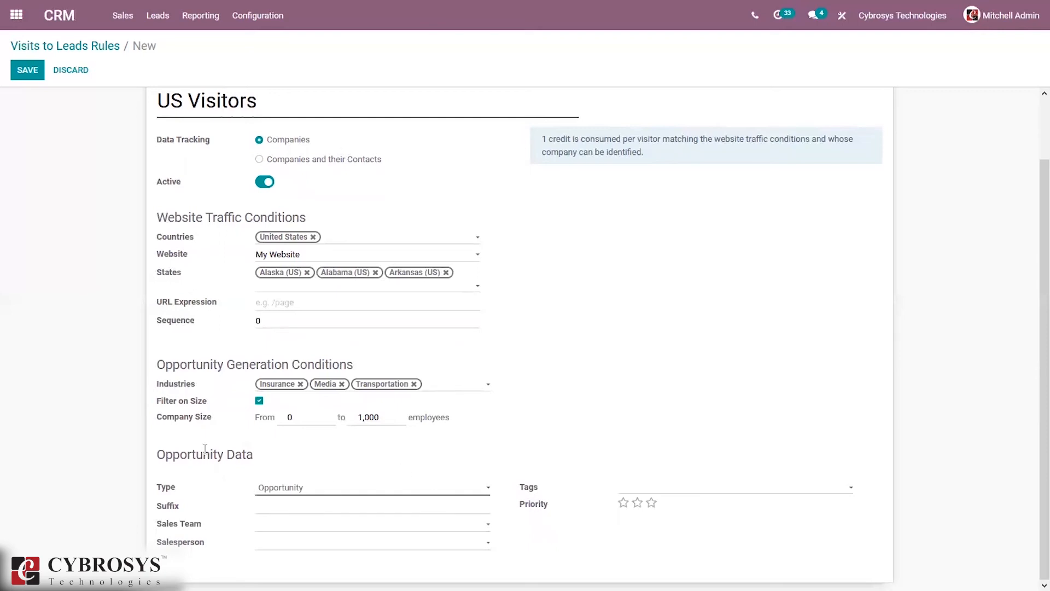
left_click(276, 492)
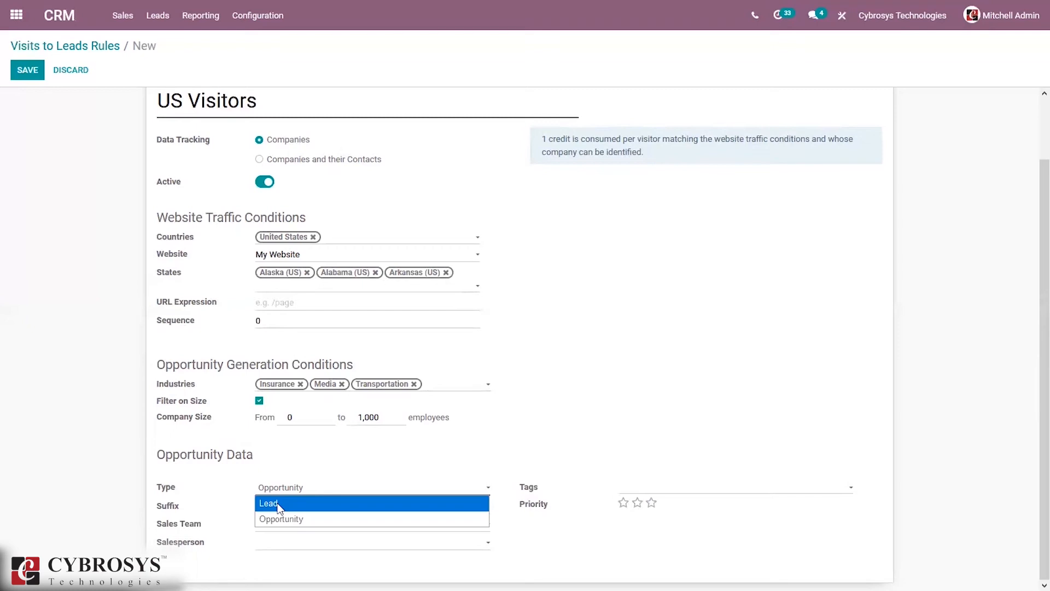
Step: Set the generated record type to Lead, leaving Sales Team, Salesperson and Tags empty
left_click(279, 504)
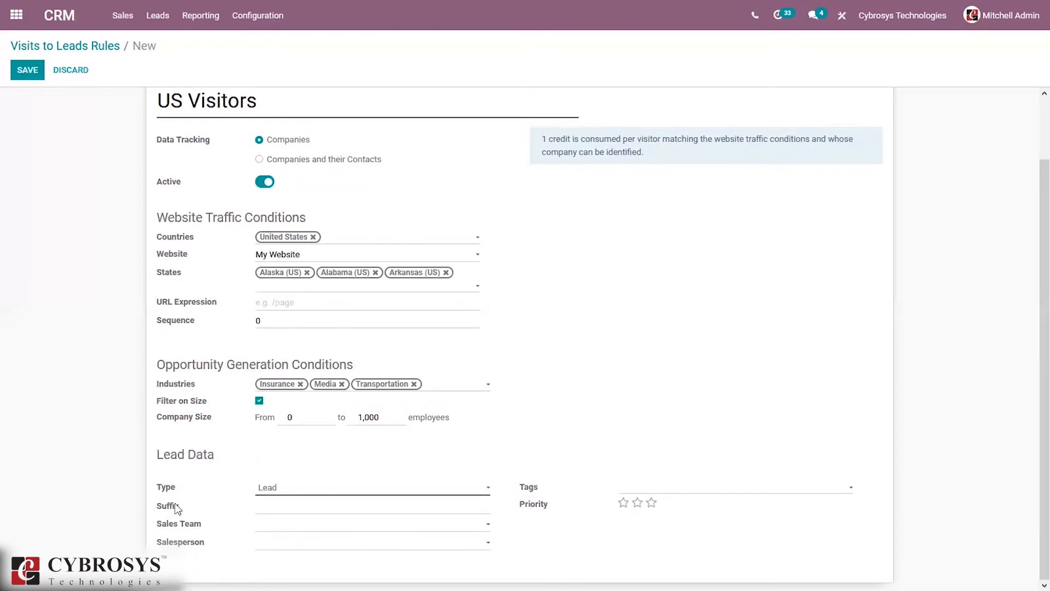
mouse_move(176, 508)
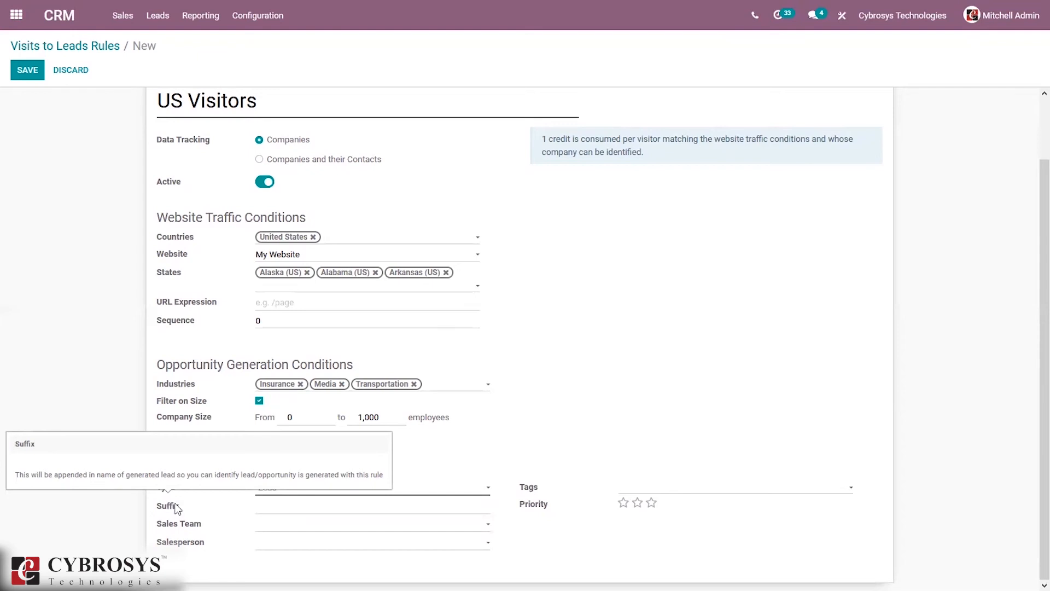
left_click(284, 524)
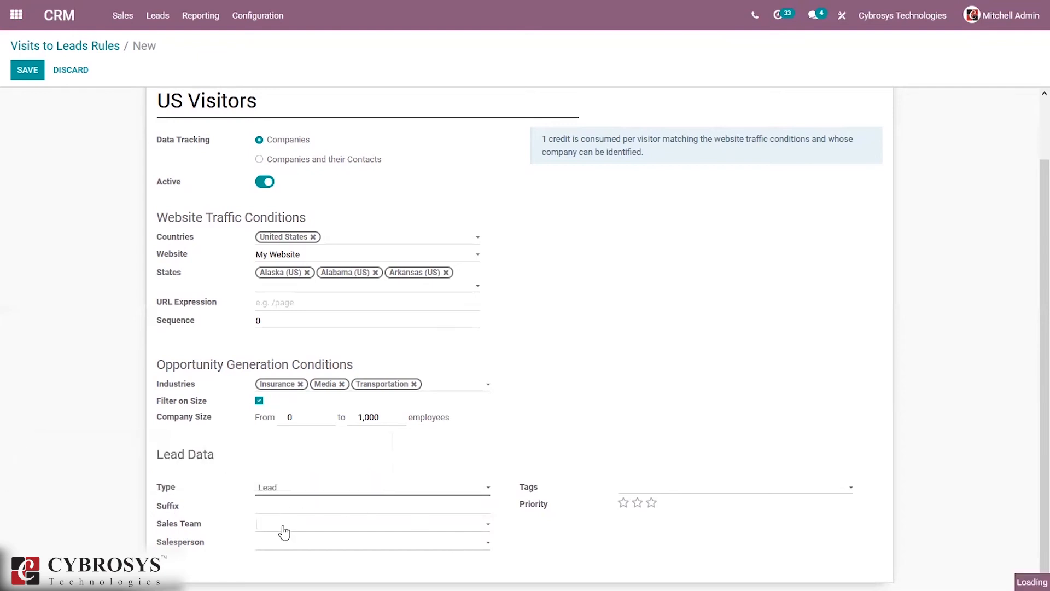
left_click(203, 543)
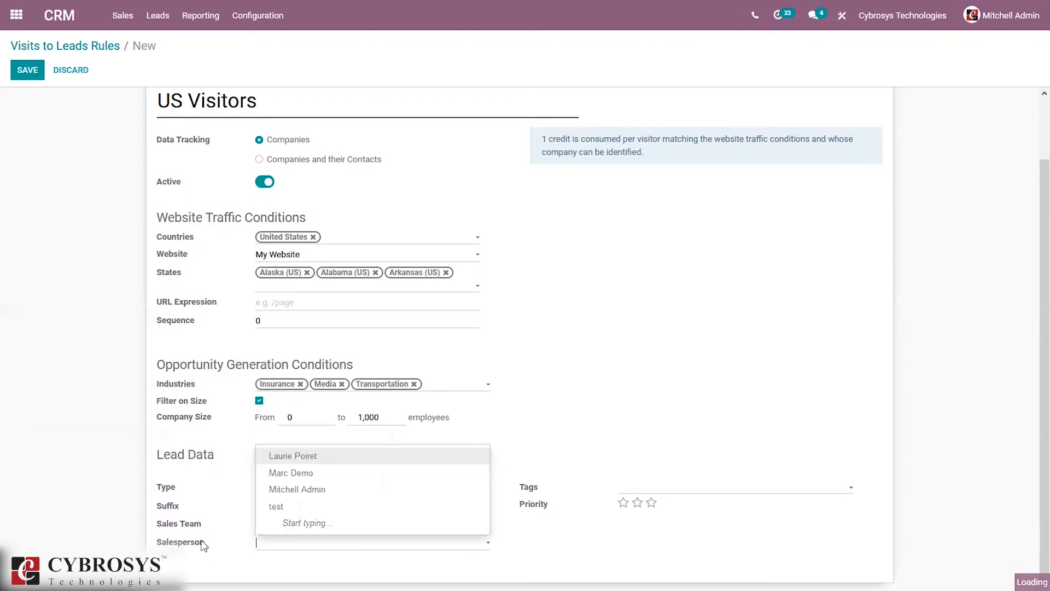
left_click(573, 468)
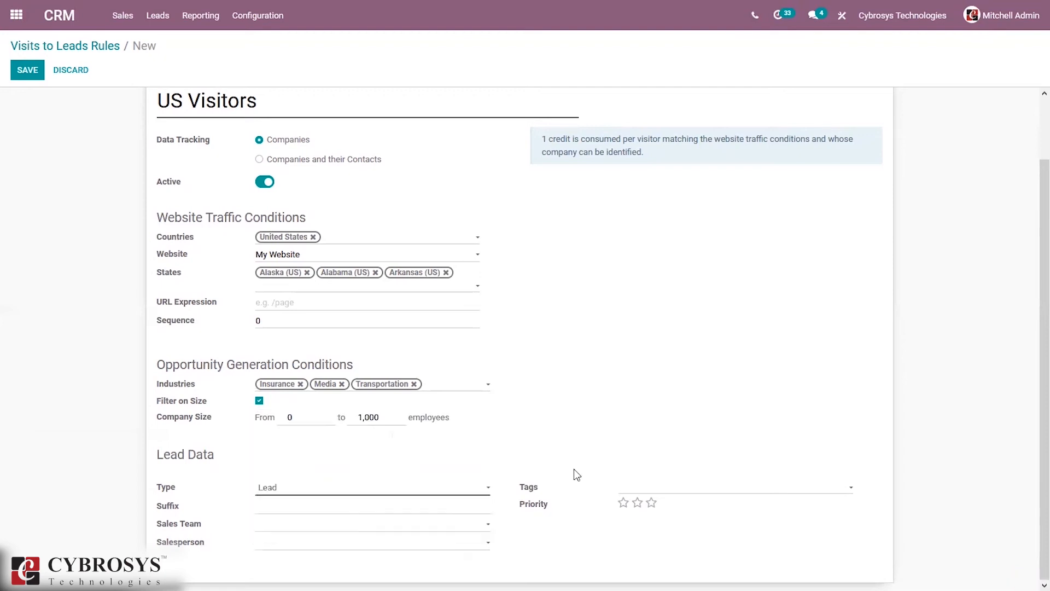
left_click(660, 488)
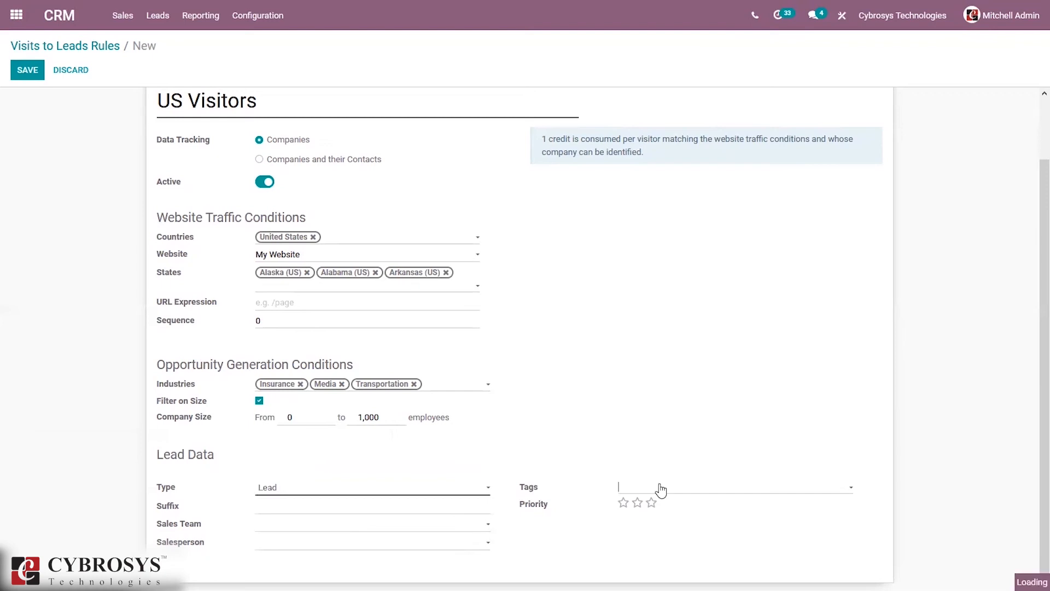
left_click(527, 449)
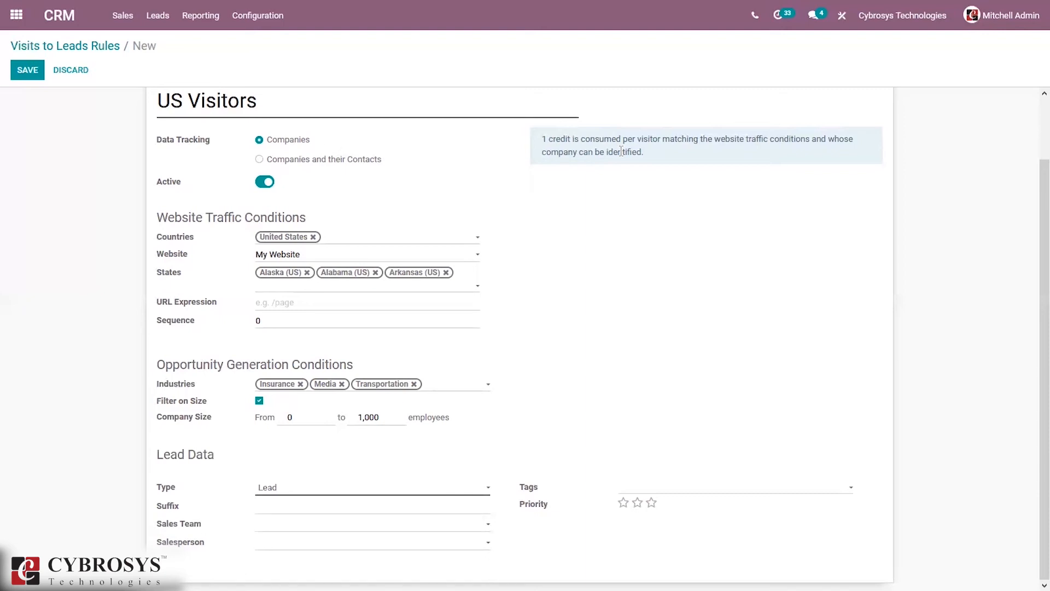
Step: Set the US Visitors rule to Companies and their Contacts, save it, and view its empty Leads list
left_click(288, 163)
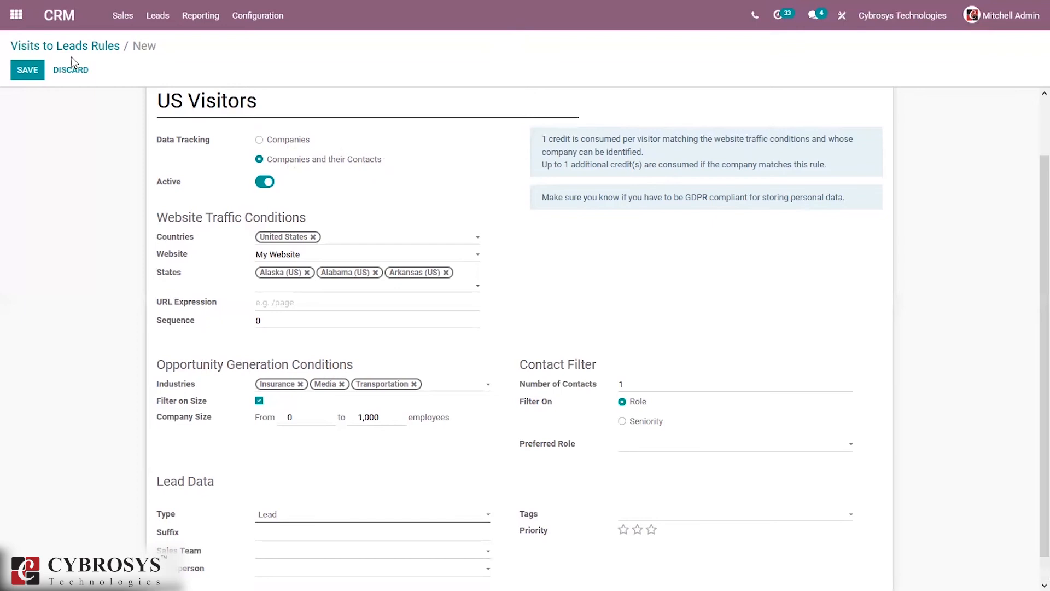
left_click(27, 75)
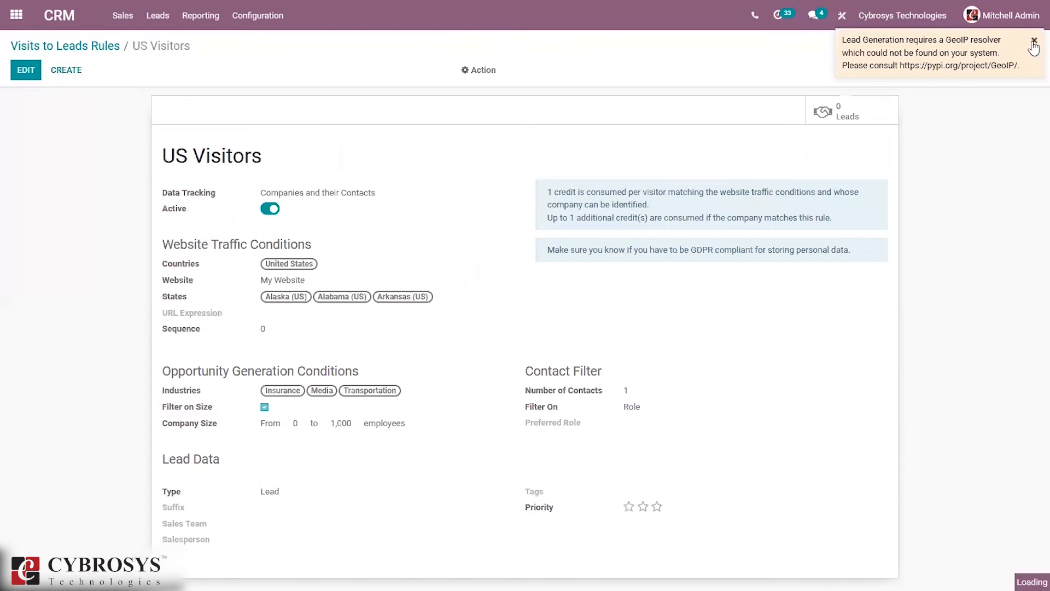
left_click(1034, 41)
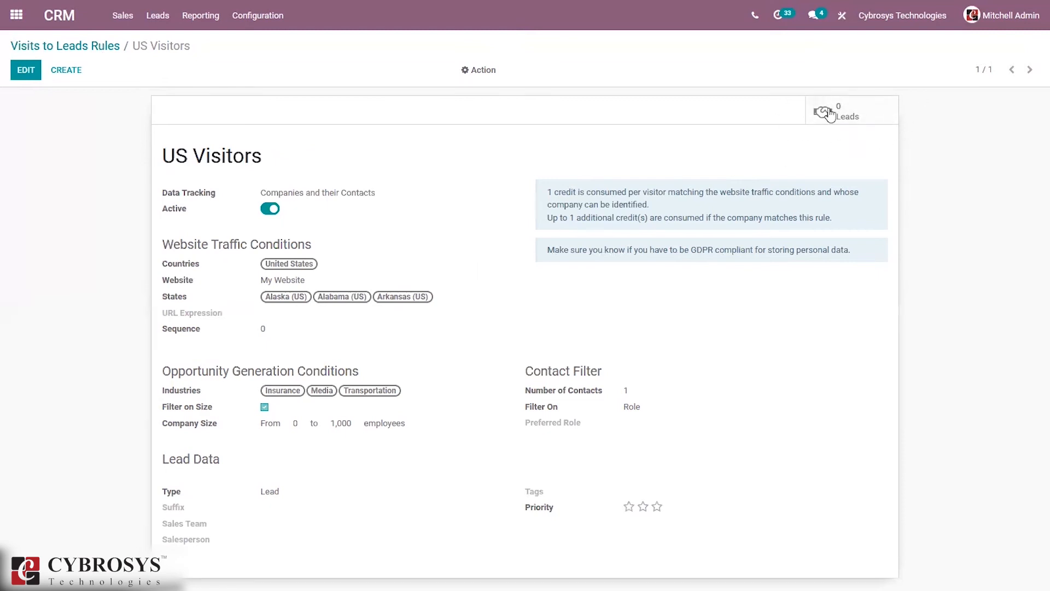
left_click(870, 110)
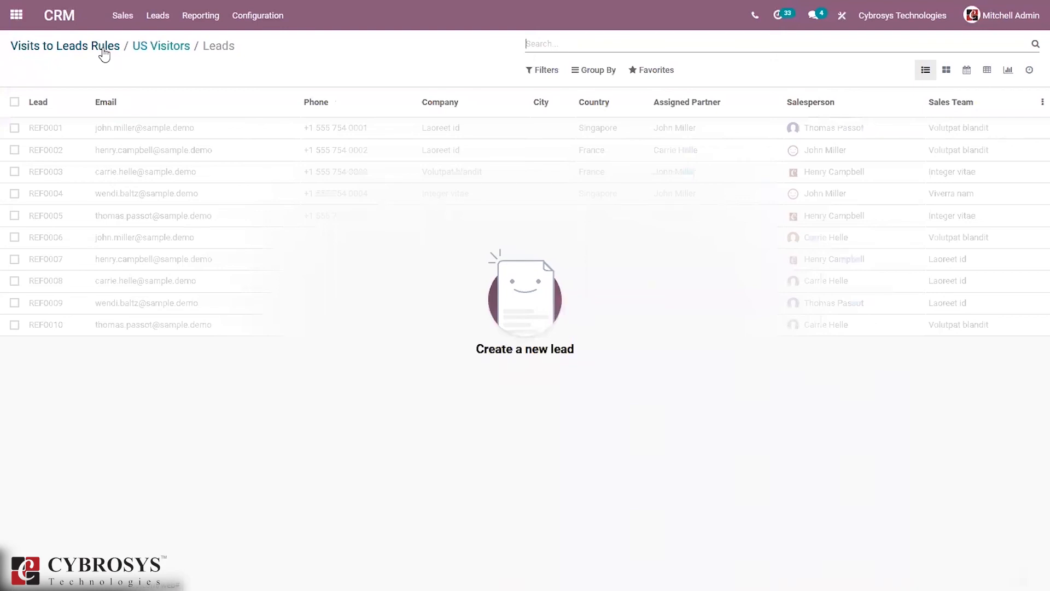
Step: Go to CRM Settings and scroll down to the Lead Generation section
left_click(264, 18)
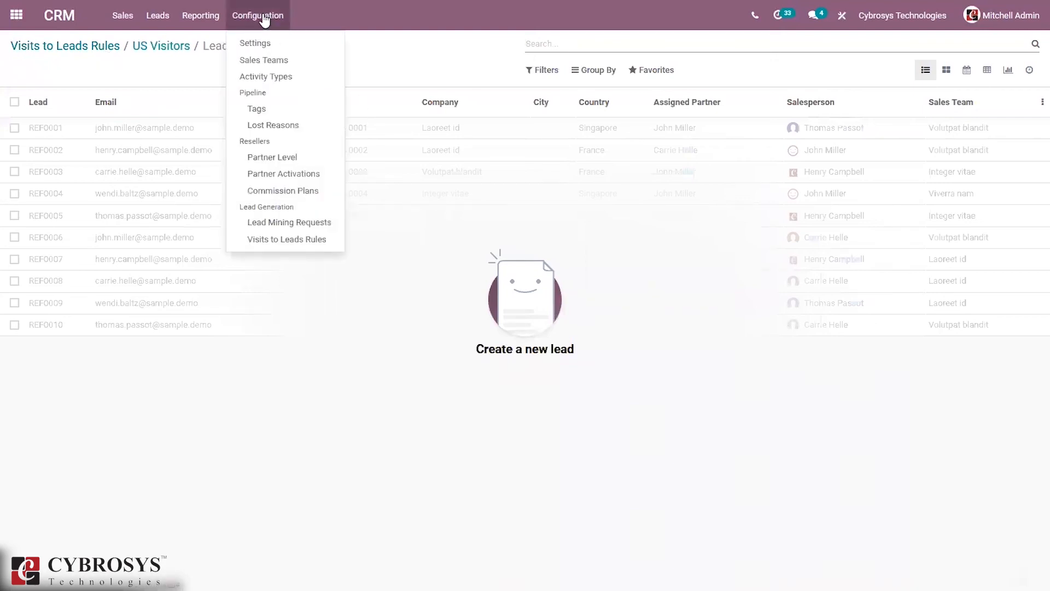
left_click(271, 43)
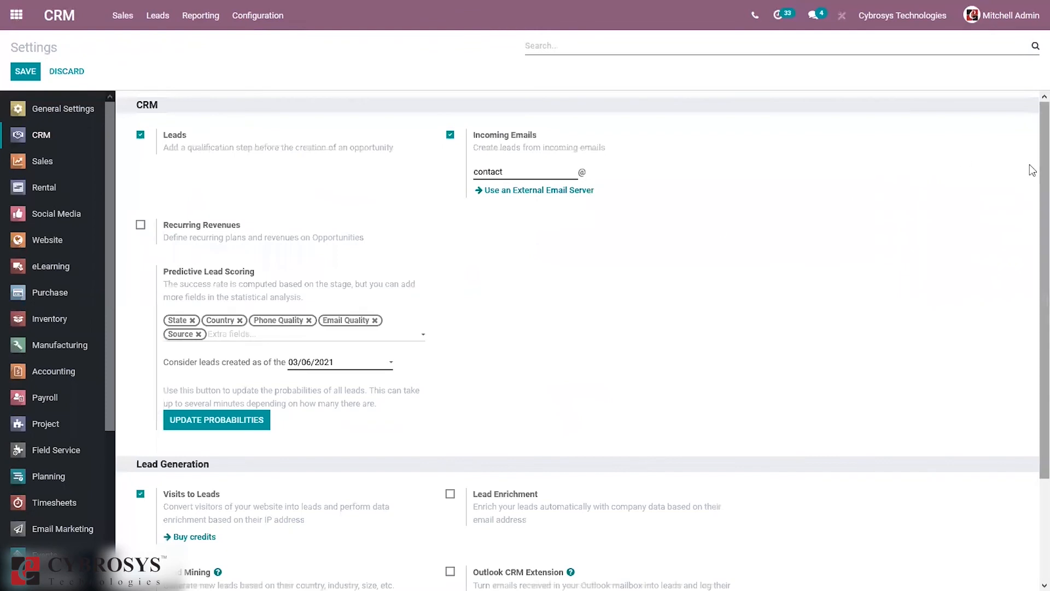
scroll(1031, 363, "down", 2)
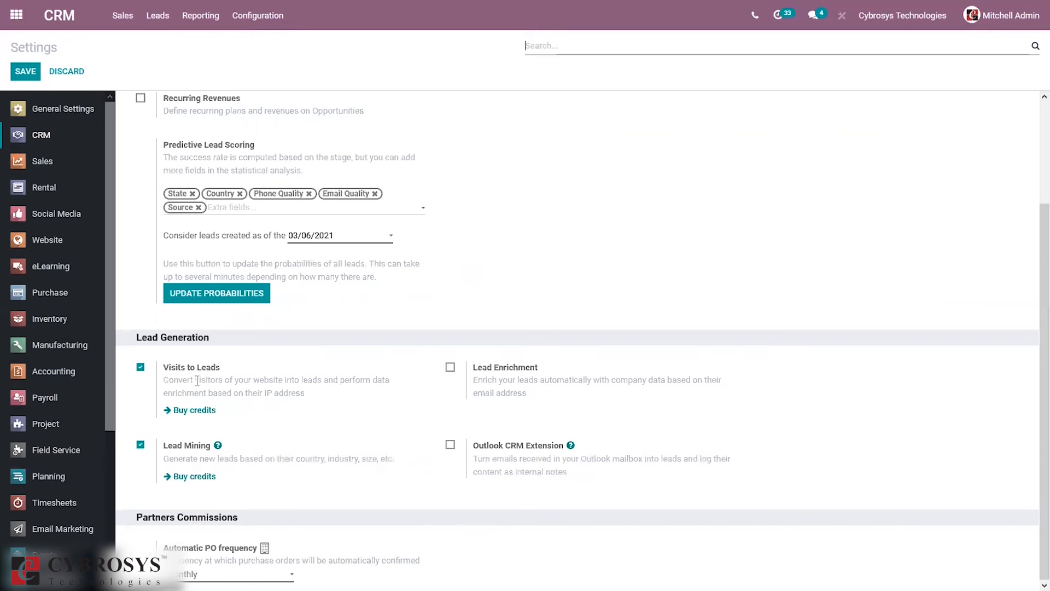
Step: Bring up the Visits to Leads Rules list showing the US Visitors rule
left_click(264, 23)
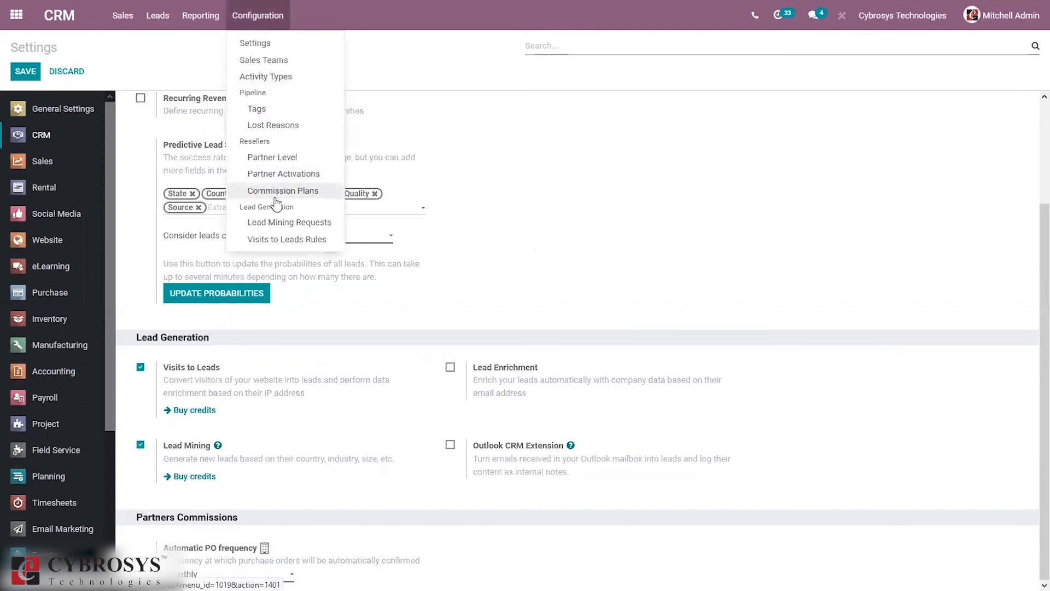
left_click(281, 238)
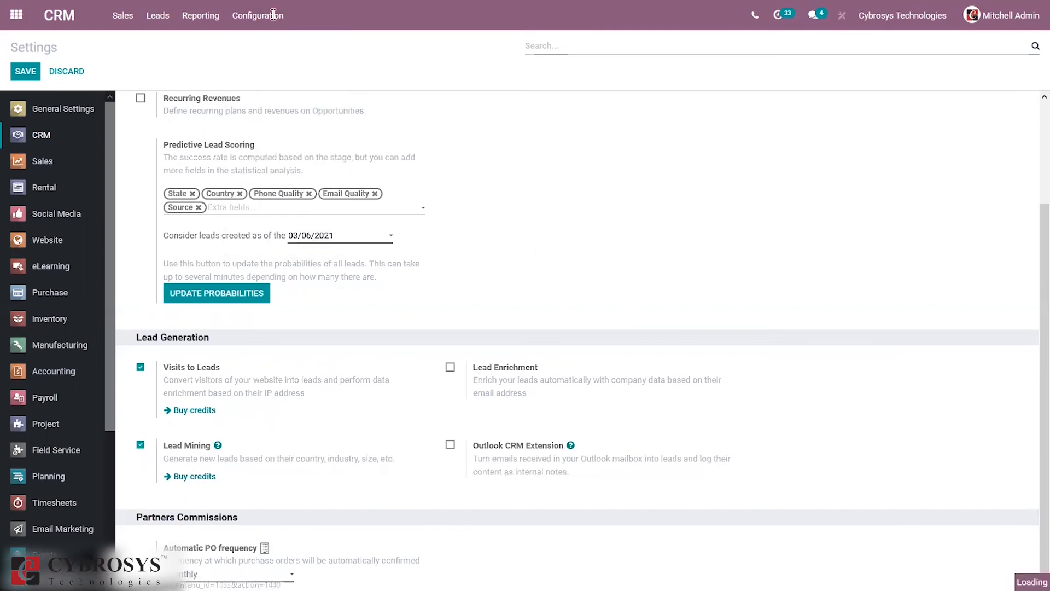
left_click(261, 17)
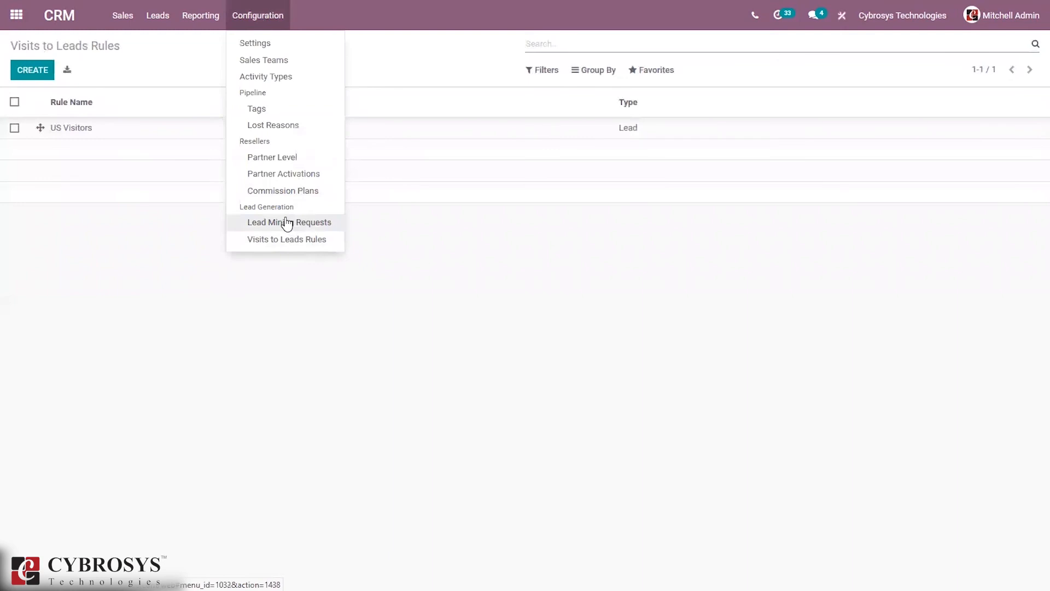
Step: Start a new lead mining request for Companies and their Contacts, filtered on company size
left_click(287, 222)
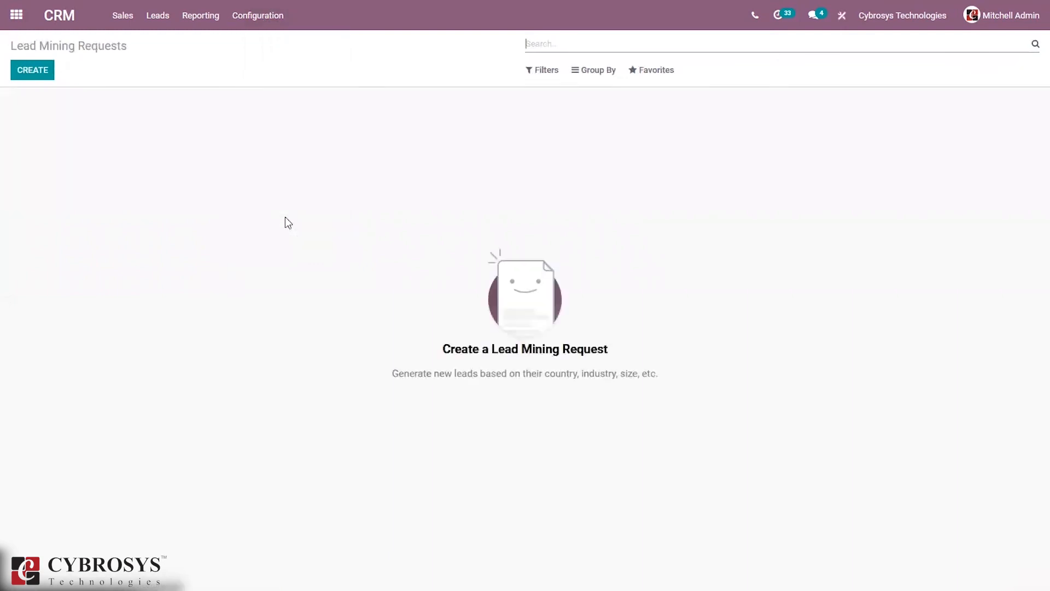
left_click(33, 70)
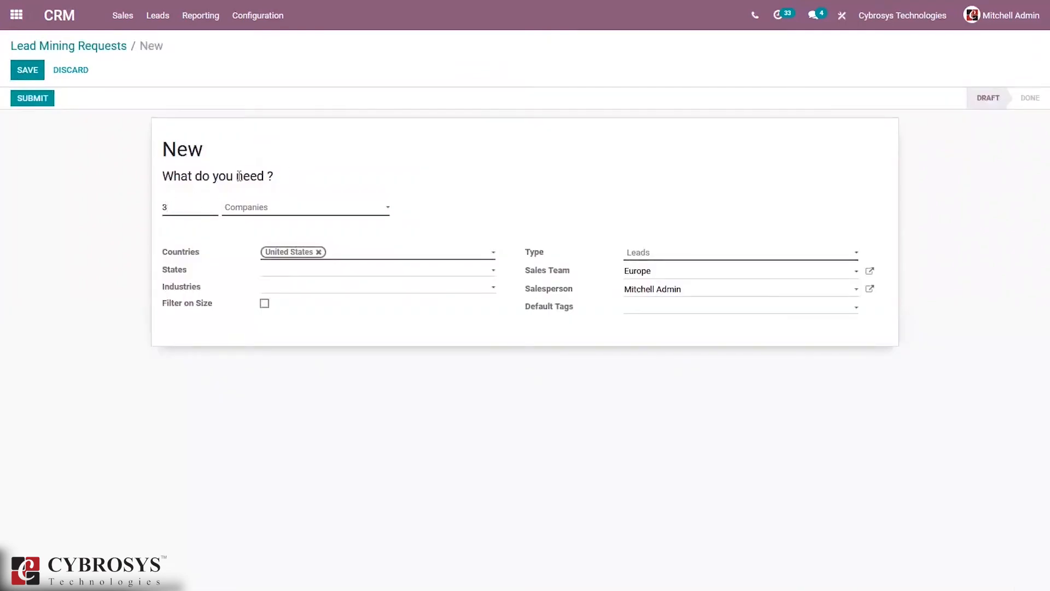
left_click(236, 215)
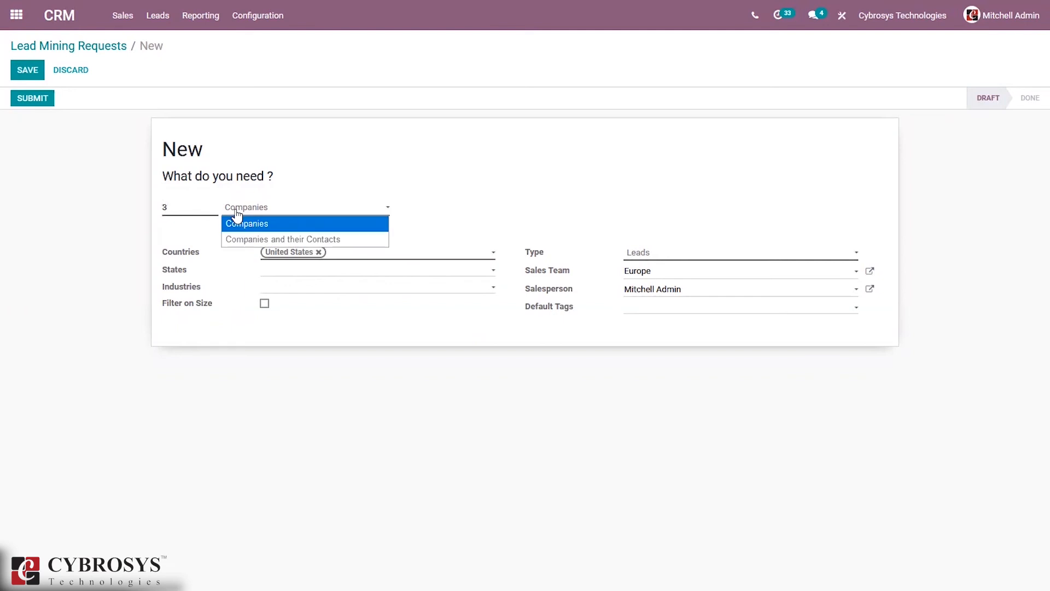
left_click(256, 243)
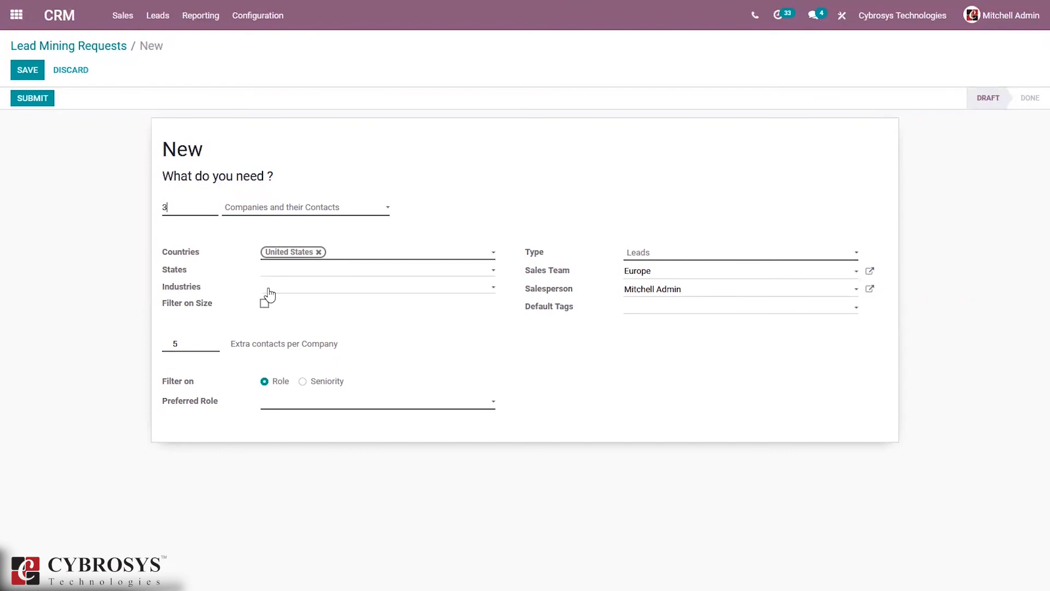
left_click(265, 306)
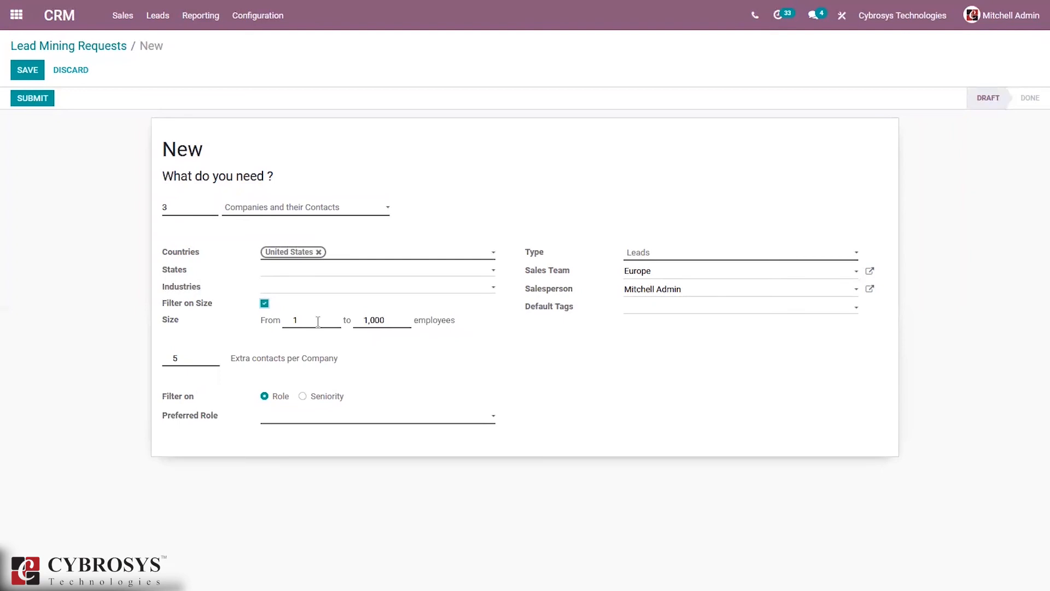
Step: Keep type Leads, filter contacts on Director seniority, then save and submit the request
left_click(654, 254)
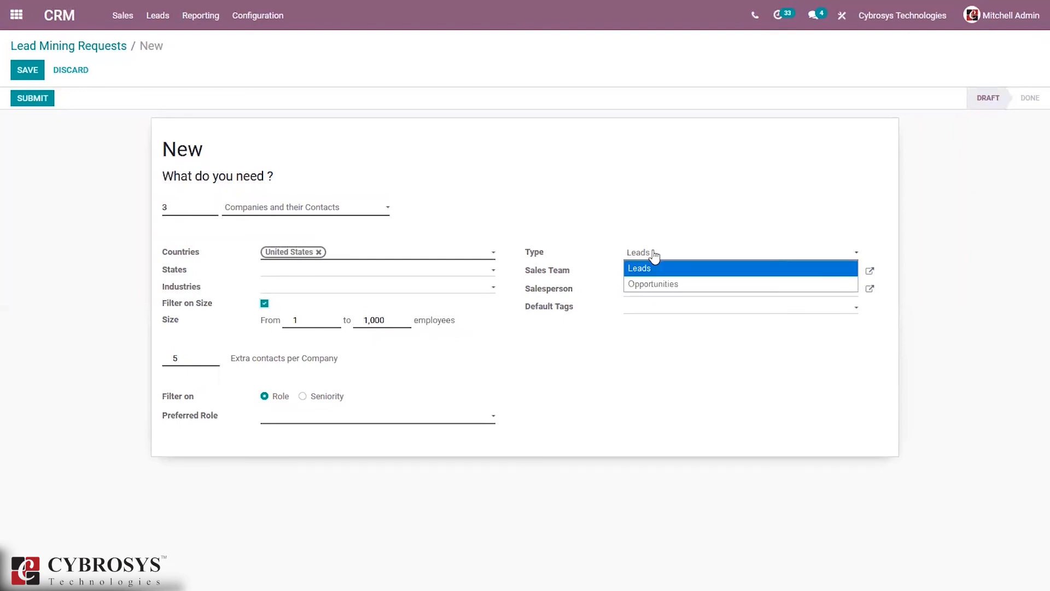
left_click(676, 360)
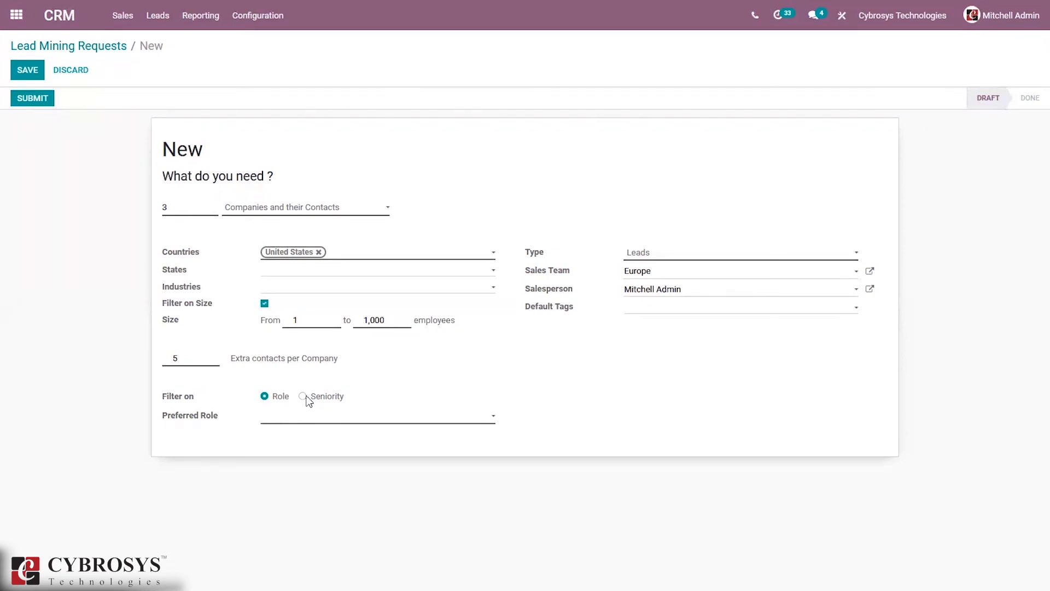
left_click(306, 398)
left_click(286, 421)
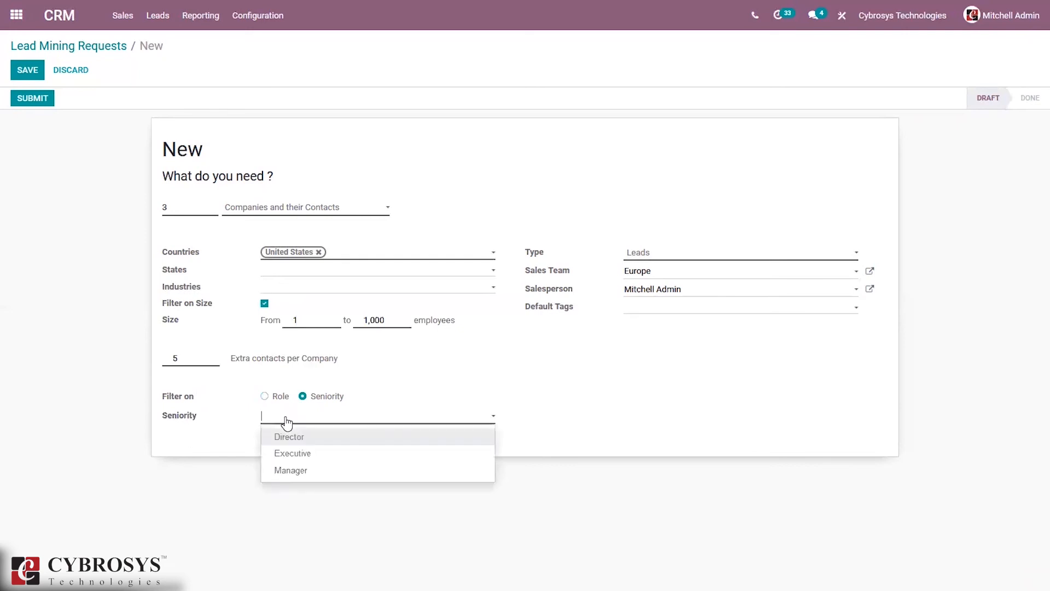
left_click(298, 436)
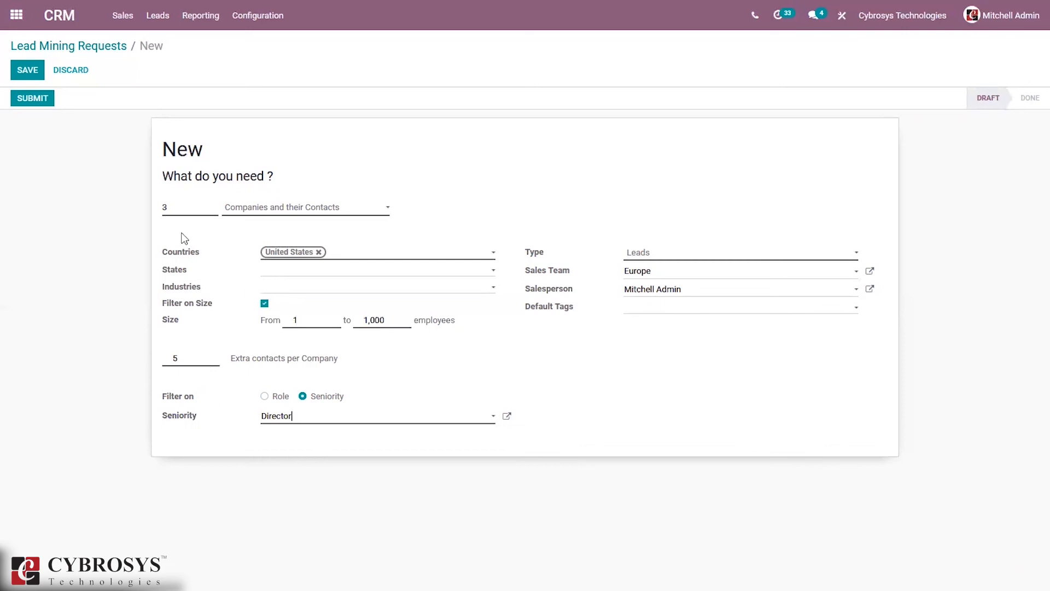
left_click(27, 71)
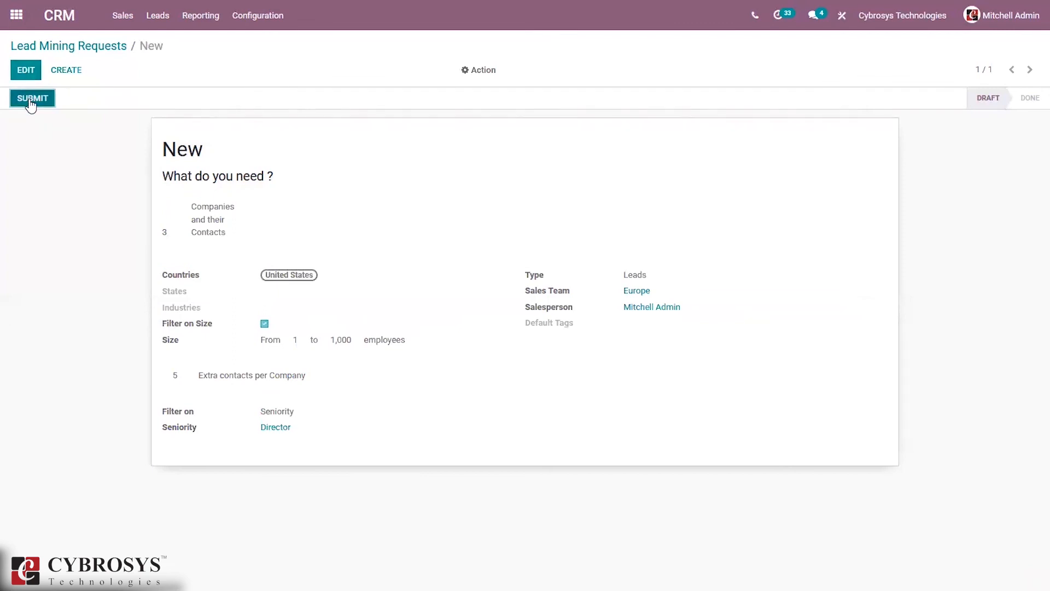
left_click(29, 99)
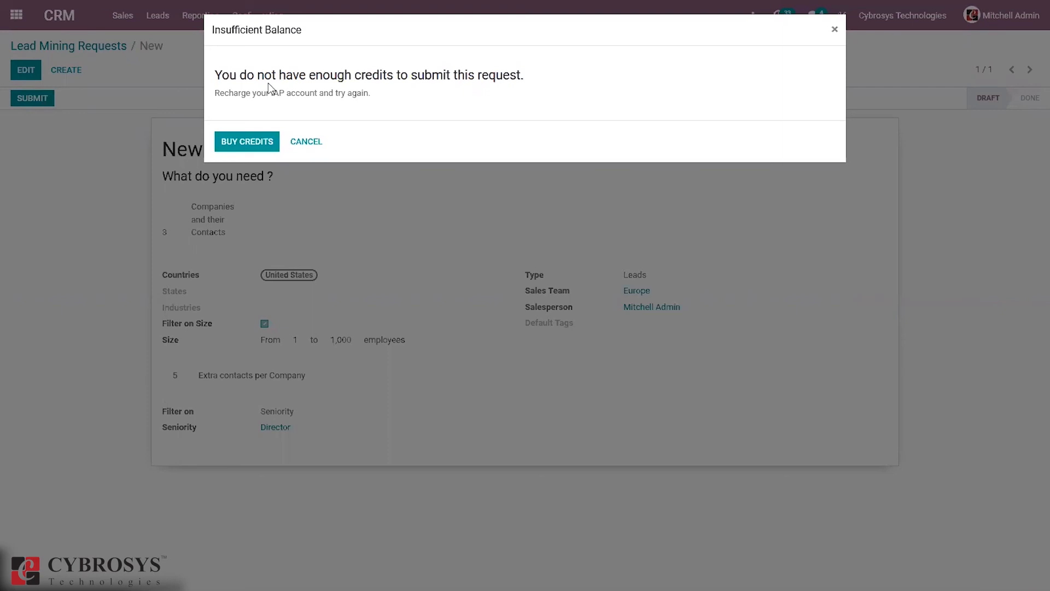
Step: Choose Buy Credits in the Insufficient Balance dialog
left_click(249, 141)
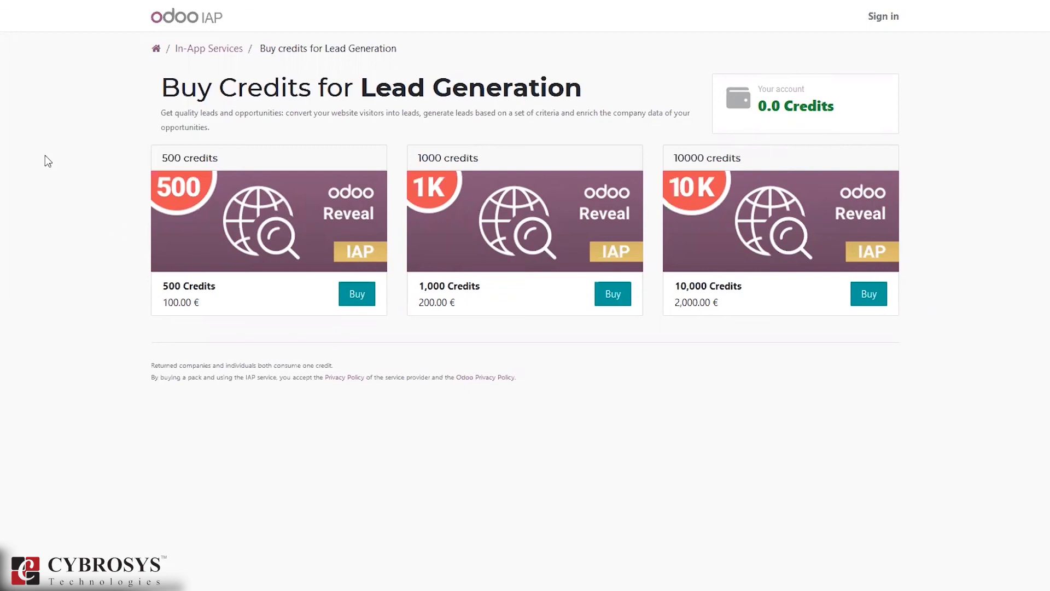
Step: Review the 0.0-credit Lead Generation packs, then return to the lead mining request tab
mouse_move(18, 31)
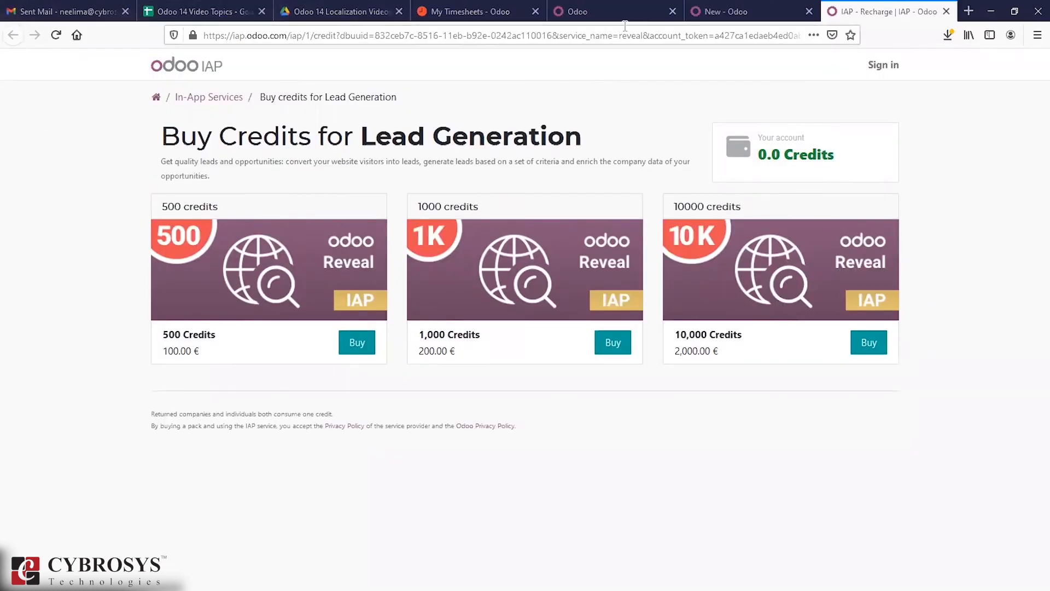
left_click(726, 11)
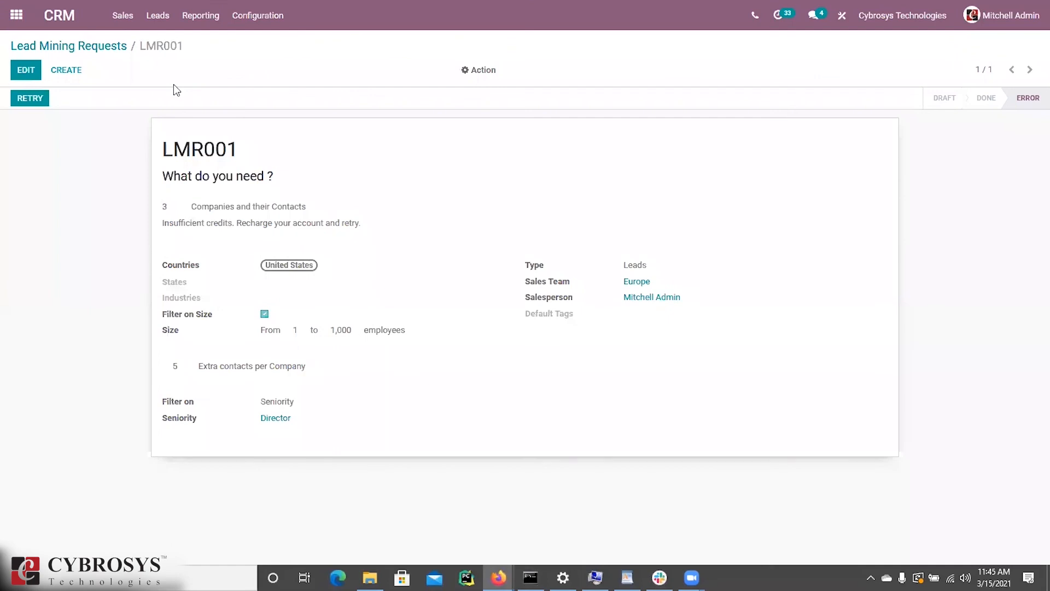
Step: Open the Generate Leads window from My Pipeline, then cancel it
left_click(123, 16)
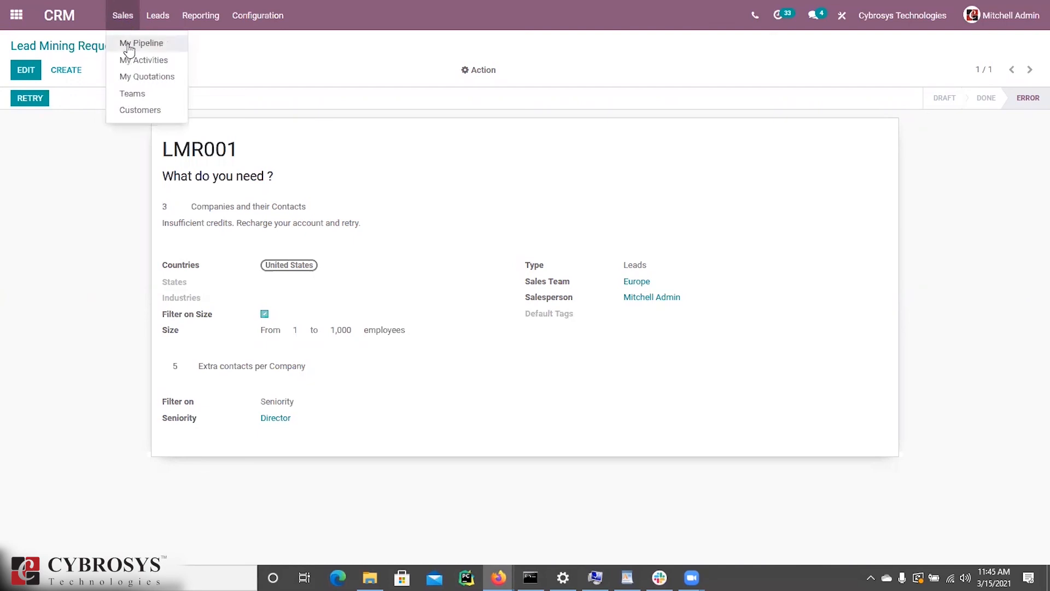
left_click(127, 44)
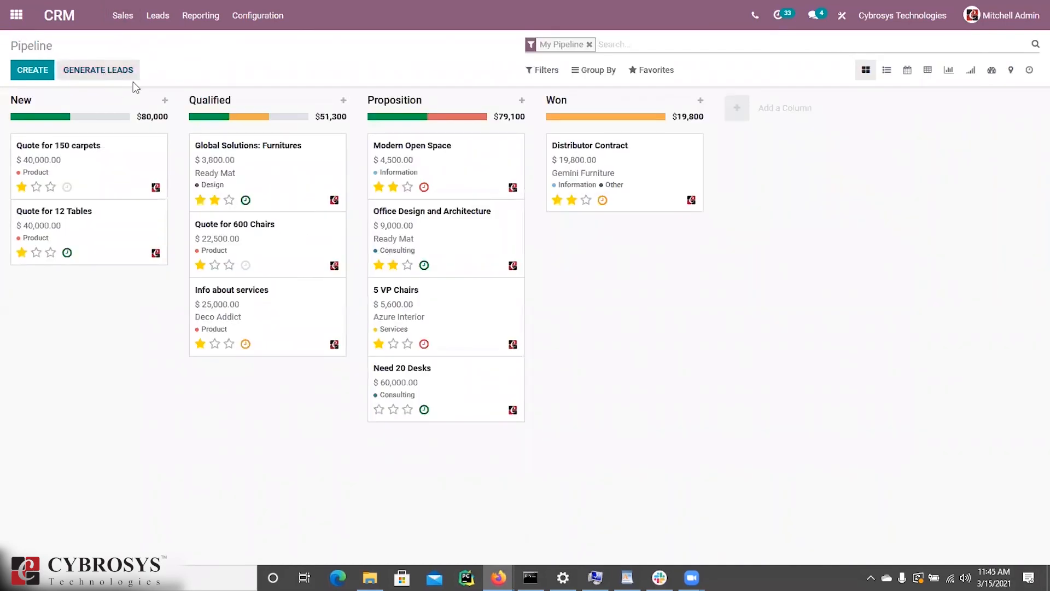
left_click(99, 71)
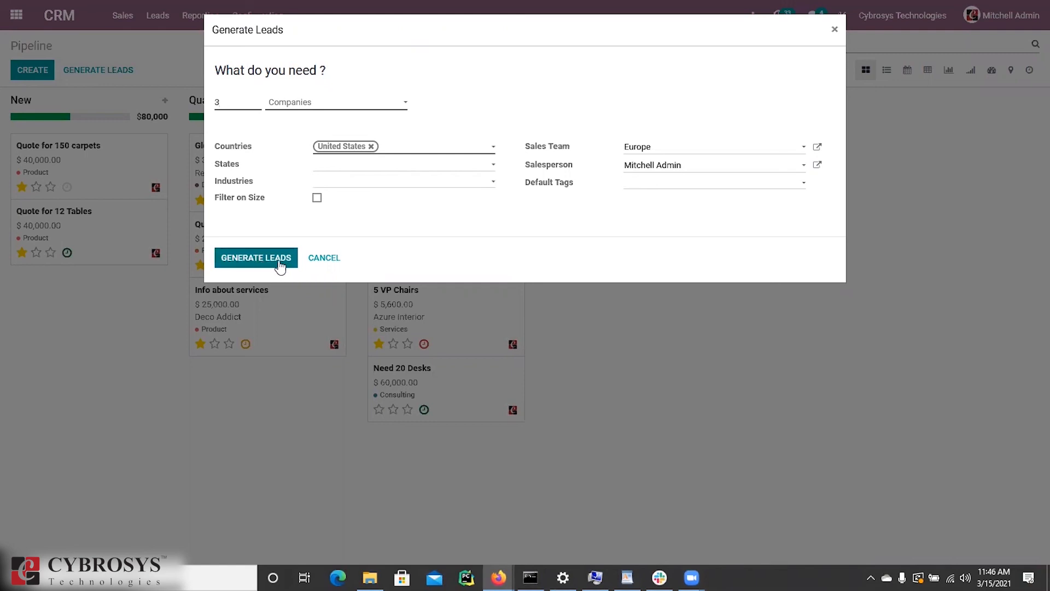
left_click(318, 267)
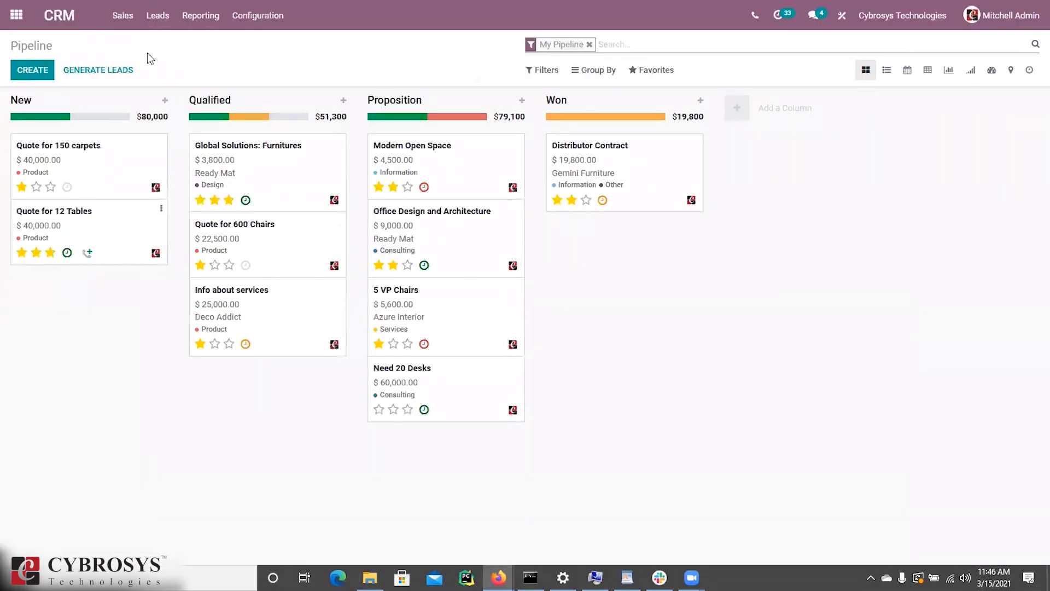
Step: Open the Generate Leads window from the Leads list instead
left_click(147, 31)
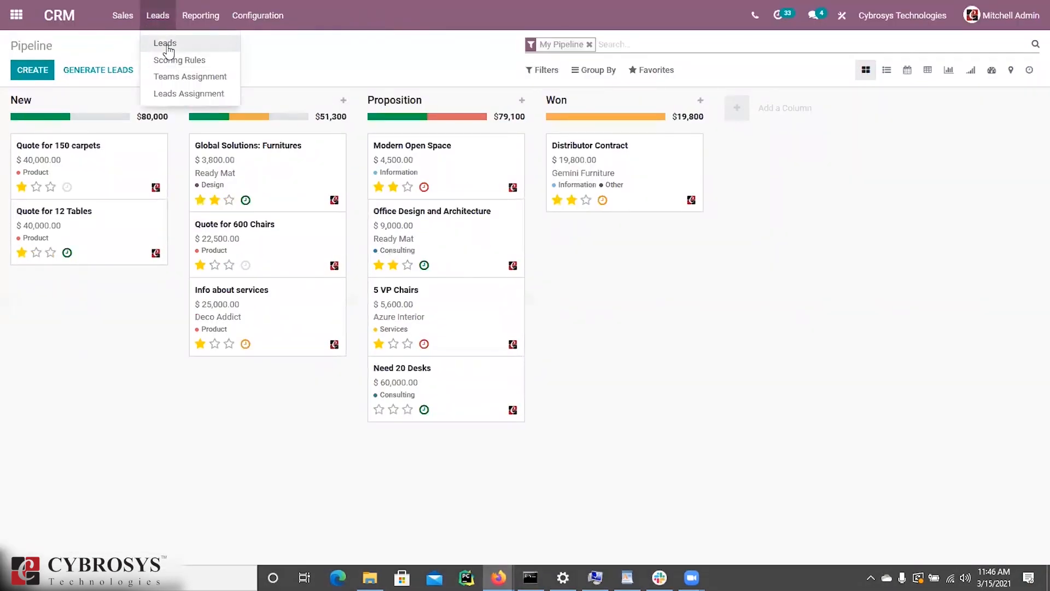
left_click(166, 45)
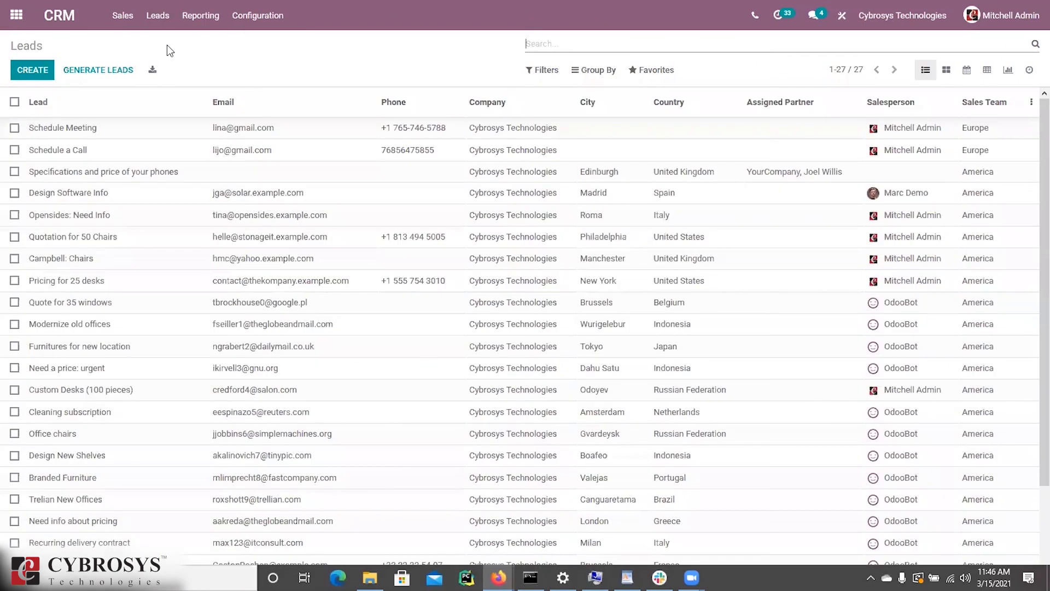
left_click(102, 70)
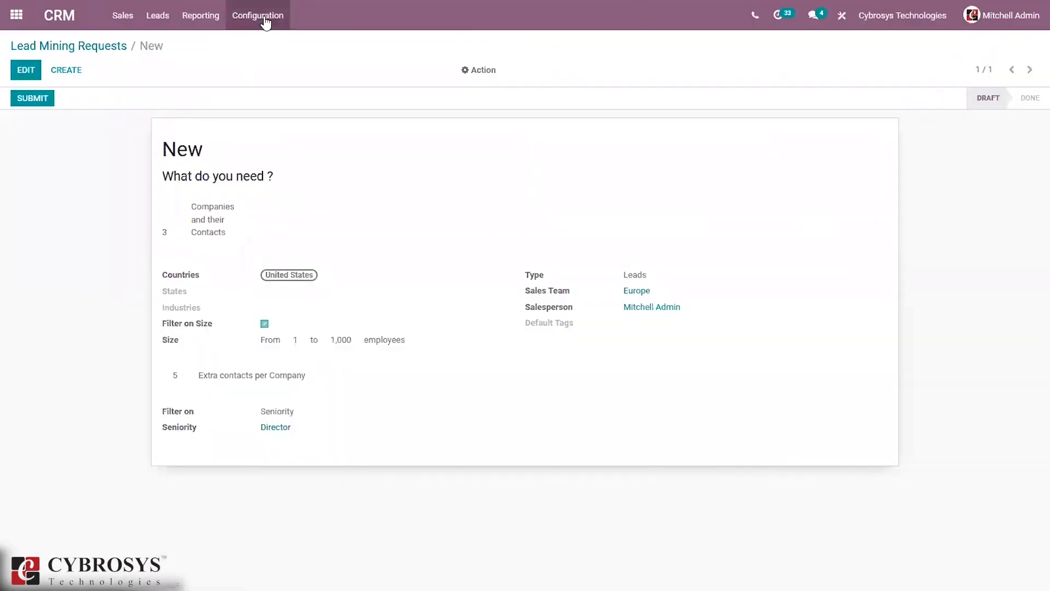
Step: Enable Lead Enrichment in CRM Settings with Enrich leads on demand only, and save
left_click(261, 19)
left_click(277, 43)
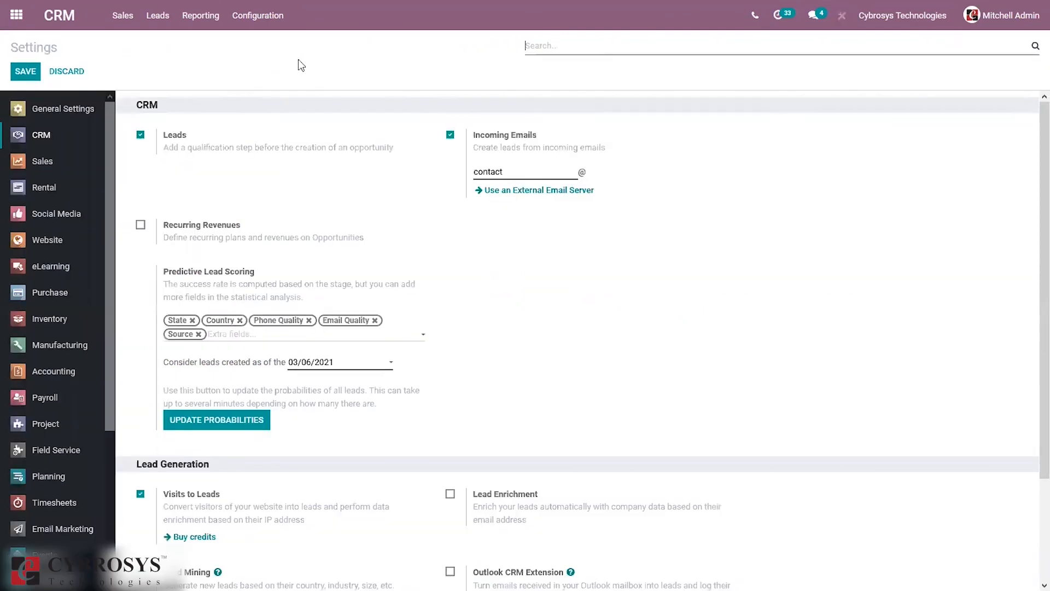
scroll(1031, 306, "down", 3)
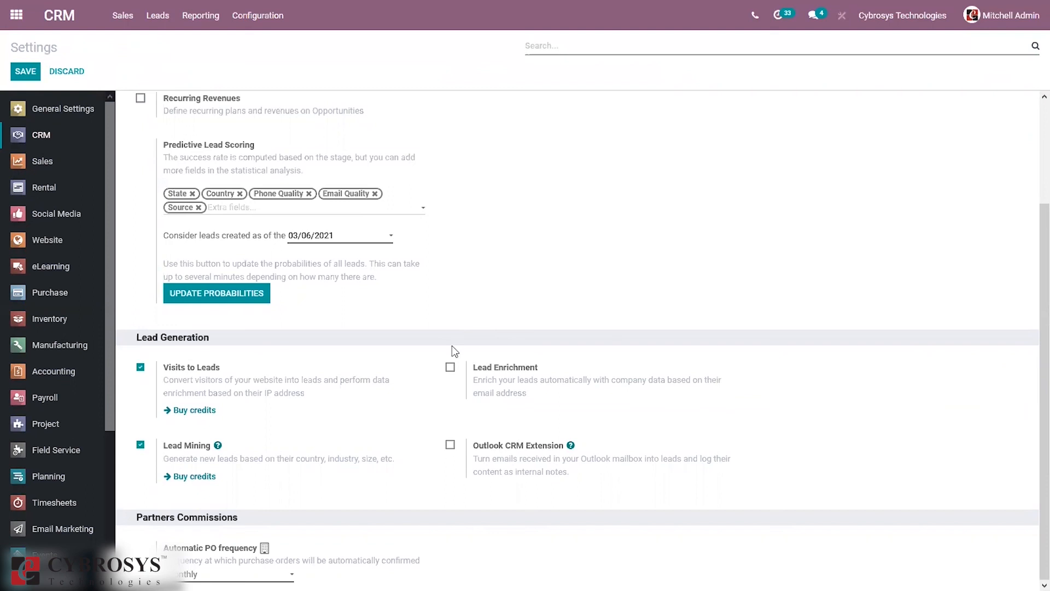
left_click(450, 368)
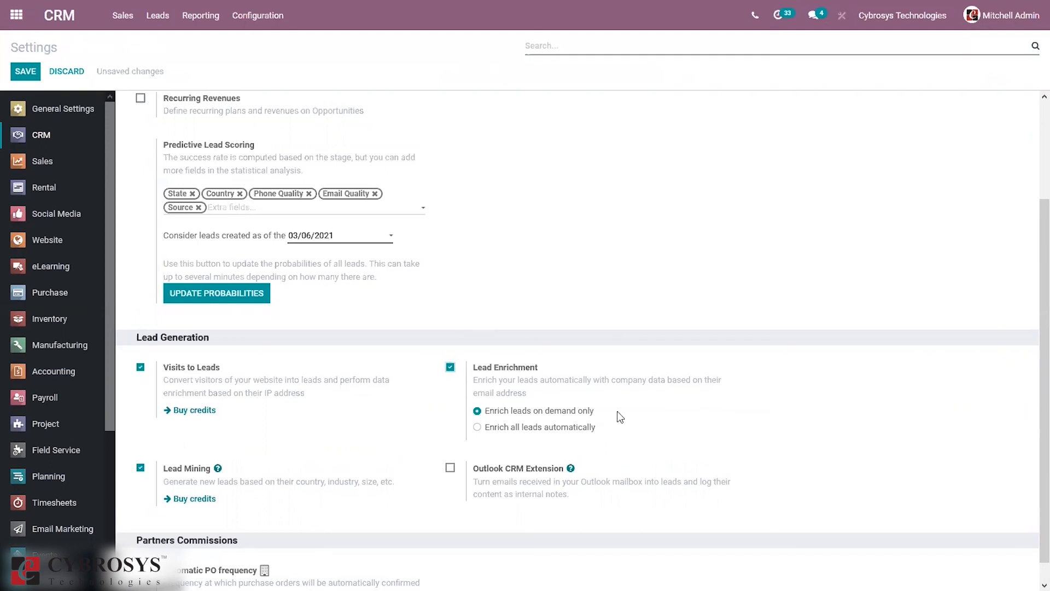
left_click(524, 429)
left_click(514, 411)
left_click(20, 75)
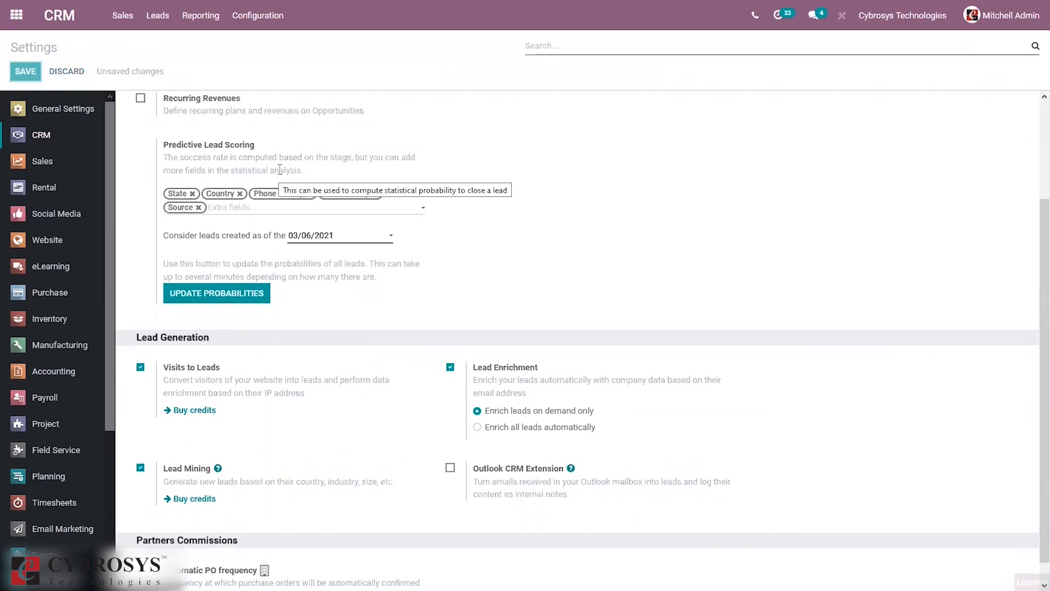
Step: Open the Pricing for 25 desks lead and run Enrich on it
left_click(158, 16)
left_click(167, 44)
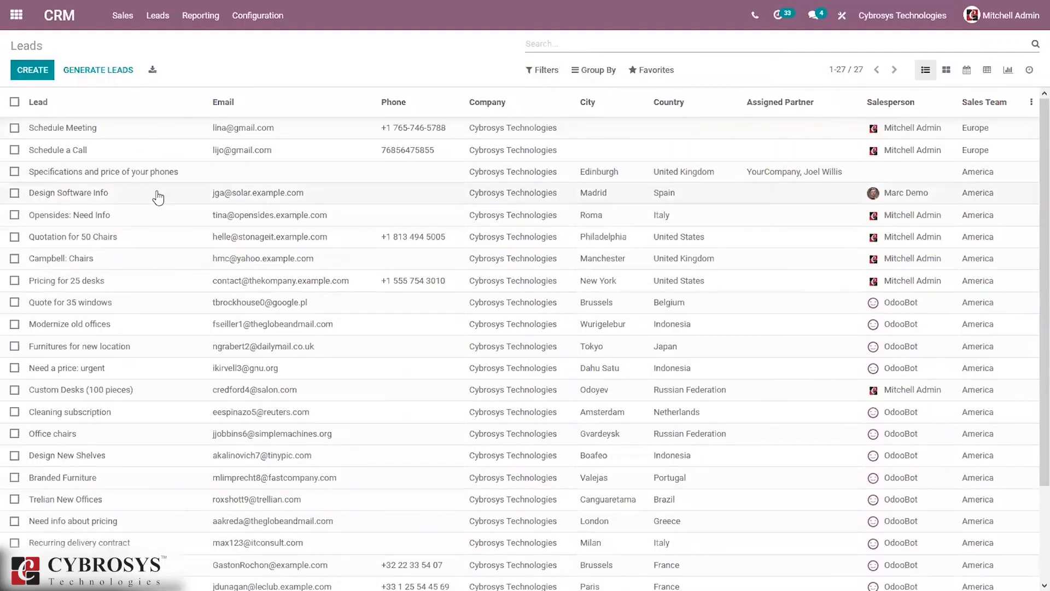
left_click(167, 286)
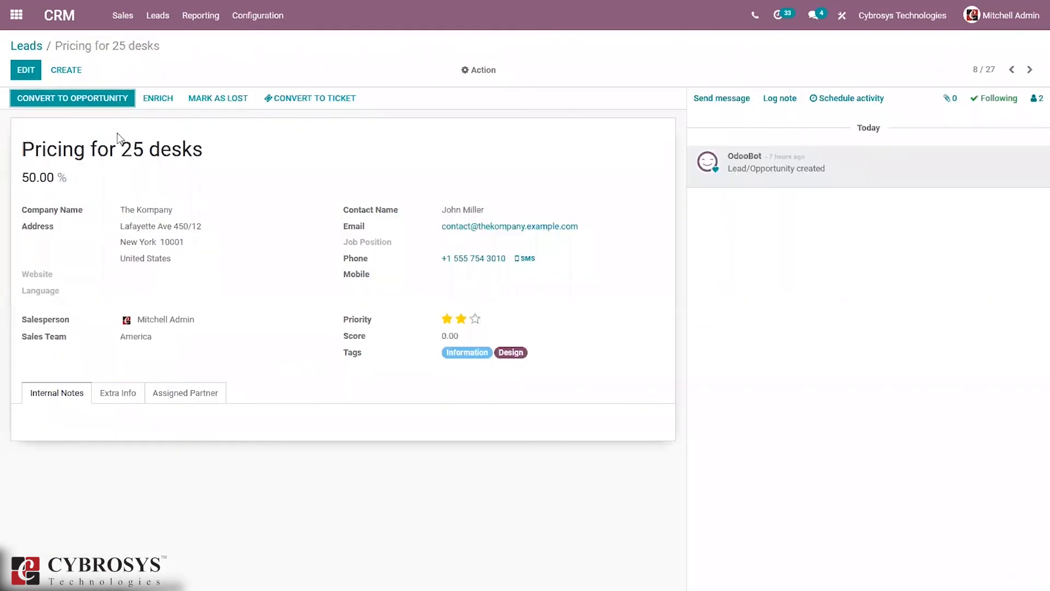
left_click(156, 100)
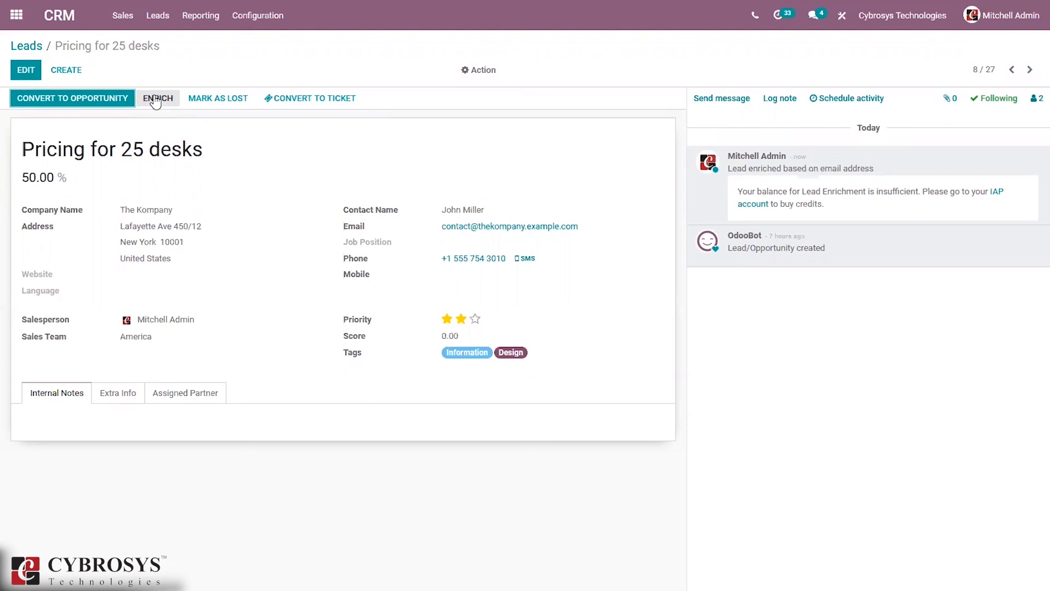
Step: Check the lead's Extra Info tab for the refused enrichment attempt
left_click(111, 392)
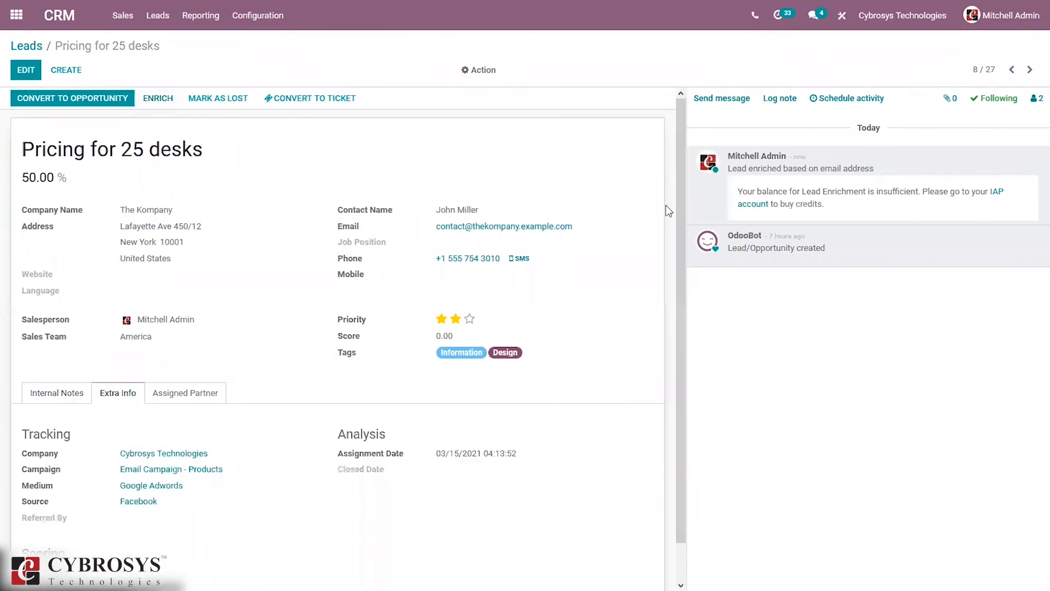
left_click_drag(684, 201, 691, 78)
left_click(257, 16)
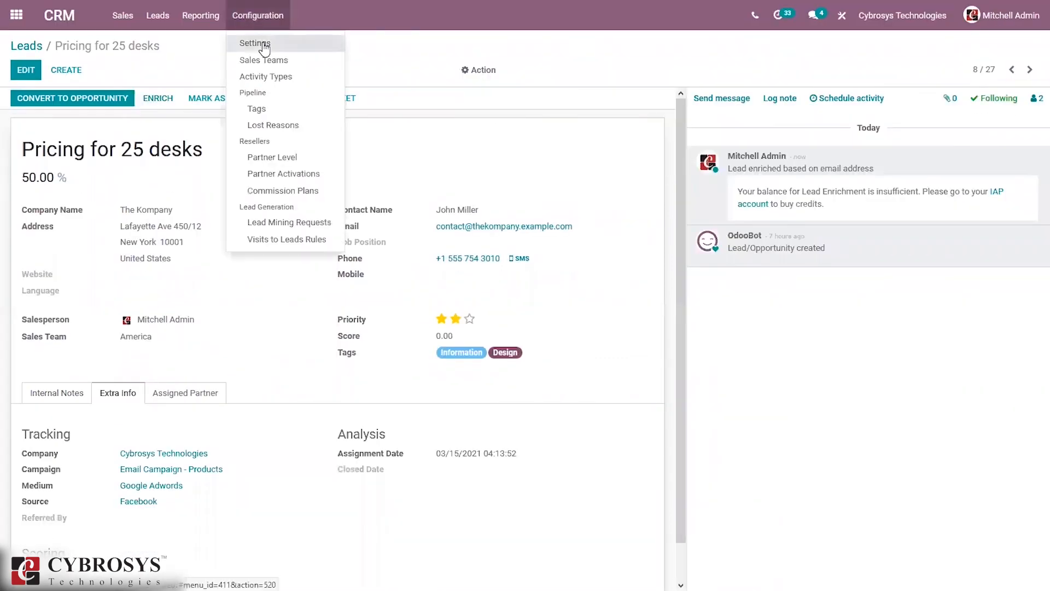
Step: Open CRM Settings and review the enabled Lead Generation options, scrolling back to the top
left_click(264, 47)
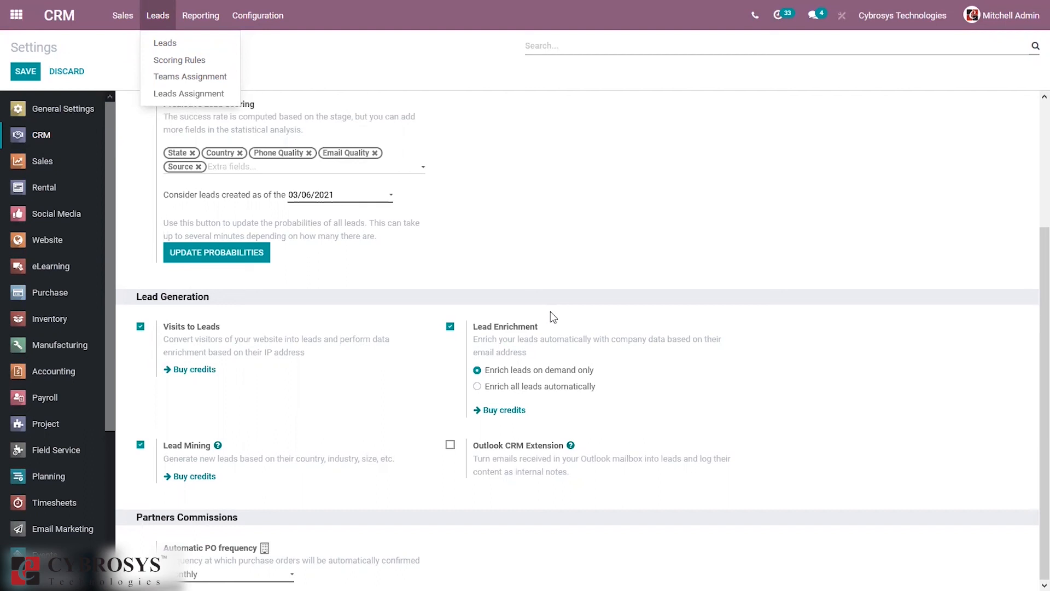
left_click(550, 312)
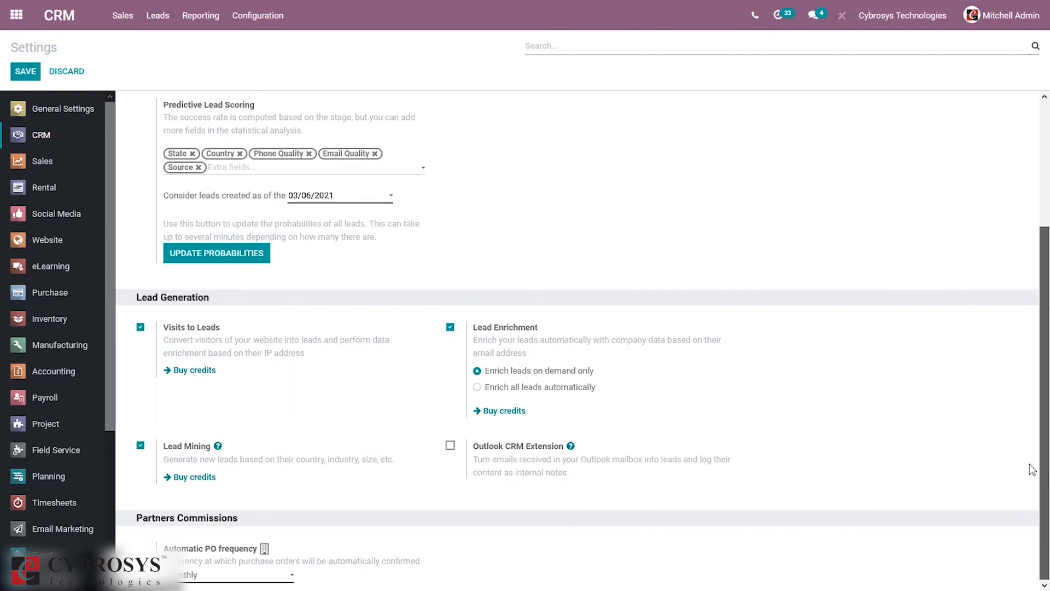
scroll(827, 279, "up", 3)
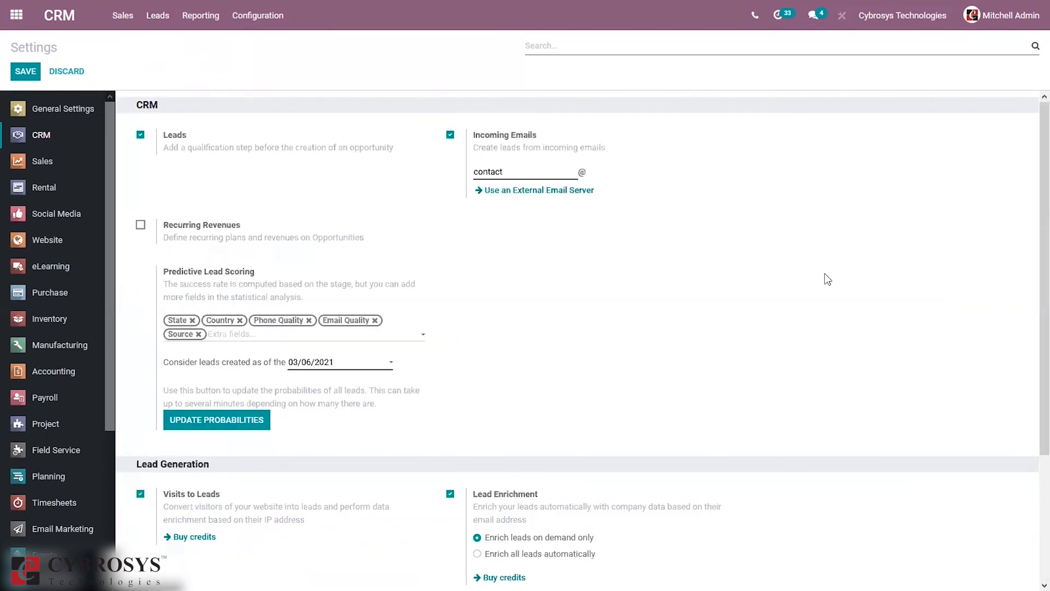